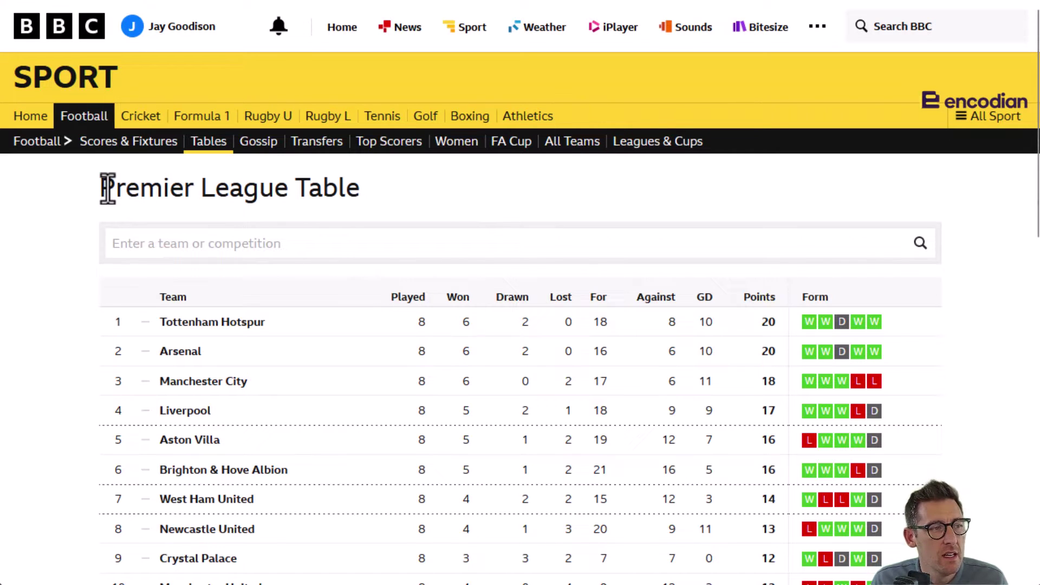
Highlight the Premier League Table heading on the BBC football tables page.
{"action": "left_click_drag", "start_coordinate": [99, 188], "coordinate": [367, 193]}
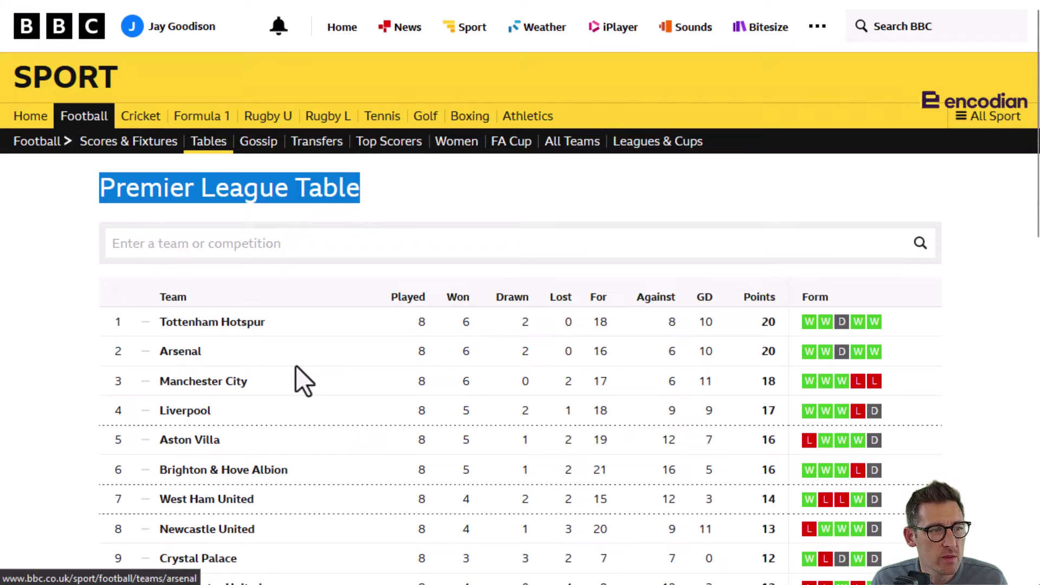
{"action": "scroll", "coordinate": [297, 367], "scroll_direction": "down", "scroll_amount": 6}
{"action": "scroll", "coordinate": [296, 367], "scroll_direction": "up", "scroll_amount": 5}
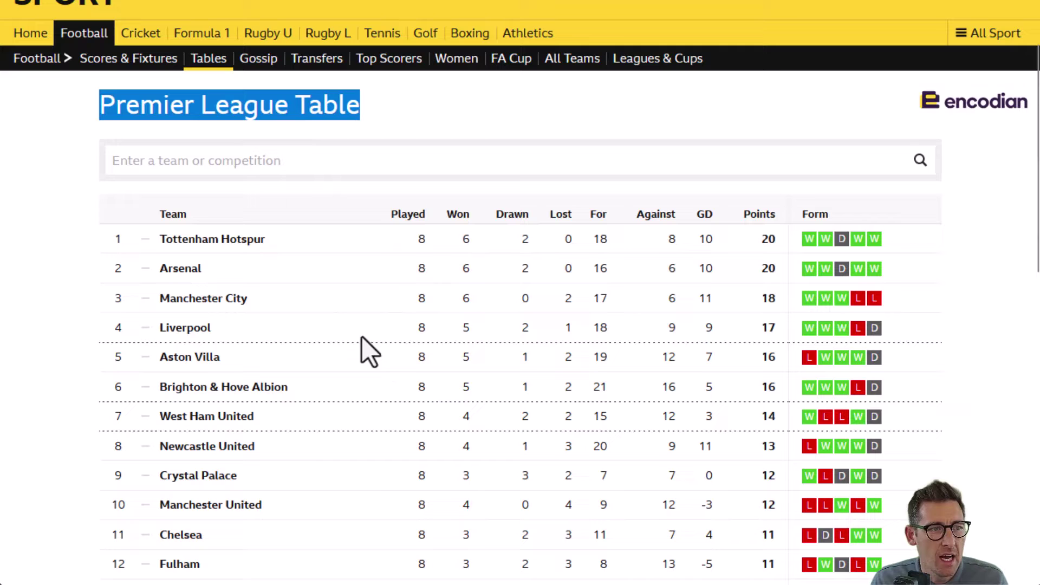
{"action": "left_click", "coordinate": [70, 215]}
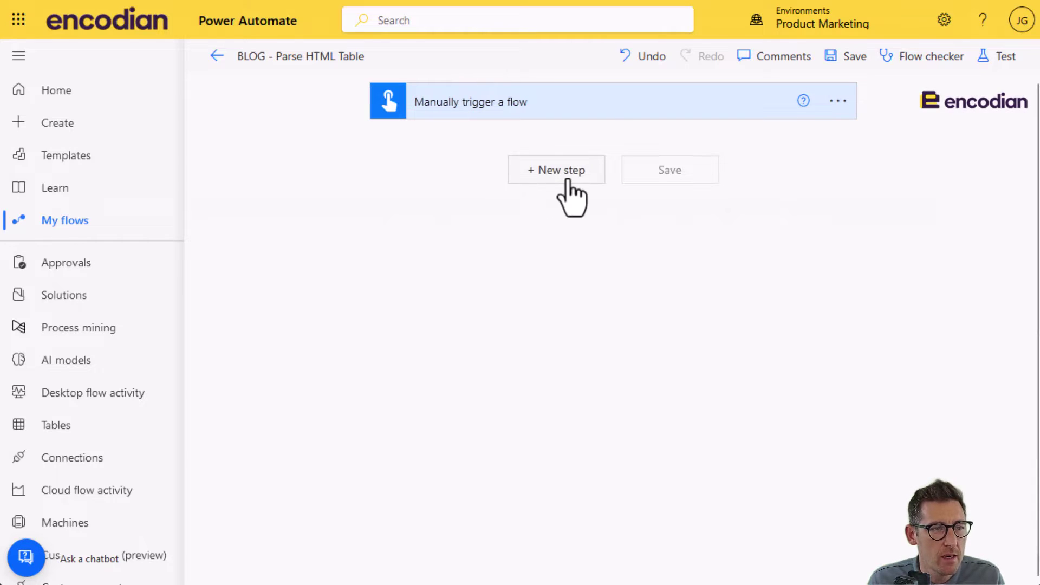
{"action": "left_click", "coordinate": [563, 175]}
{"action": "type", "text": "http"}
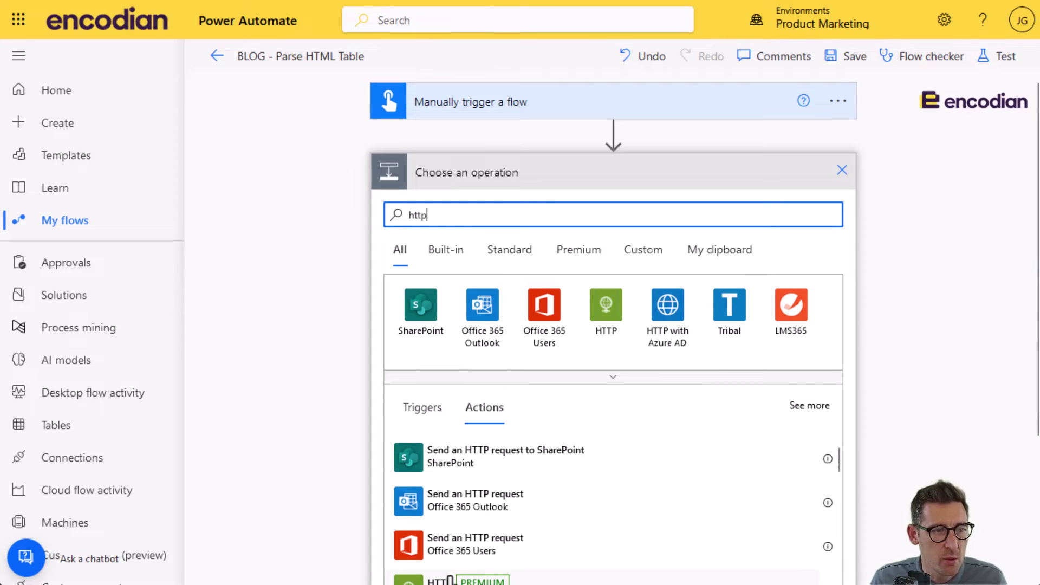
{"action": "left_click", "coordinate": [450, 579]}
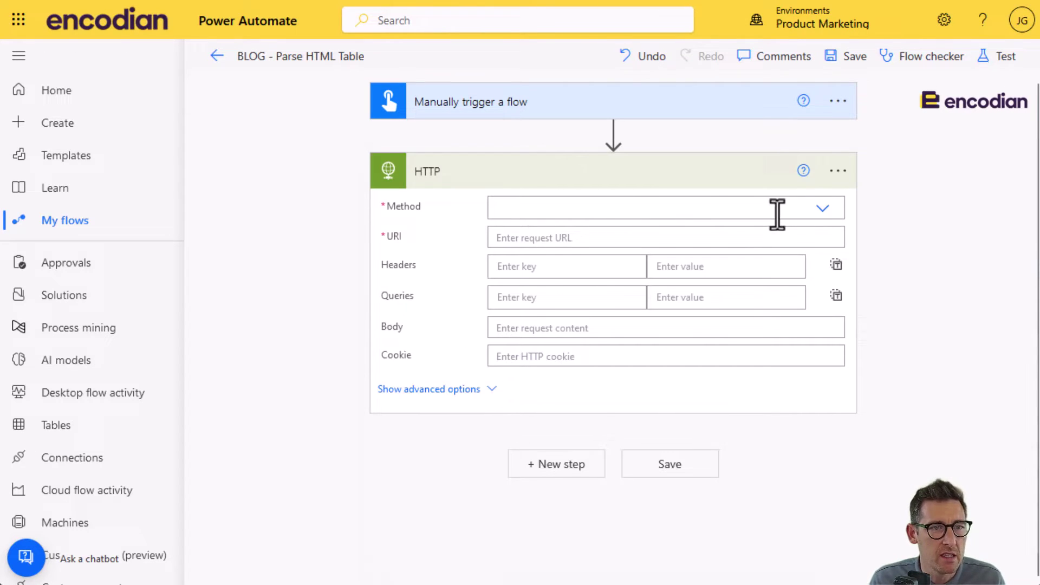
{"action": "left_click", "coordinate": [821, 212]}
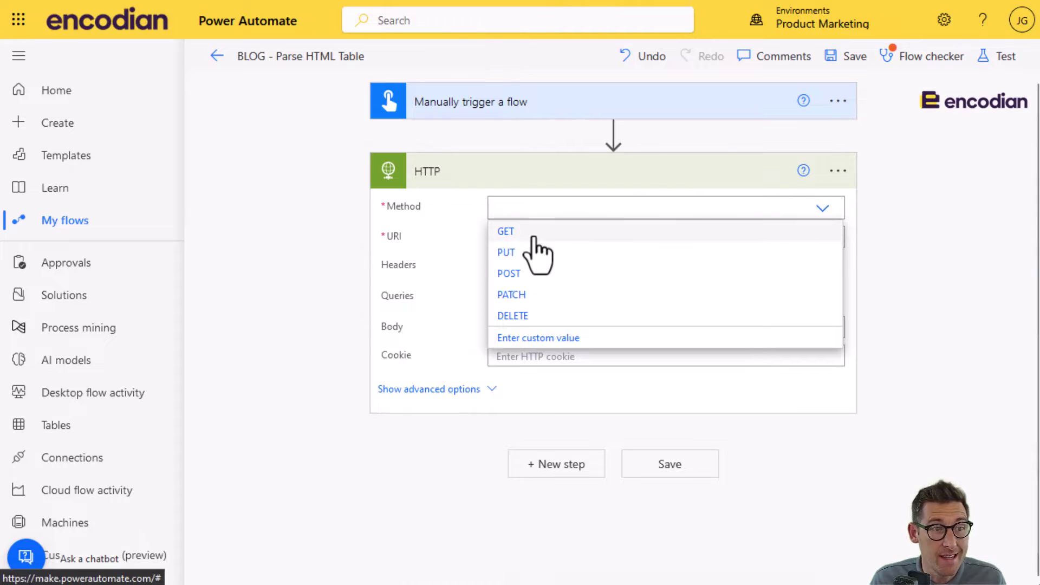
{"action": "left_click", "coordinate": [532, 234]}
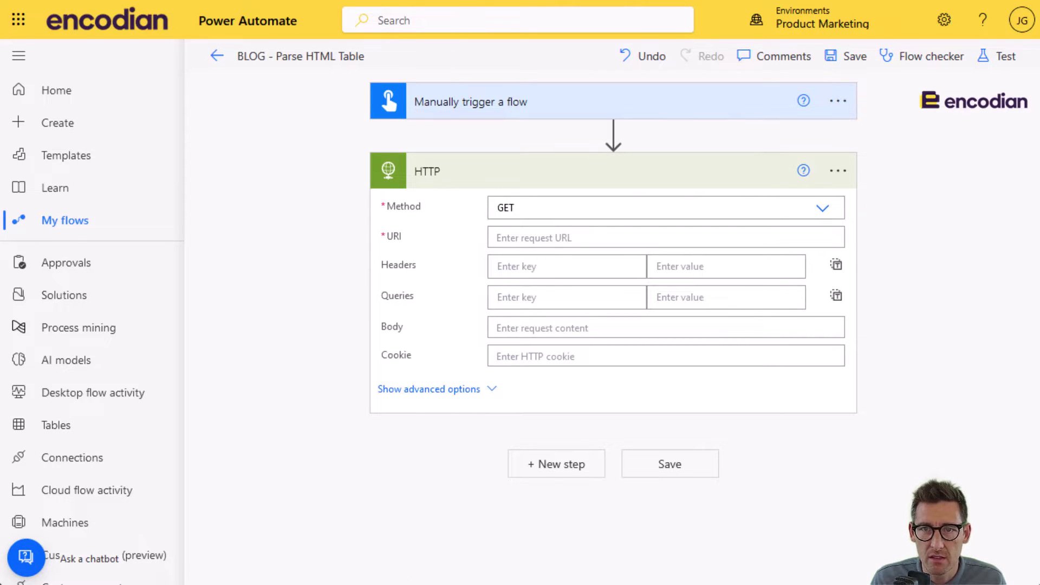
{"action": "left_click", "coordinate": [564, 245]}
{"action": "type", "text": "https://www.bbc.co.uk/sport/football/tables"}
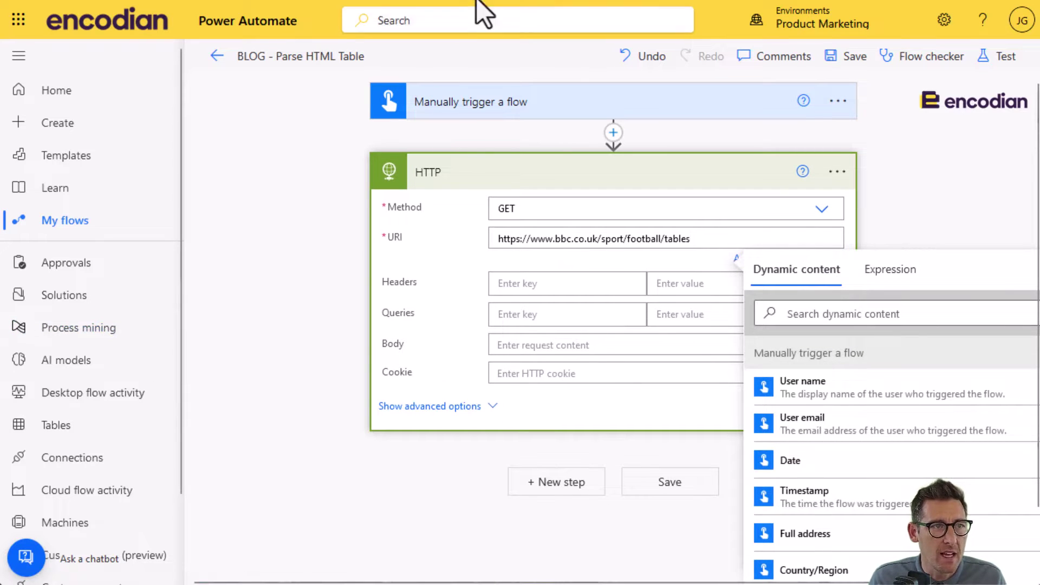
Collapse the HTTP card and add the Encodian Utility - Parse HTML Table action after it.
{"action": "left_click", "coordinate": [455, 185]}
{"action": "left_click", "coordinate": [552, 241]}
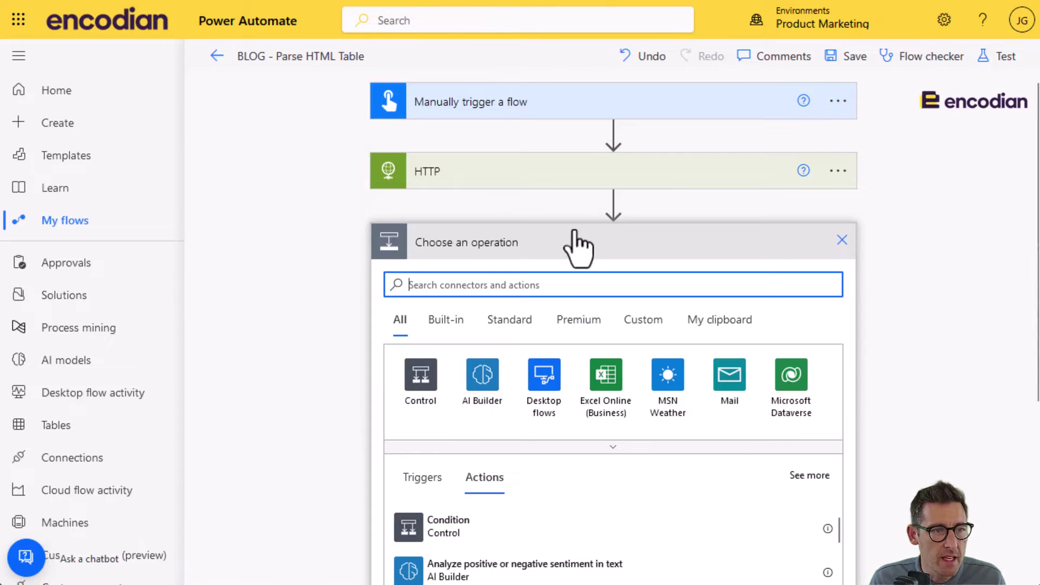
{"action": "type", "text": "parse"}
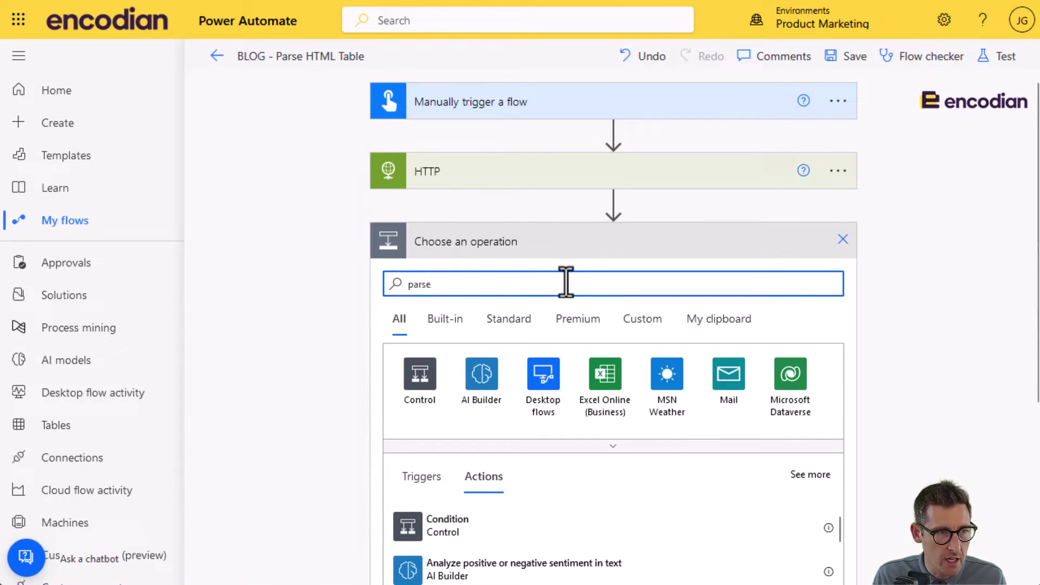
{"action": "type", "text": " html"}
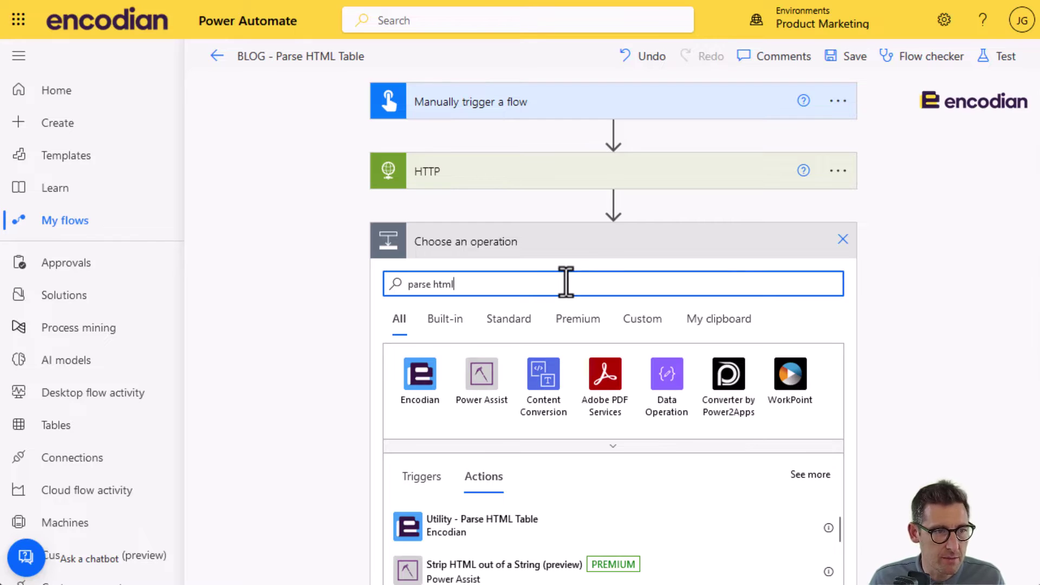
{"action": "left_click", "coordinate": [489, 539]}
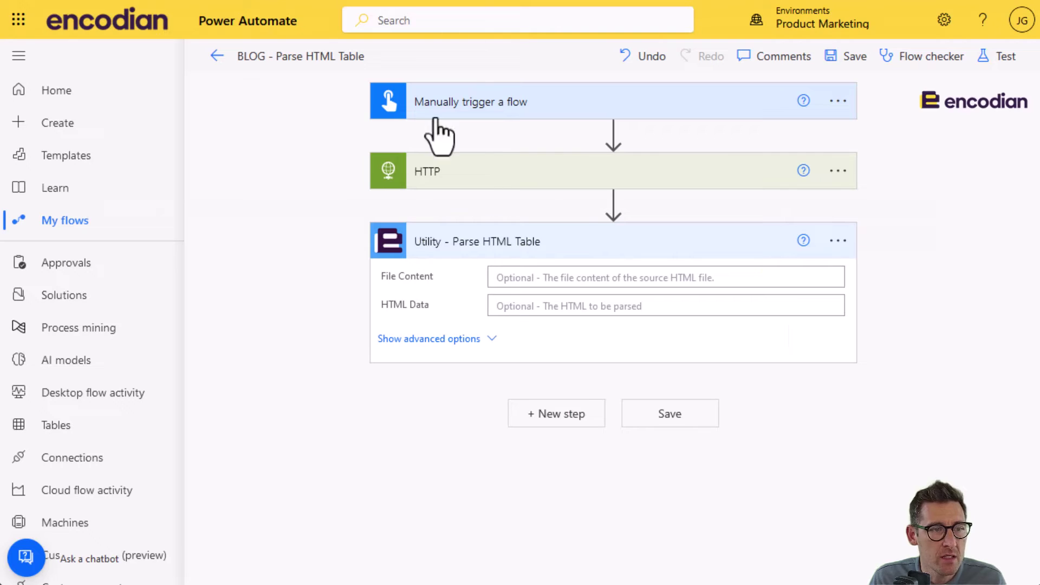
Fill the Parse HTML Table's HTML Data field with the HTTP step's Body output.
{"action": "left_click", "coordinate": [523, 307]}
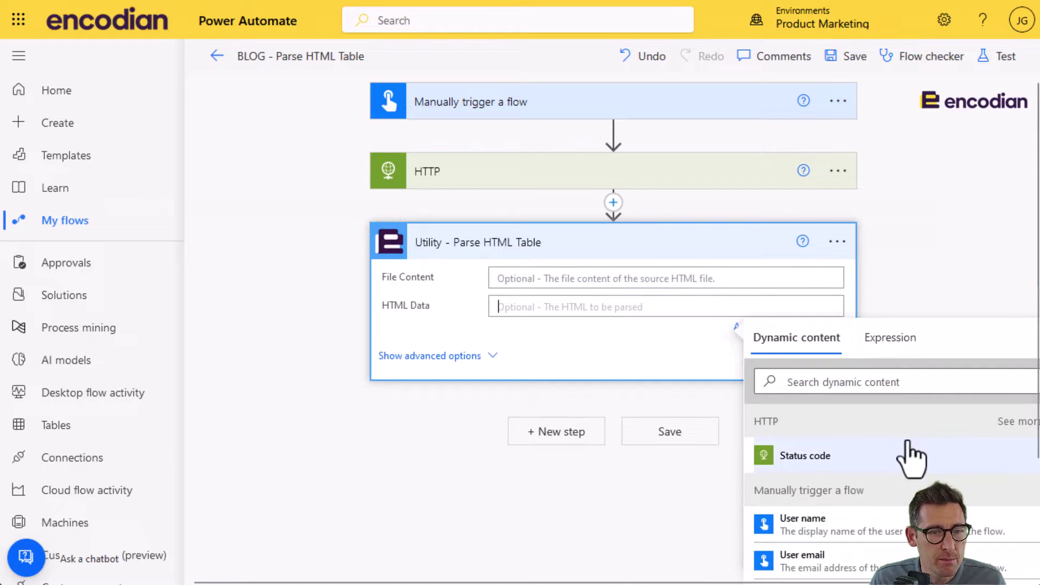
{"action": "left_click", "coordinate": [1014, 422]}
{"action": "left_click", "coordinate": [874, 501]}
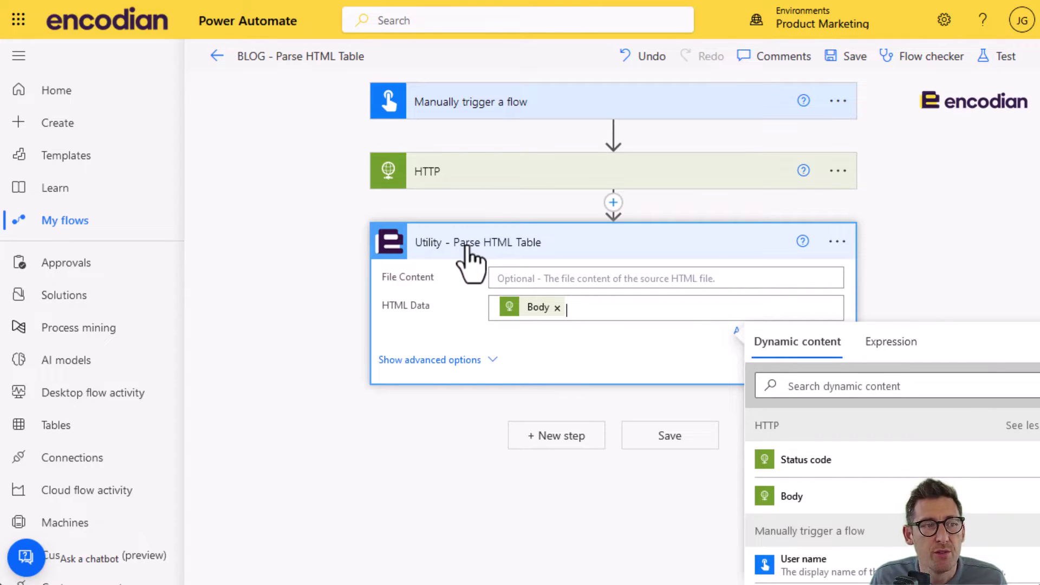
Leave Table Index empty in the advanced options, then hide them and stop editing.
{"action": "left_click", "coordinate": [465, 359]}
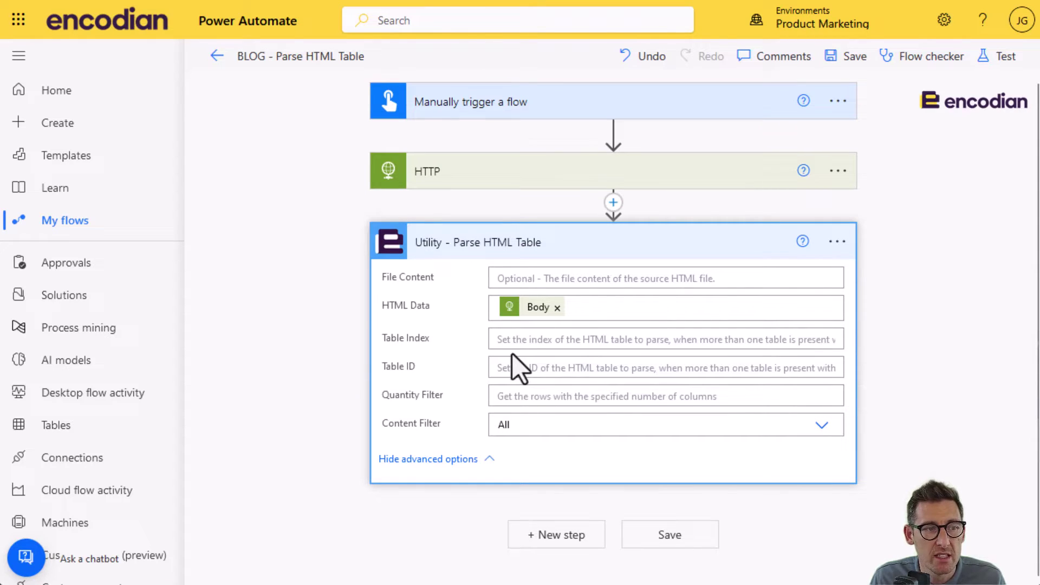
{"action": "left_click", "coordinate": [513, 341]}
{"action": "type", "text": "3"}
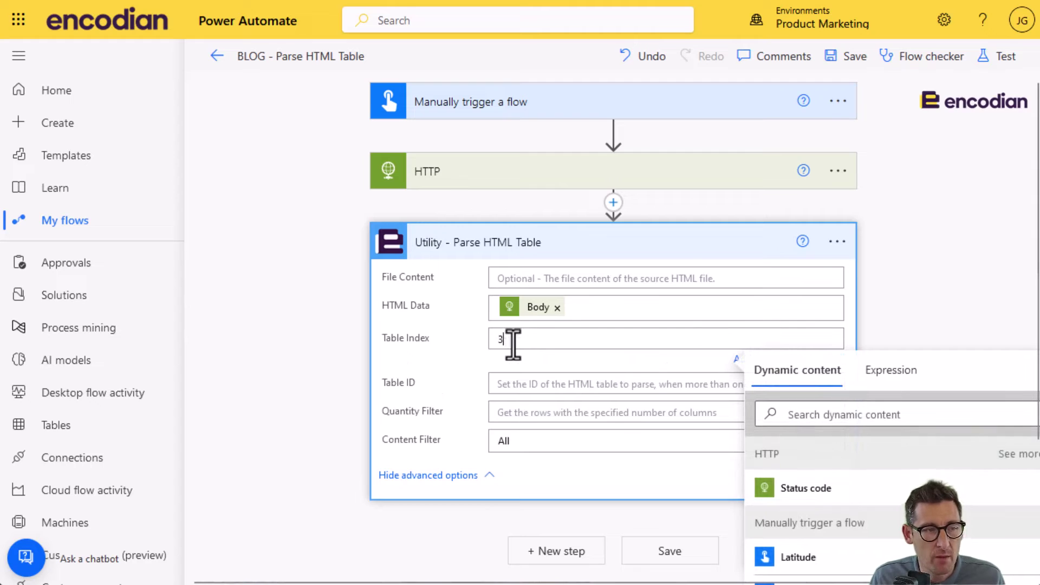
{"action": "left_click_drag", "start_coordinate": [534, 341], "coordinate": [474, 350]}
{"action": "key", "text": "BackSpace"}
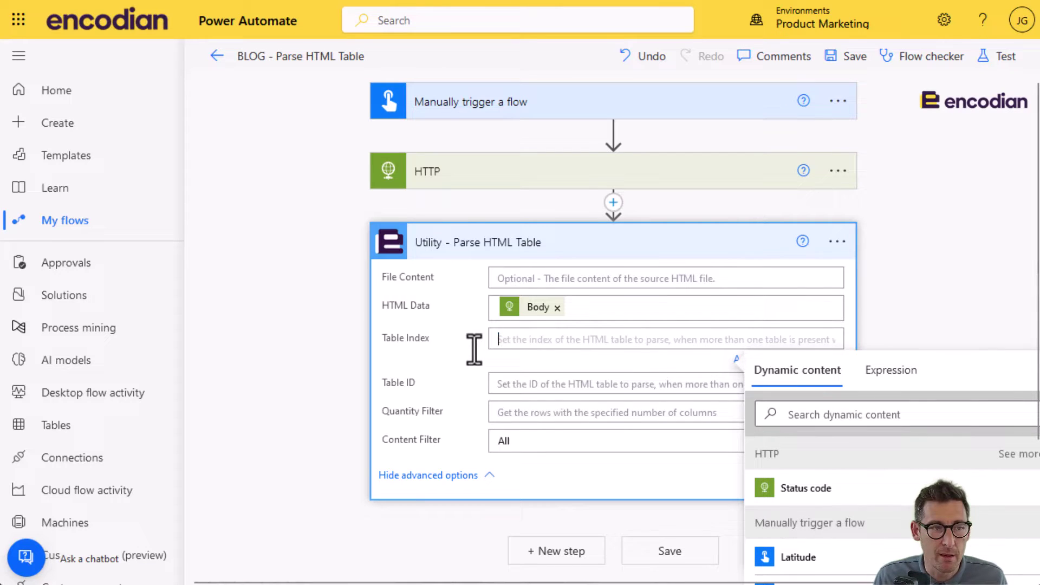
{"action": "left_click", "coordinate": [535, 383]}
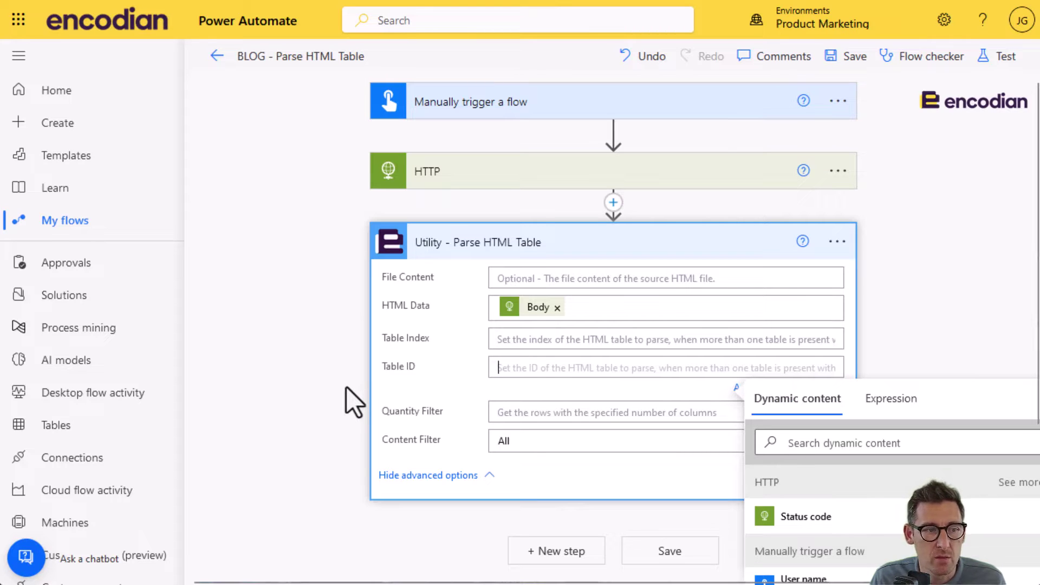
{"action": "left_click", "coordinate": [454, 254]}
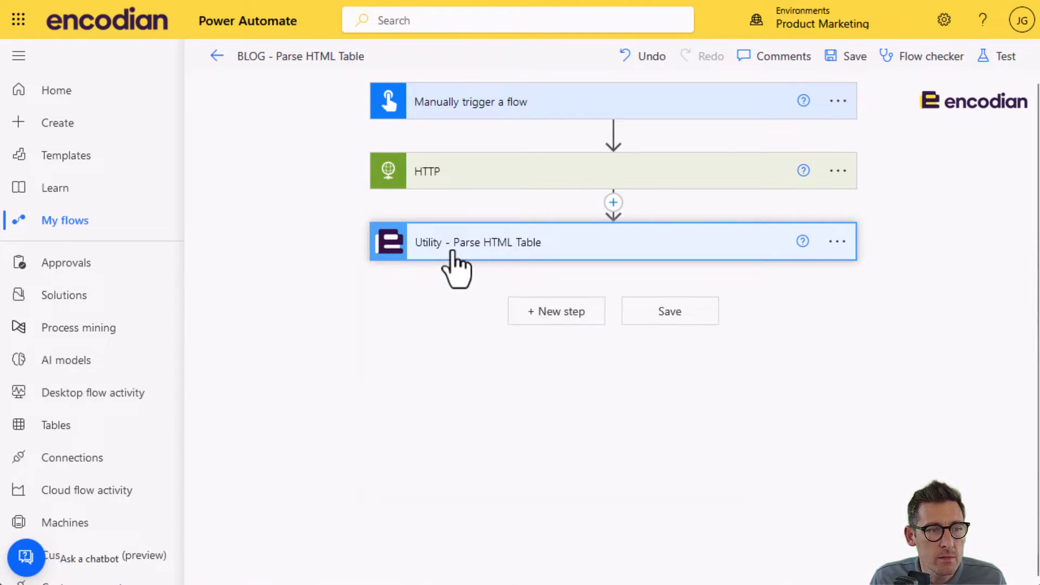
{"action": "left_click", "coordinate": [454, 255]}
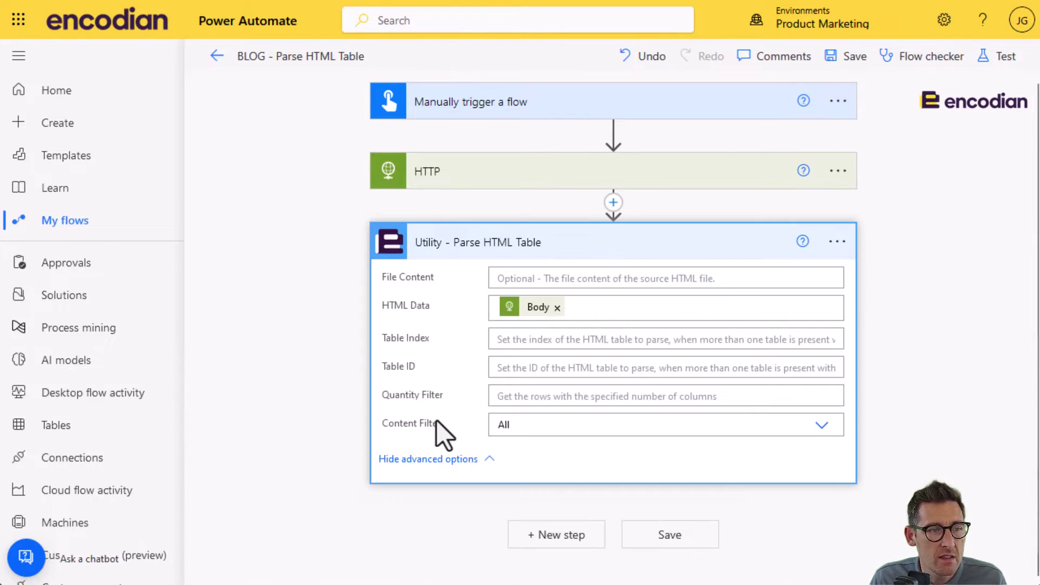
{"action": "left_click", "coordinate": [437, 459]}
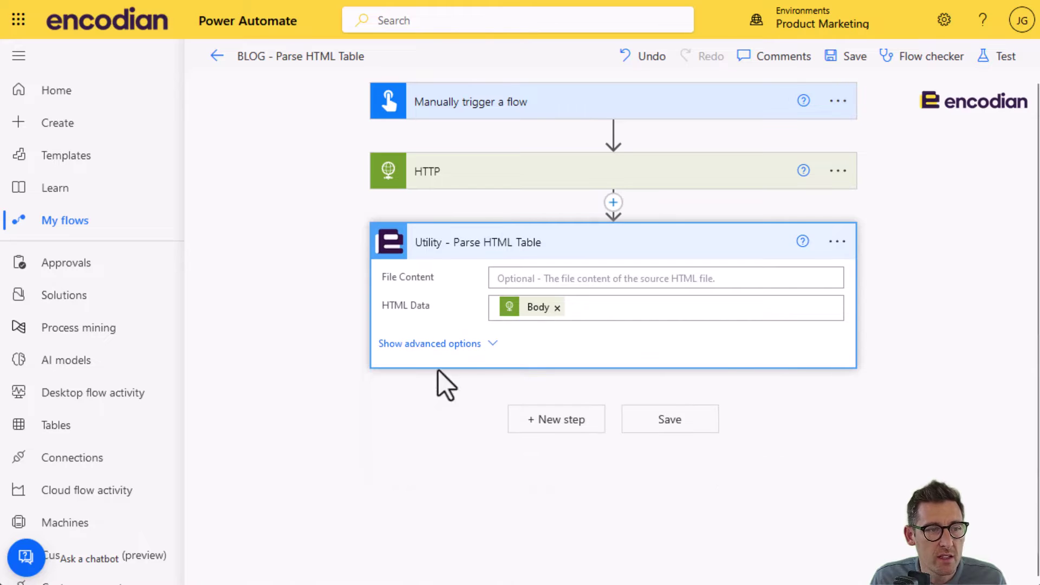
{"action": "left_click", "coordinate": [309, 275]}
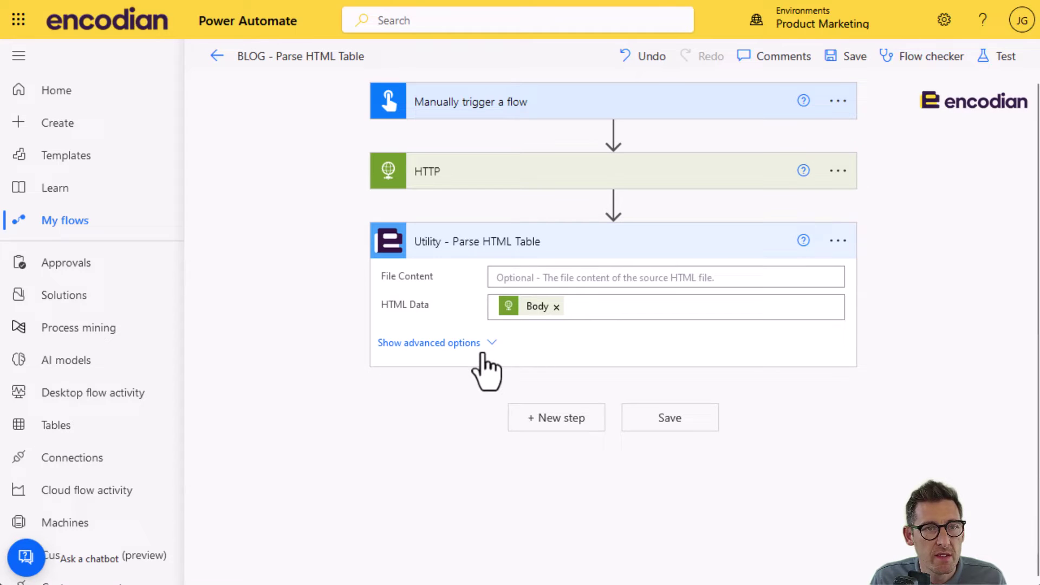
Add a Parse JSON action after the Parse HTML Table step.
{"action": "left_click", "coordinate": [570, 426]}
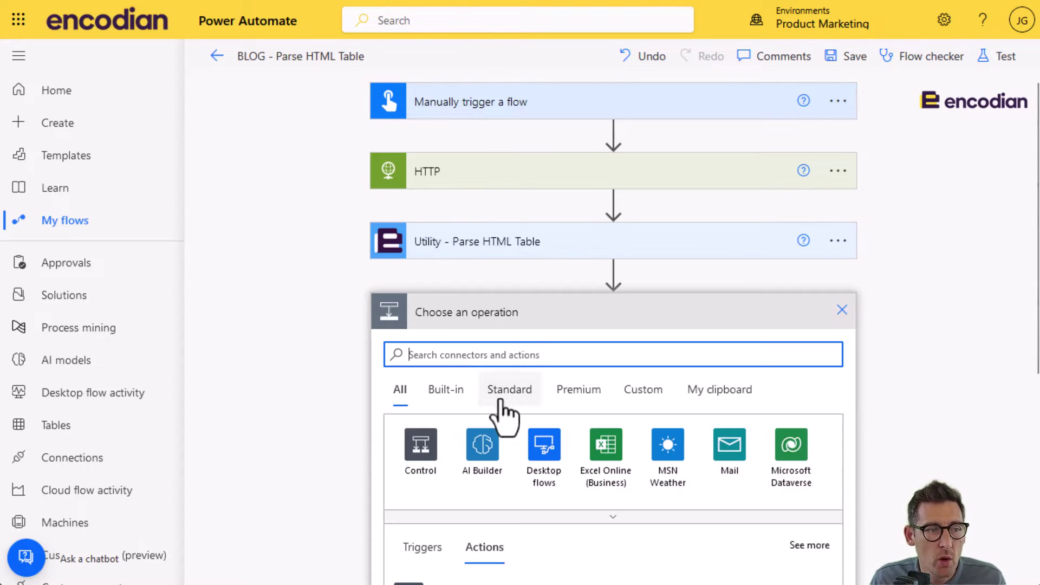
{"action": "type", "text": "parse jhso"}
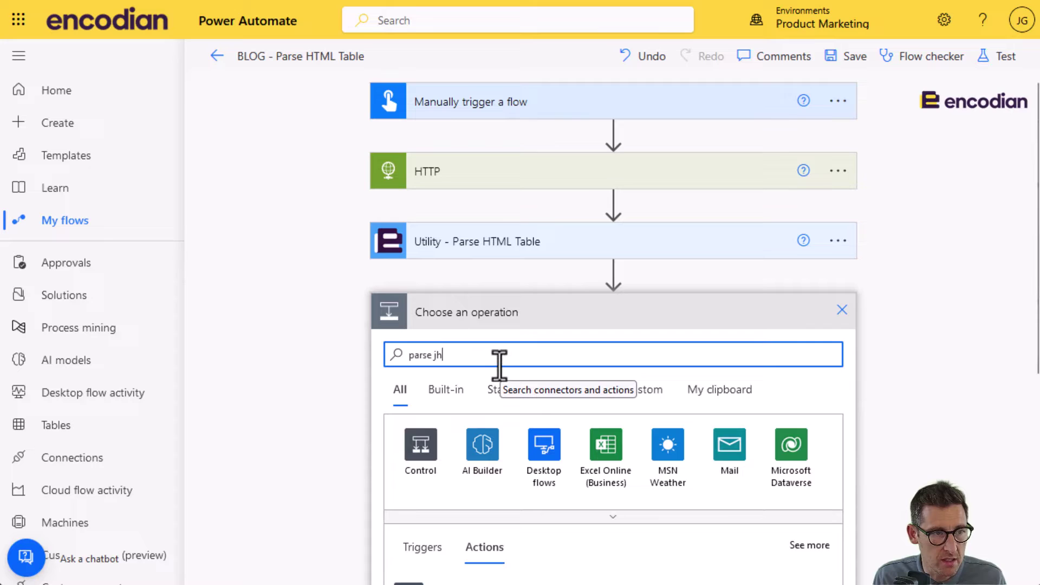
{"action": "key", "text": "BackSpace"}
{"action": "key", "text": "BackSpace"}
{"action": "key", "text": "BackSpace"}
{"action": "type", "text": "son"}
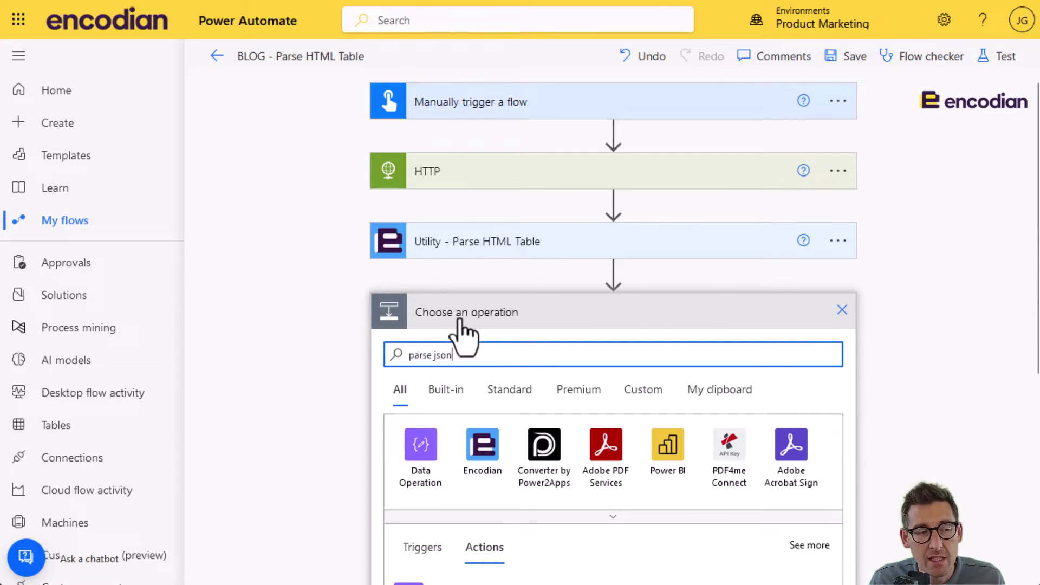
{"action": "scroll", "coordinate": [475, 486], "scroll_direction": "down", "scroll_amount": 2}
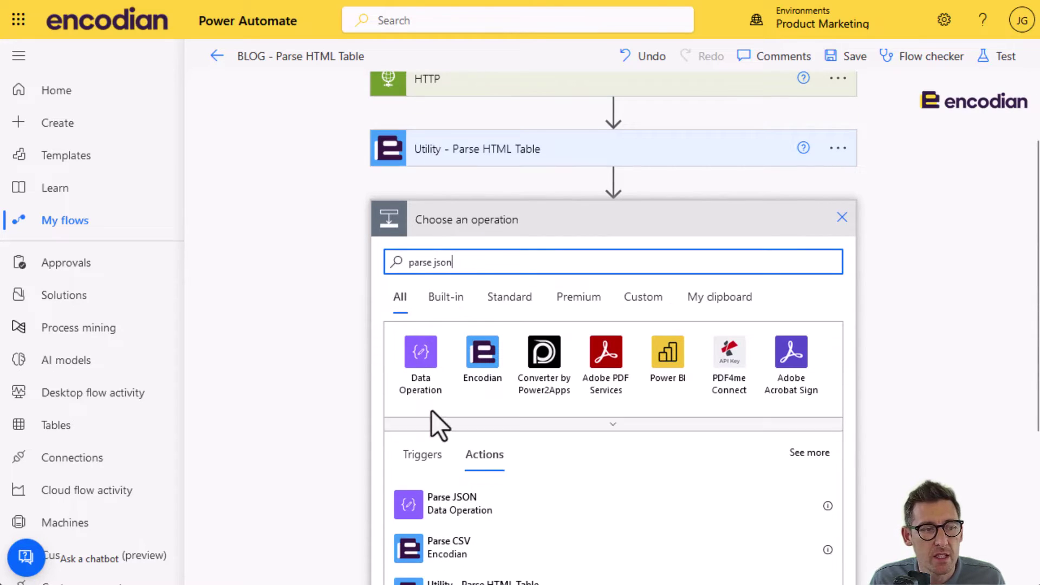
{"action": "left_click", "coordinate": [447, 507]}
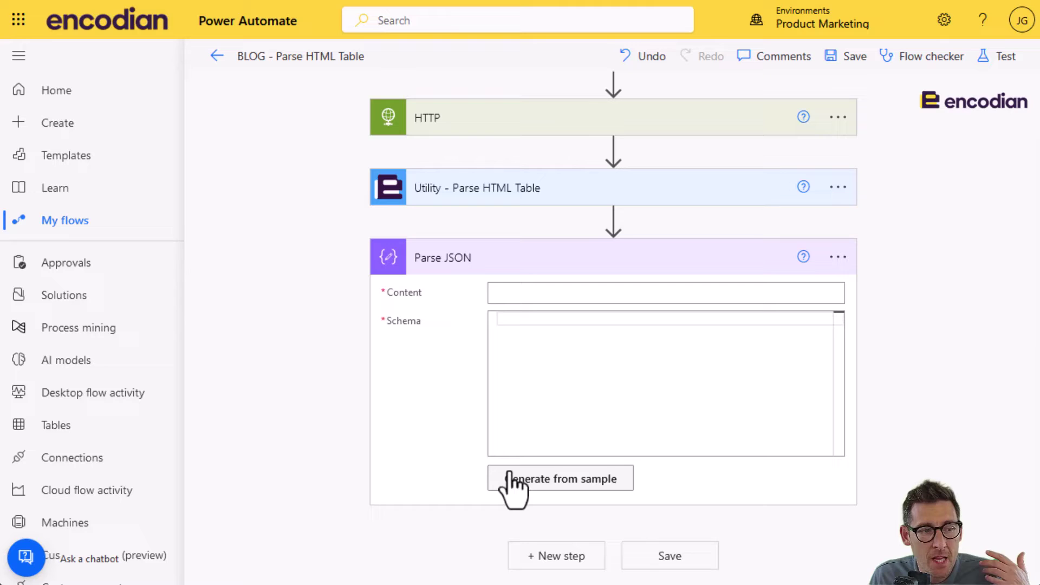
Delete the Parse JSON step and confirm the deletion.
{"action": "left_click", "coordinate": [837, 257]}
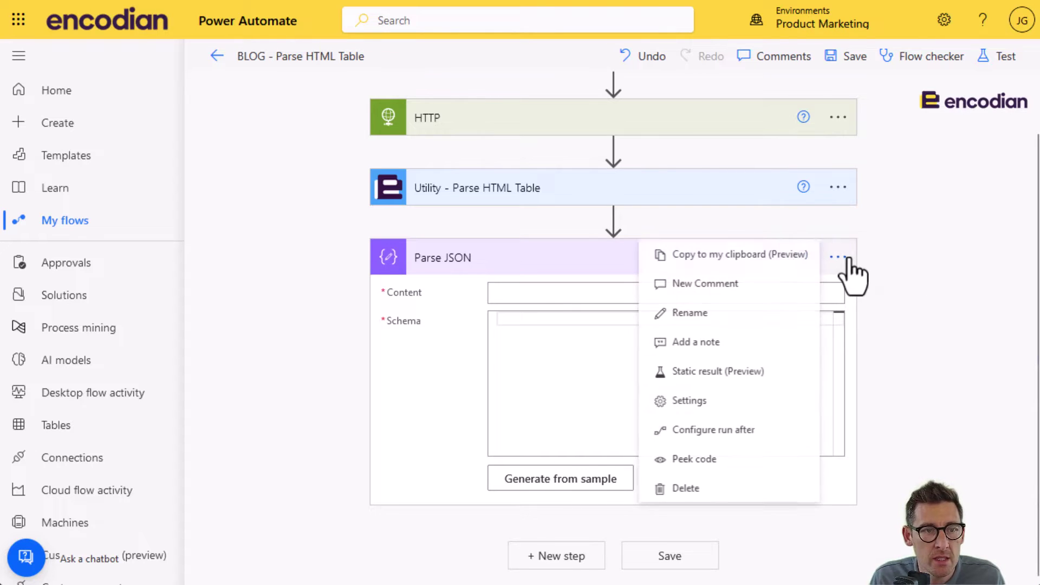
{"action": "left_click", "coordinate": [704, 485]}
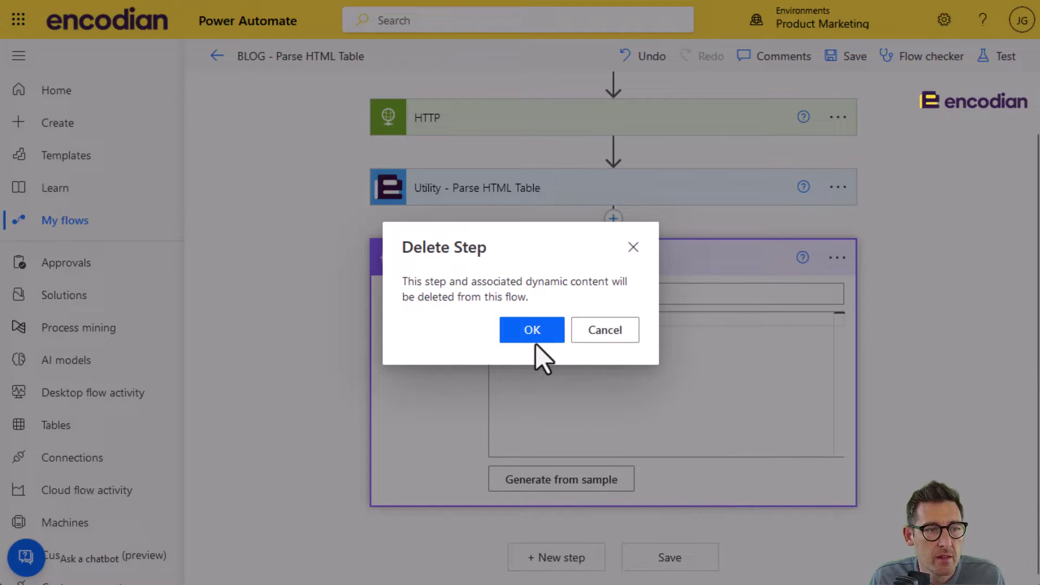
{"action": "left_click", "coordinate": [535, 336]}
Save the flow and run a manually triggered test.
{"action": "left_click", "coordinate": [1000, 59]}
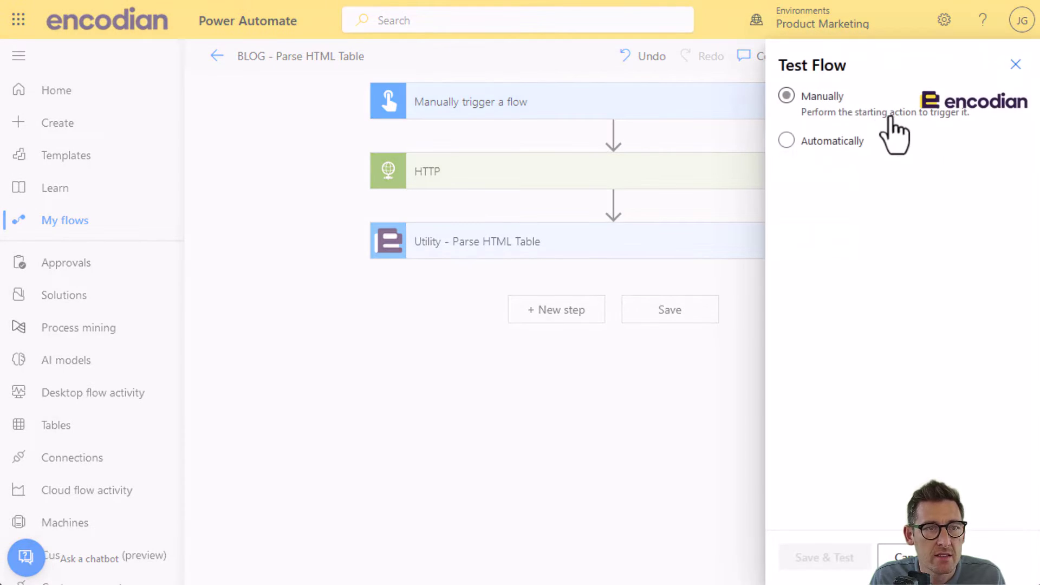
{"action": "left_click", "coordinate": [845, 98]}
{"action": "left_click", "coordinate": [807, 558]}
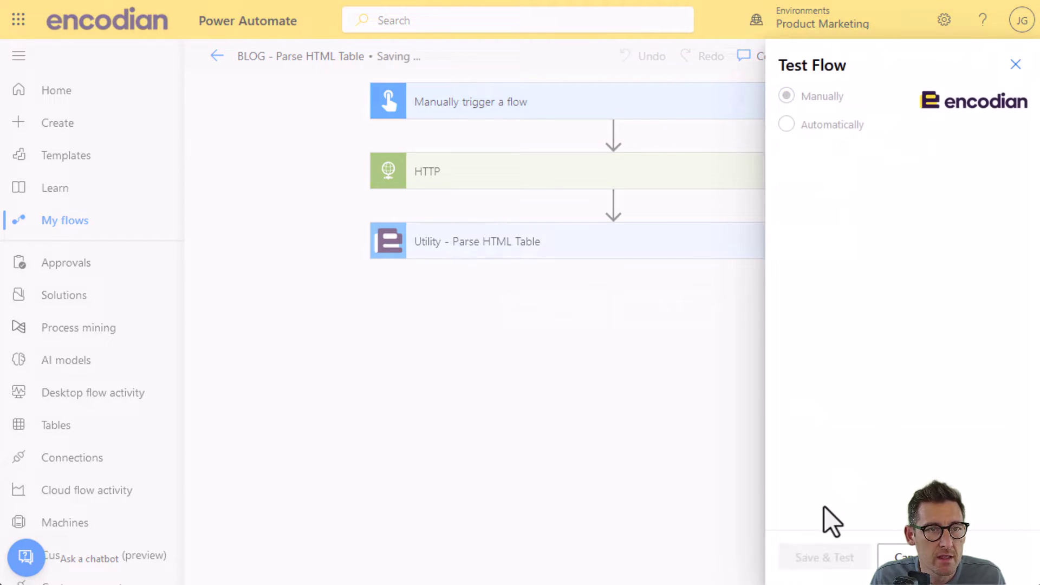
{"action": "left_click", "coordinate": [841, 562]}
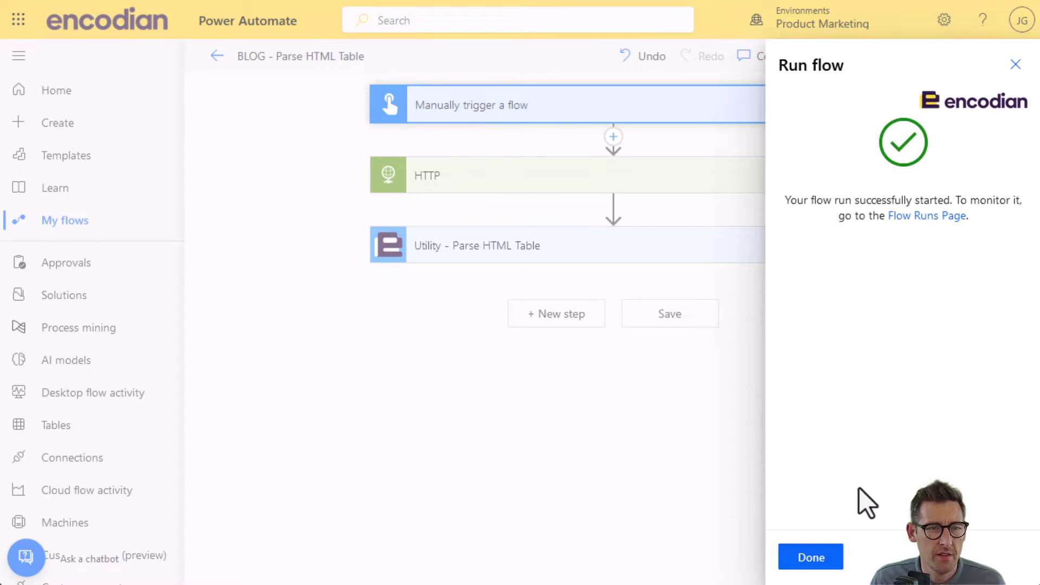
{"action": "left_click", "coordinate": [806, 555]}
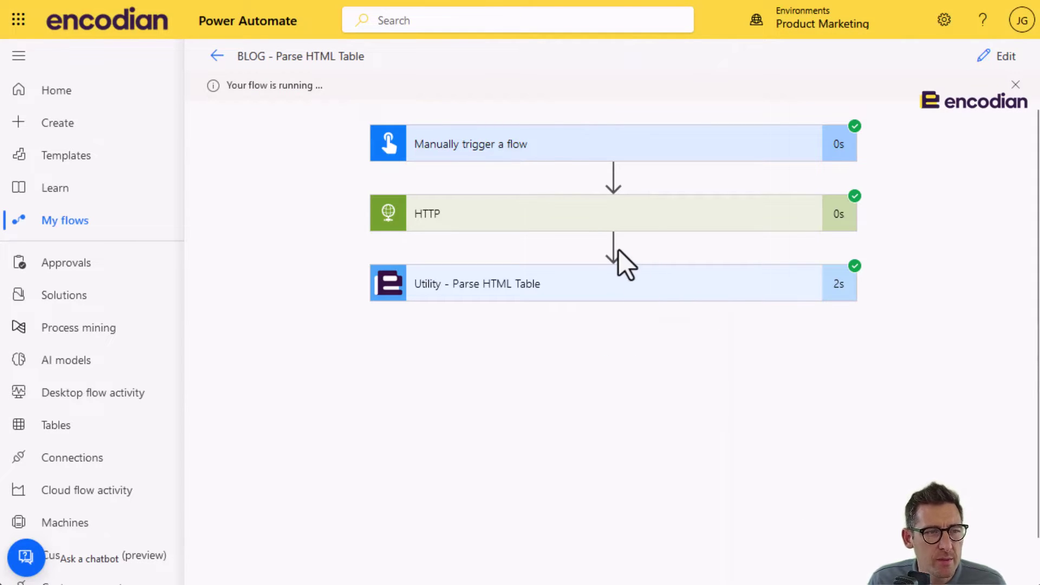
Check the HTTP step's run details for the GET to the BBC tables URL.
{"action": "left_click", "coordinate": [507, 224]}
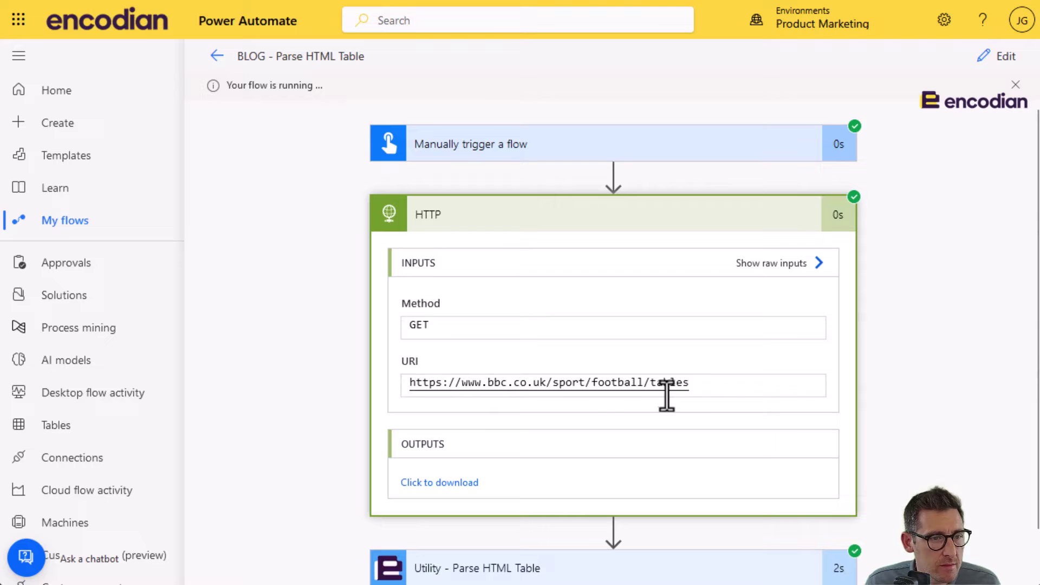
{"action": "left_click_drag", "start_coordinate": [699, 382], "coordinate": [416, 383]}
{"action": "left_click", "coordinate": [552, 225]}
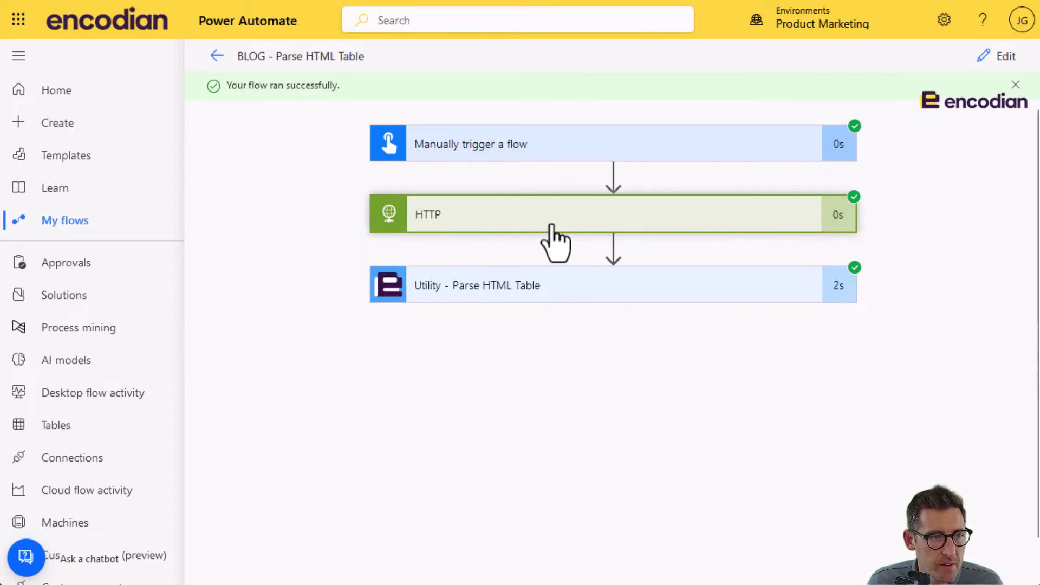
{"action": "left_click", "coordinate": [617, 214]}
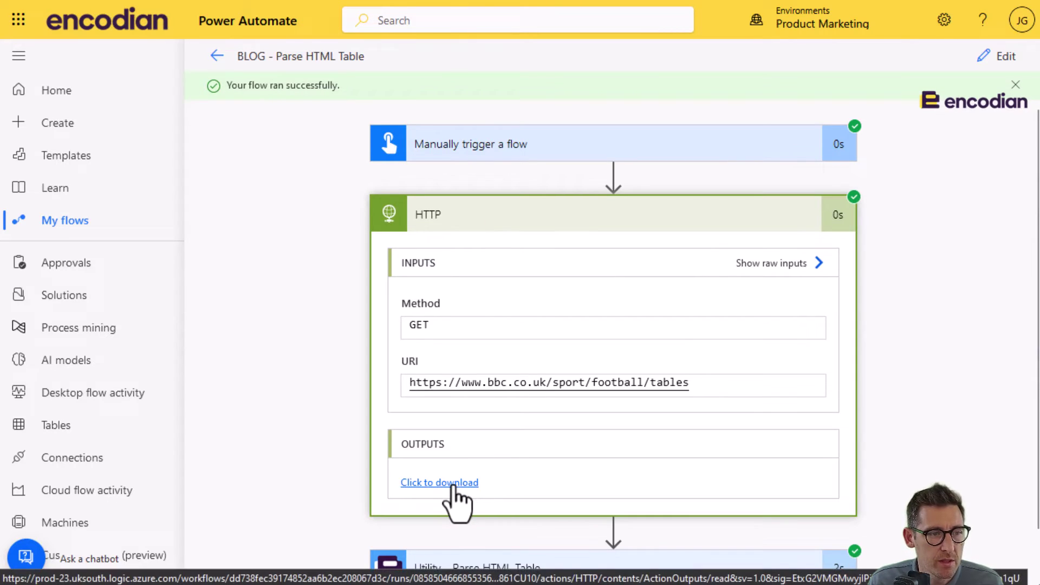
{"action": "left_click", "coordinate": [473, 483]}
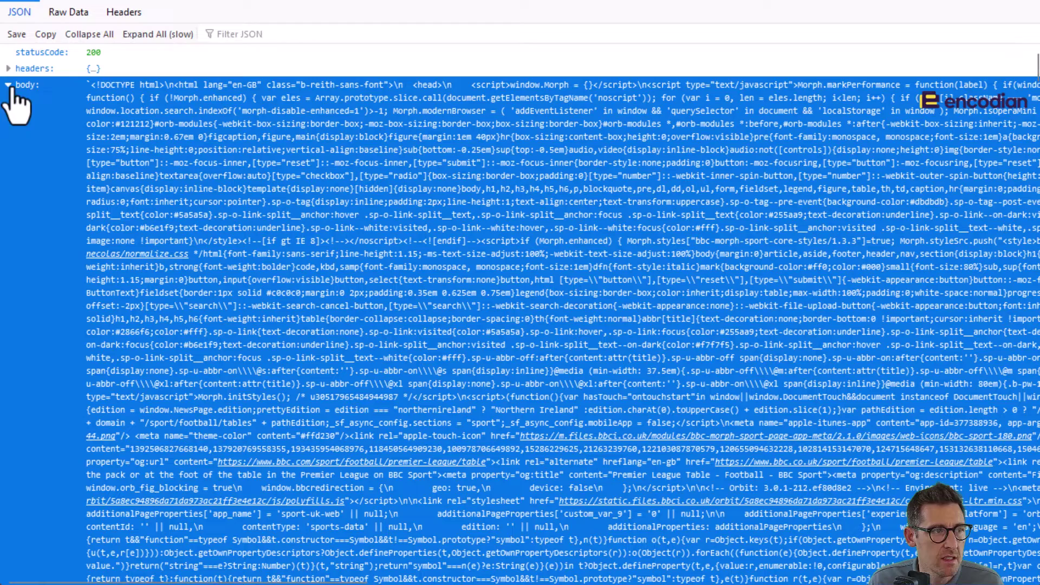
{"action": "left_click", "coordinate": [10, 87]}
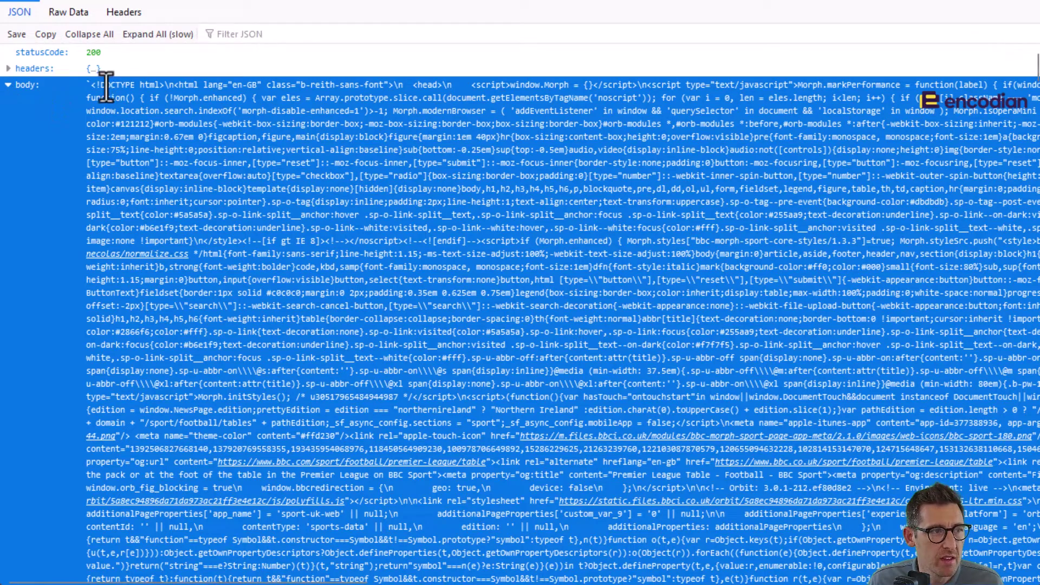
{"action": "left_click_drag", "start_coordinate": [89, 86], "coordinate": [534, 396]}
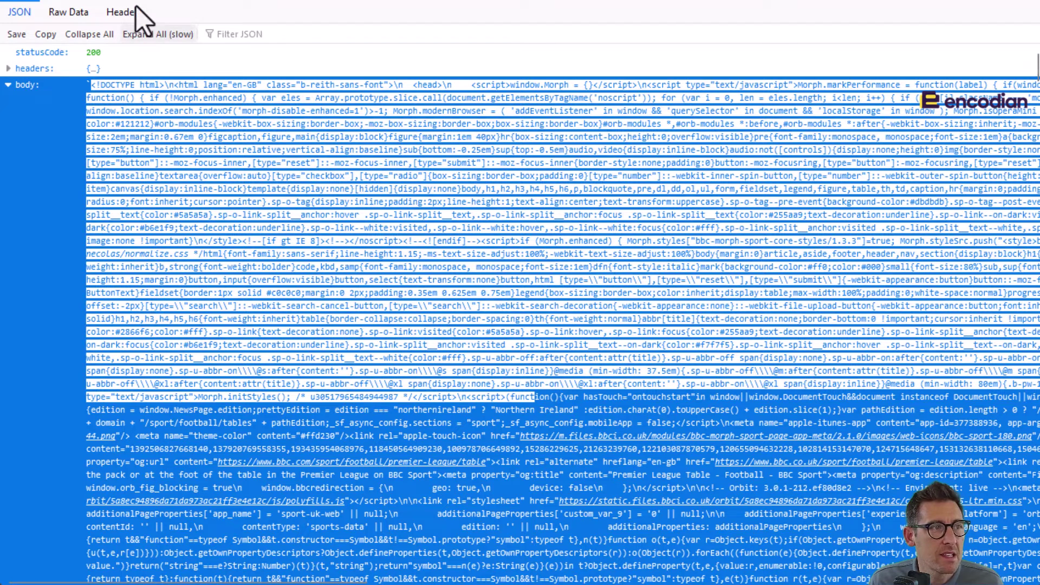
{"action": "left_click", "coordinate": [260, 8]}
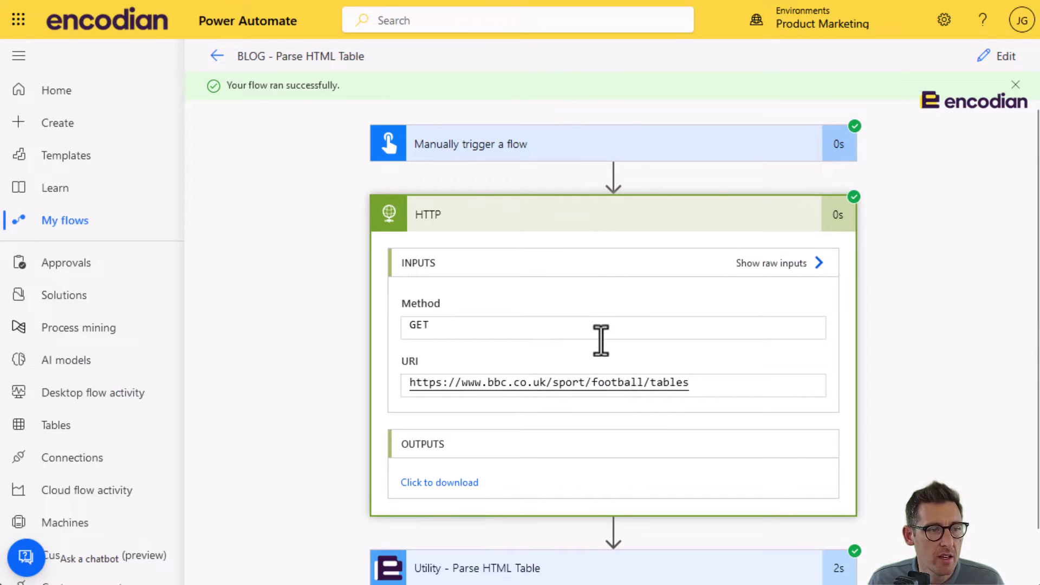
{"action": "scroll", "coordinate": [596, 347], "scroll_direction": "down", "scroll_amount": 2}
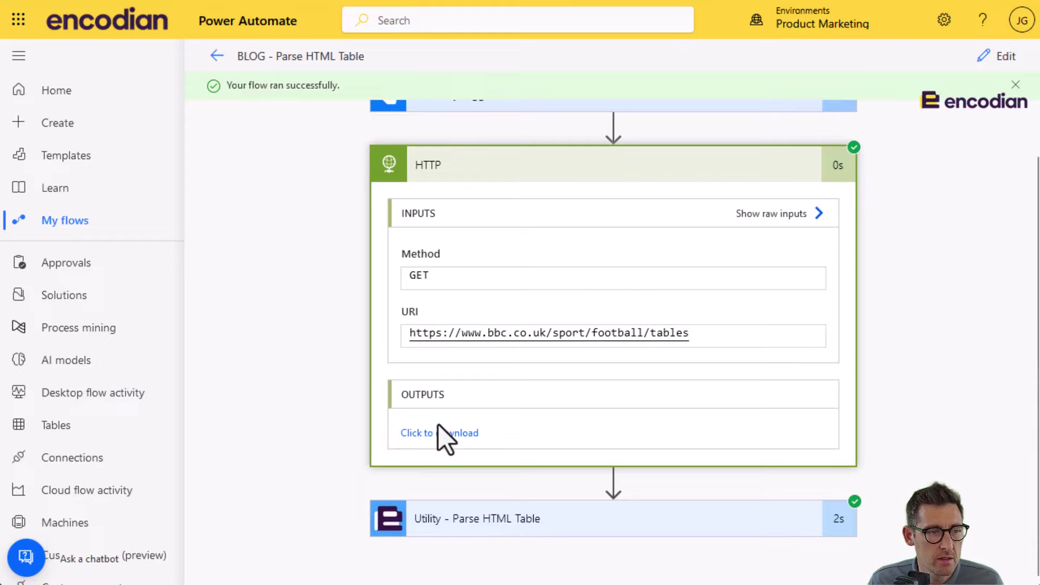
Expand the Parse HTML Table run results, show more, and select the entire Result JSON.
{"action": "left_click", "coordinate": [492, 523]}
{"action": "scroll", "coordinate": [496, 528], "scroll_direction": "down", "scroll_amount": 3}
{"action": "scroll", "coordinate": [497, 544], "scroll_direction": "down", "scroll_amount": 2}
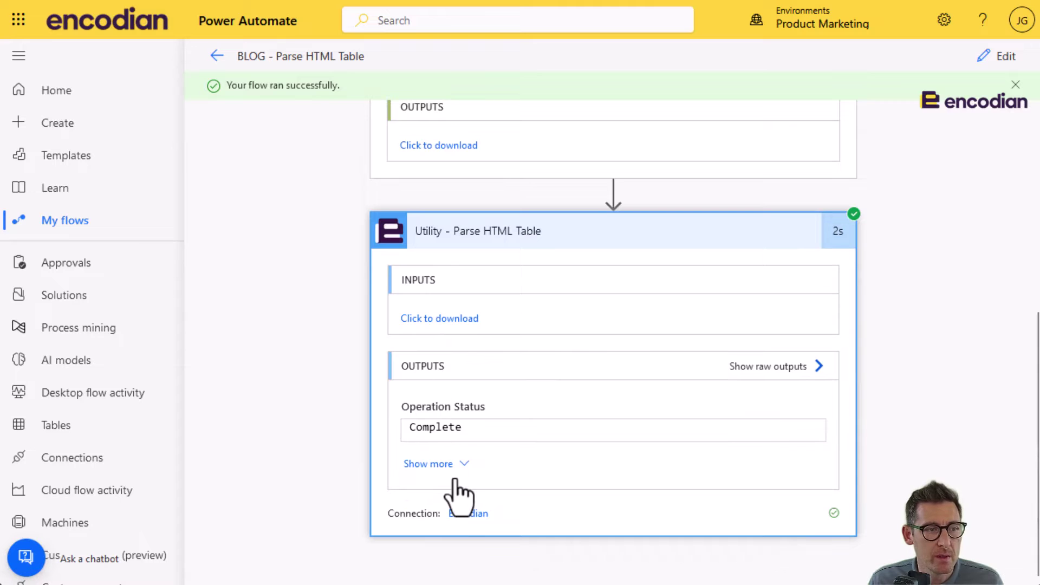
{"action": "left_click", "coordinate": [465, 465]}
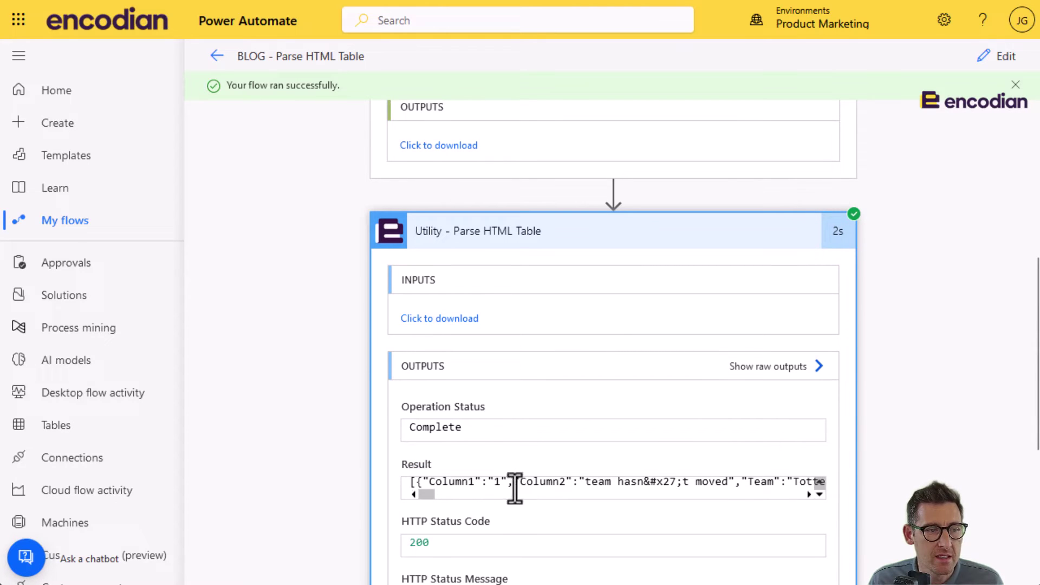
{"action": "left_click_drag", "start_coordinate": [418, 485], "coordinate": [723, 490]}
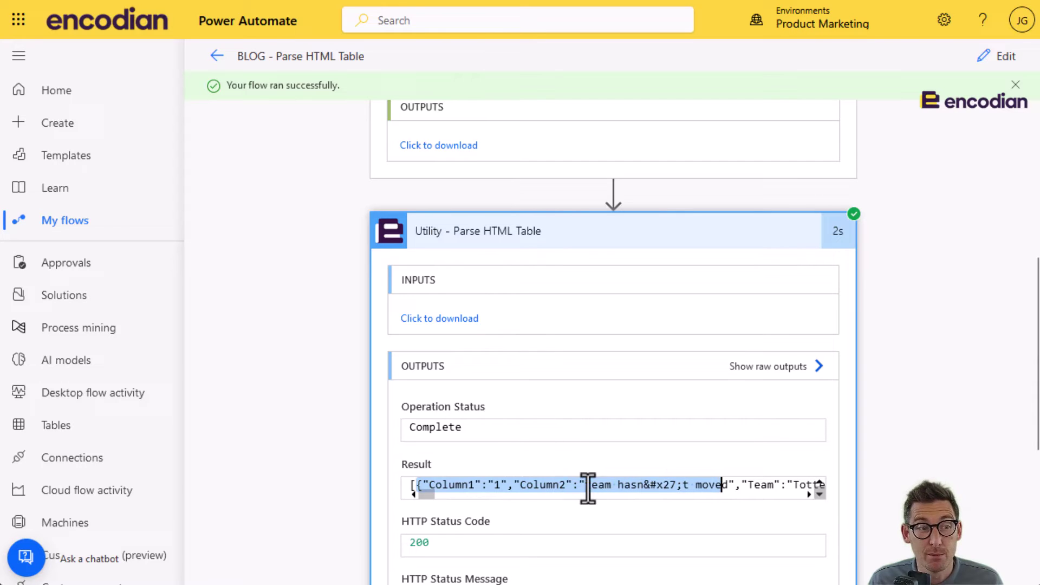
{"action": "key", "text": "ctrl+a"}
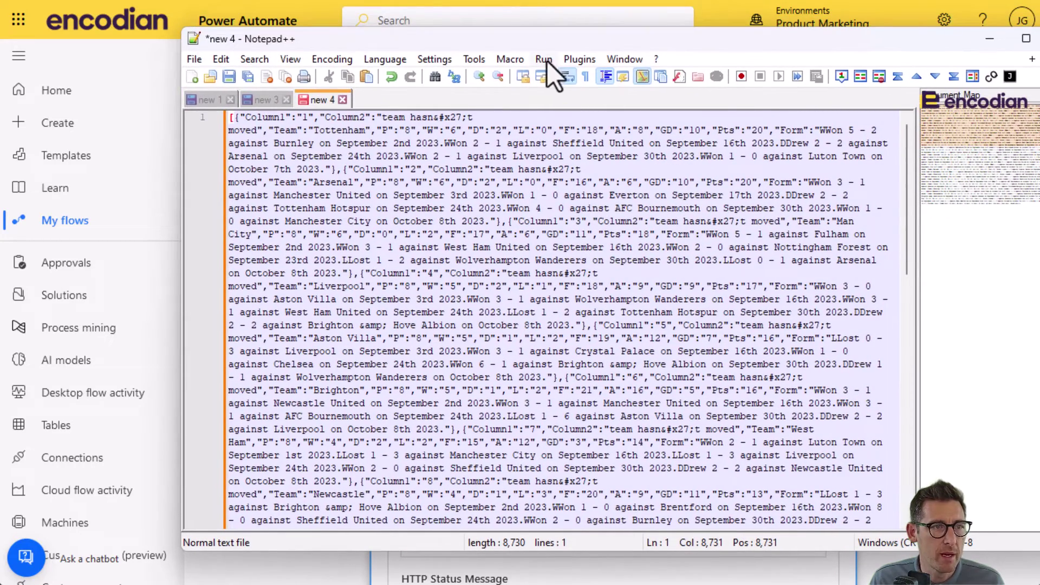
Pretty-print the pasted JSON with Plugins > JSON Viewer > Format JSON and select it all.
{"action": "left_click", "coordinate": [573, 59]}
{"action": "mouse_move", "coordinate": [625, 201]}
{"action": "left_click", "coordinate": [788, 220]}
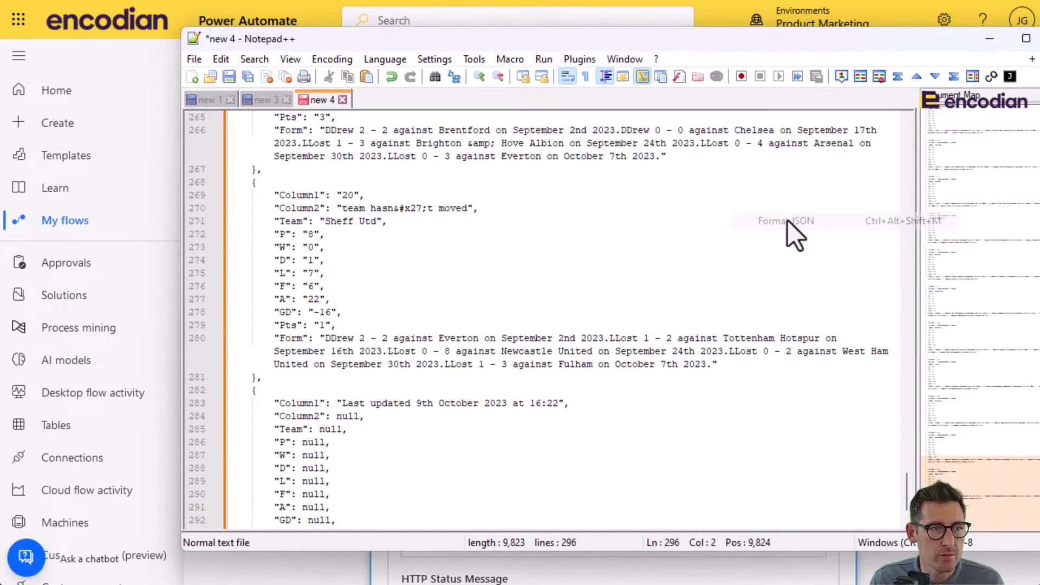
{"action": "scroll", "coordinate": [464, 376], "scroll_direction": "up", "scroll_amount": 12}
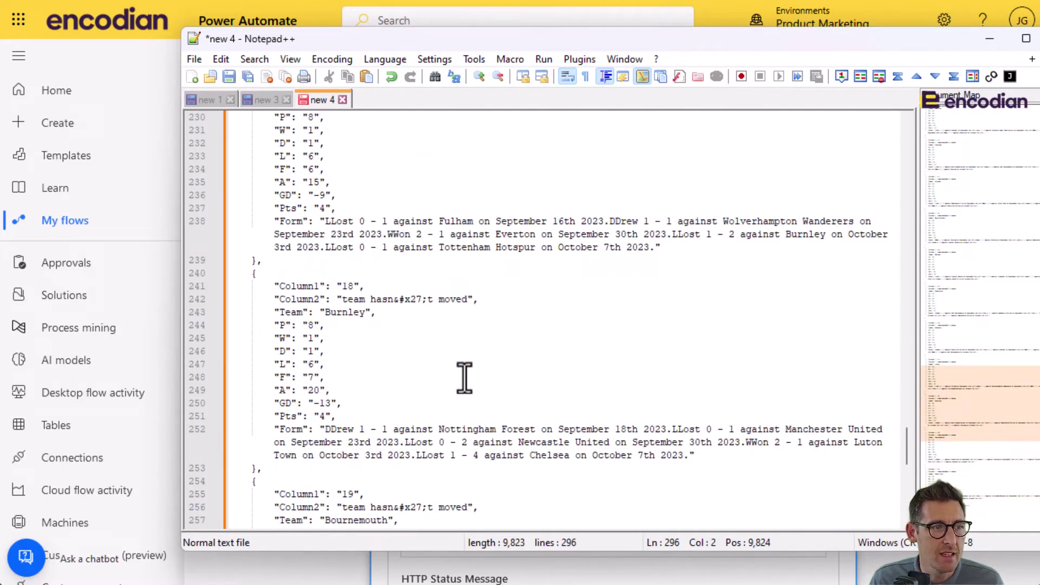
{"action": "scroll", "coordinate": [464, 376], "scroll_direction": "up", "scroll_amount": 12}
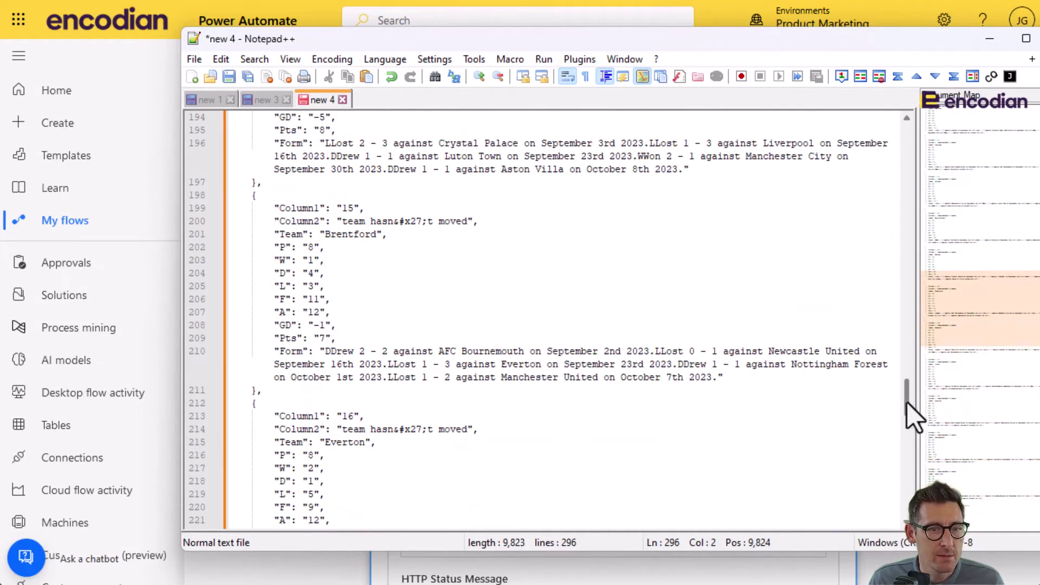
{"action": "left_click_drag", "start_coordinate": [906, 402], "coordinate": [909, 142]}
{"action": "left_click", "coordinate": [674, 237]}
{"action": "key", "text": "ctrl+a"}
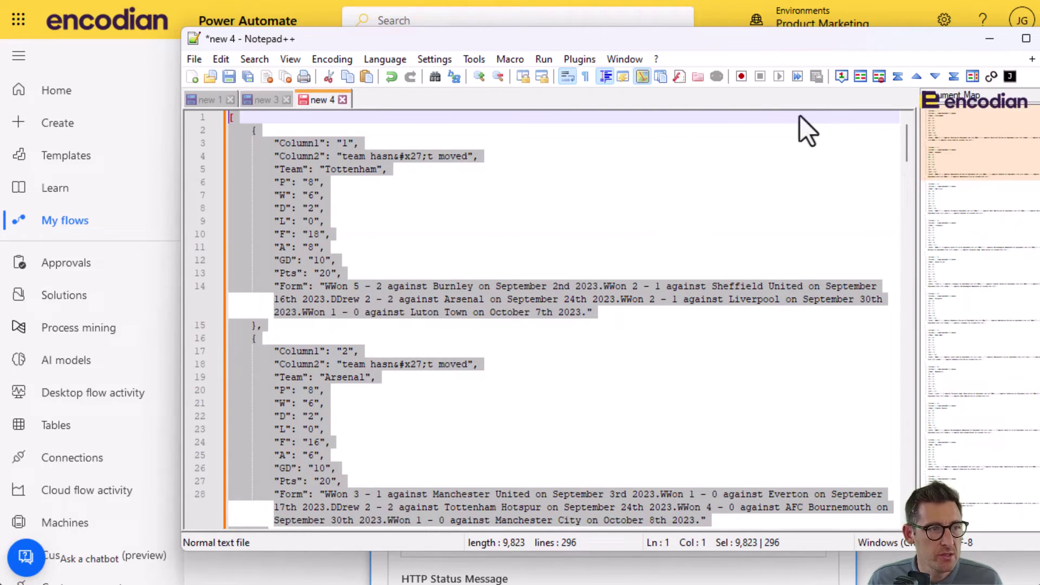
Back in edit mode, add a Parse JSON (Data Operation) action after Parse HTML Table.
{"action": "left_click", "coordinate": [989, 38]}
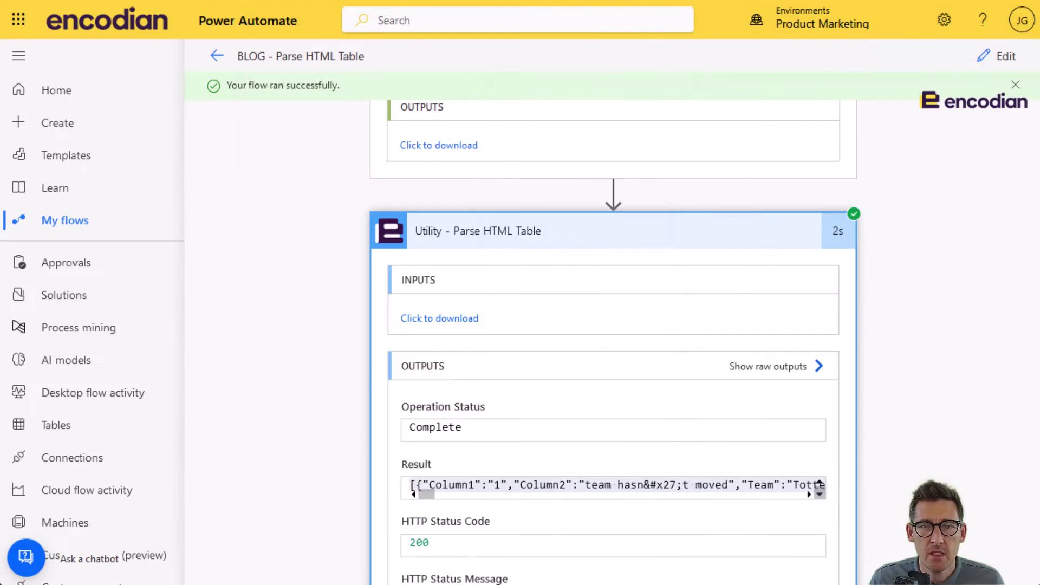
{"action": "left_click", "coordinate": [997, 56]}
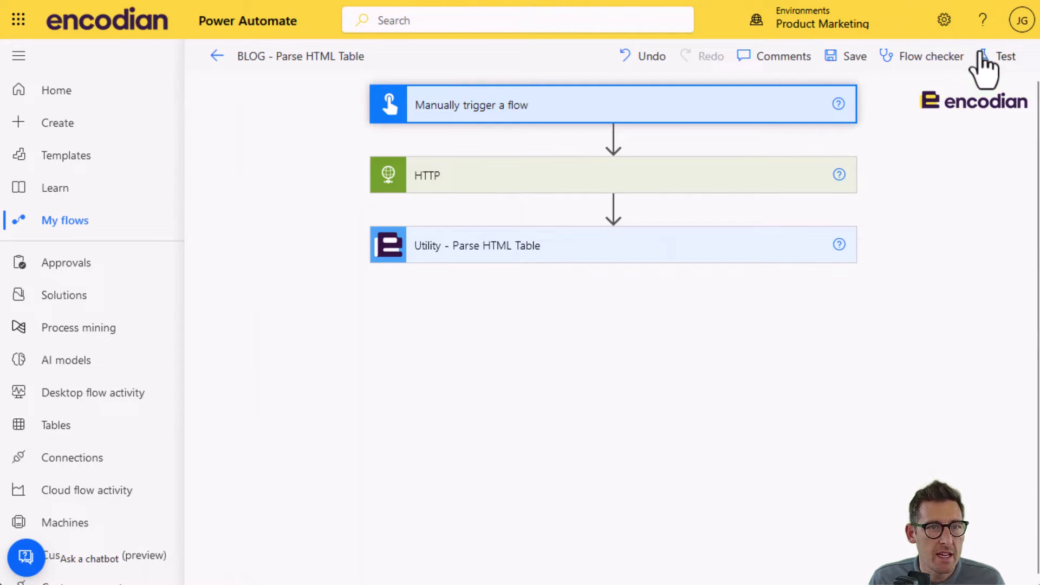
{"action": "left_click", "coordinate": [546, 312]}
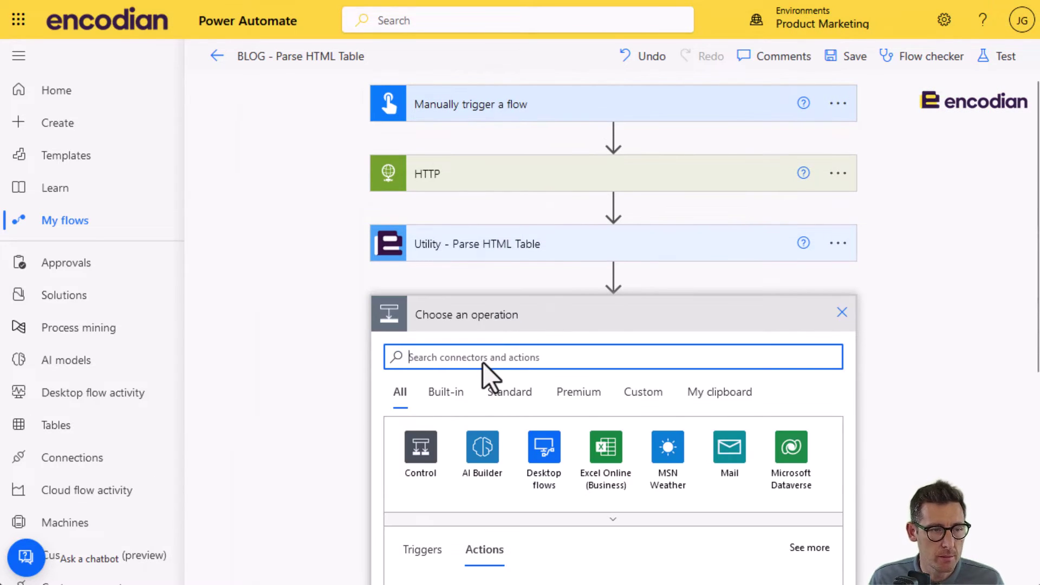
{"action": "type", "text": "parse json"}
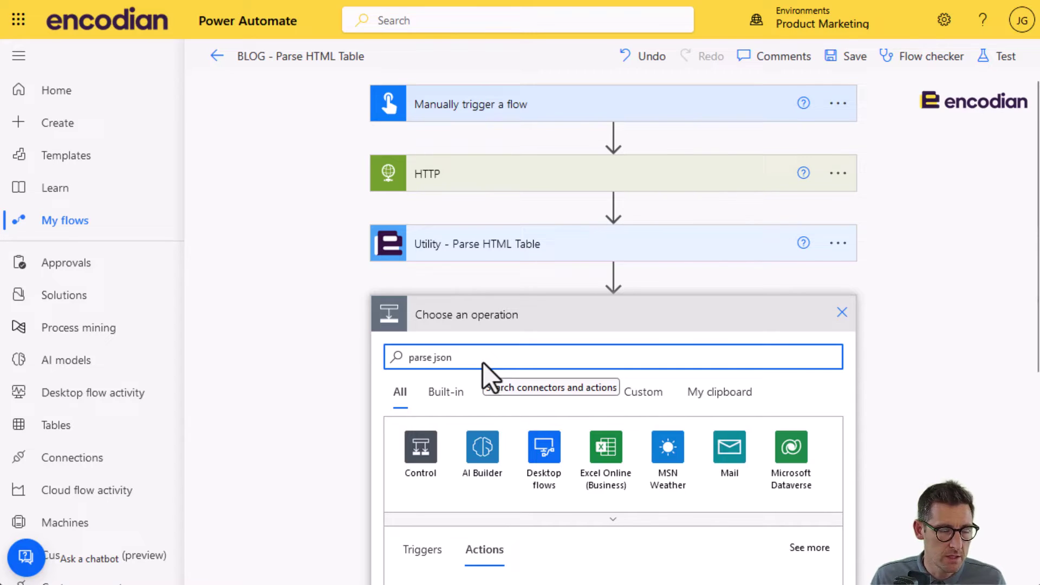
{"action": "scroll", "coordinate": [516, 534], "scroll_direction": "down", "scroll_amount": 5}
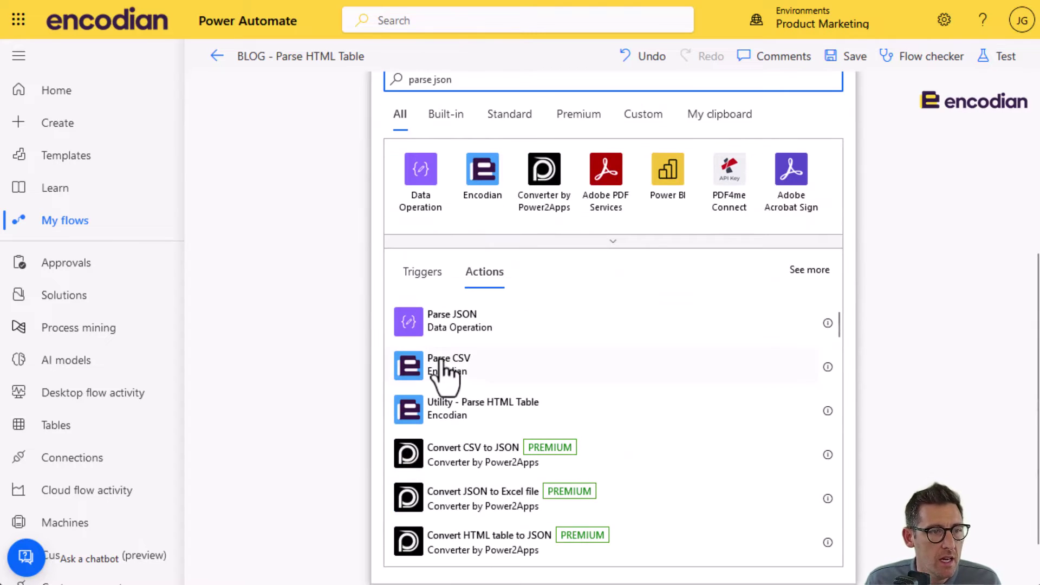
{"action": "left_click", "coordinate": [448, 334]}
{"action": "left_click", "coordinate": [556, 347]}
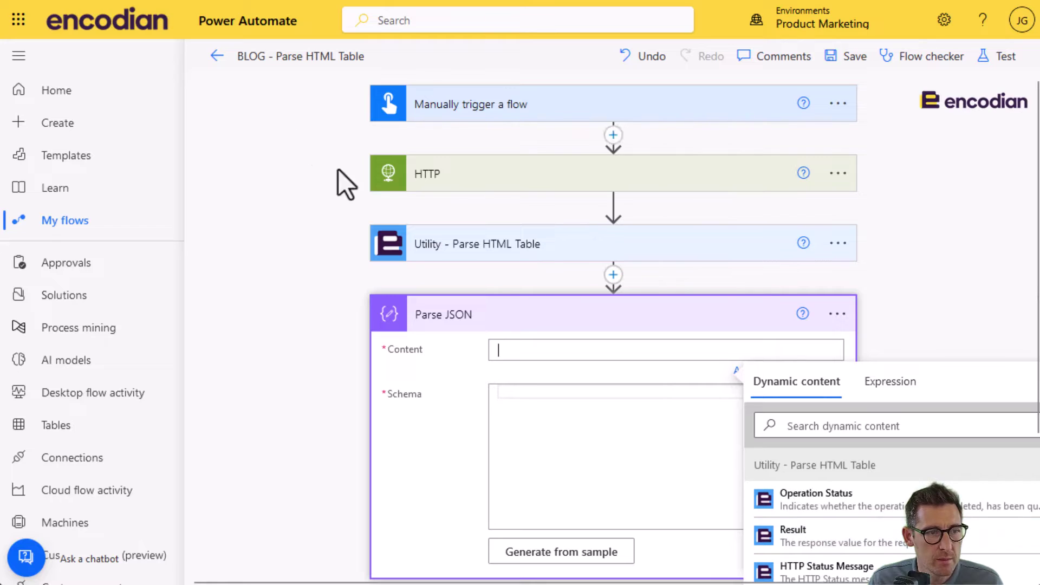
Set Parse JSON Content to Result, generate the schema from the pasted sample, and select it.
{"action": "left_click", "coordinate": [883, 545]}
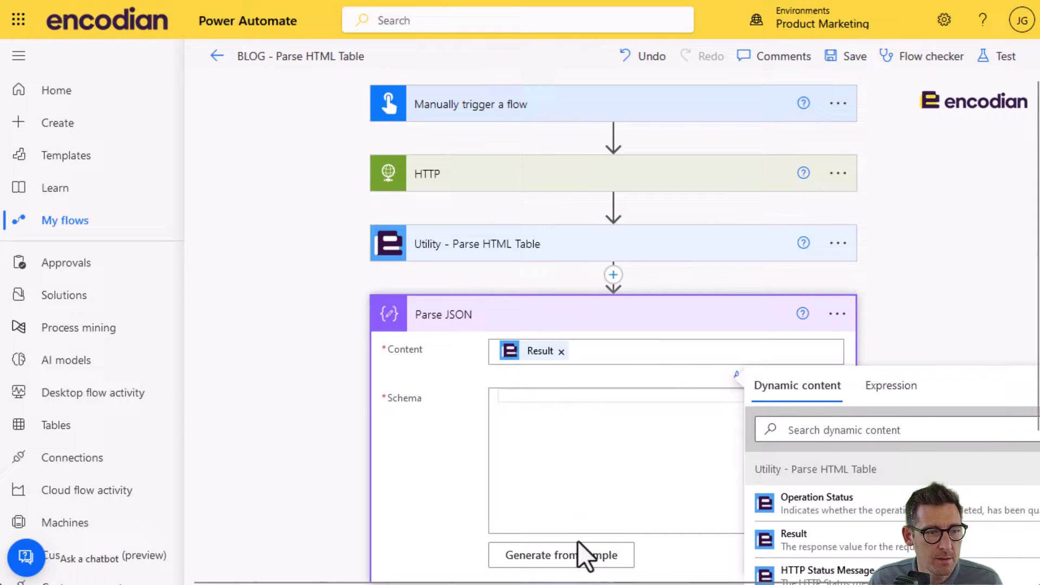
{"action": "left_click", "coordinate": [569, 558]}
{"action": "key", "text": "ctrl+v"}
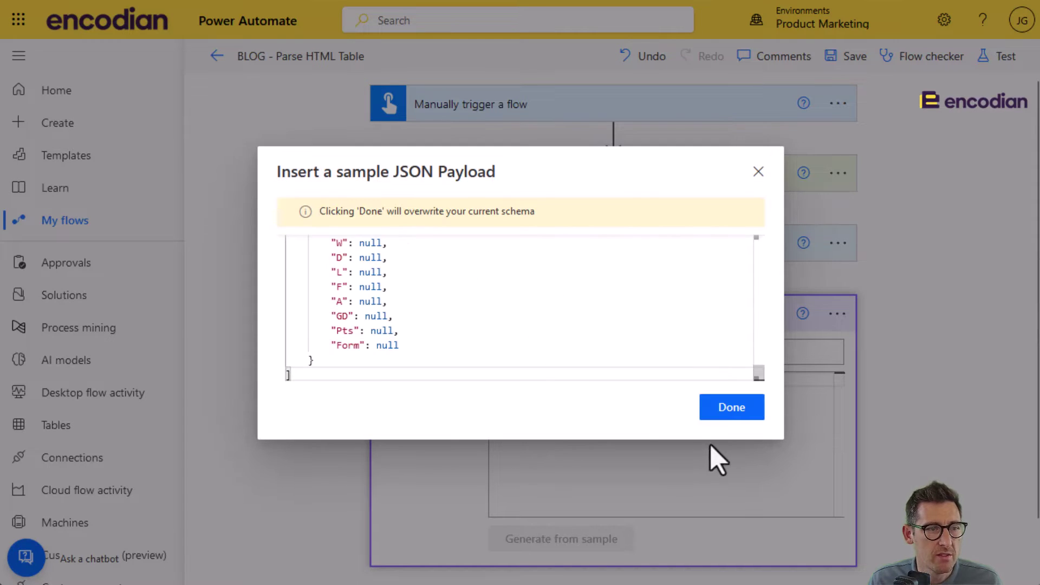
{"action": "left_click", "coordinate": [724, 415]}
{"action": "left_click", "coordinate": [673, 454]}
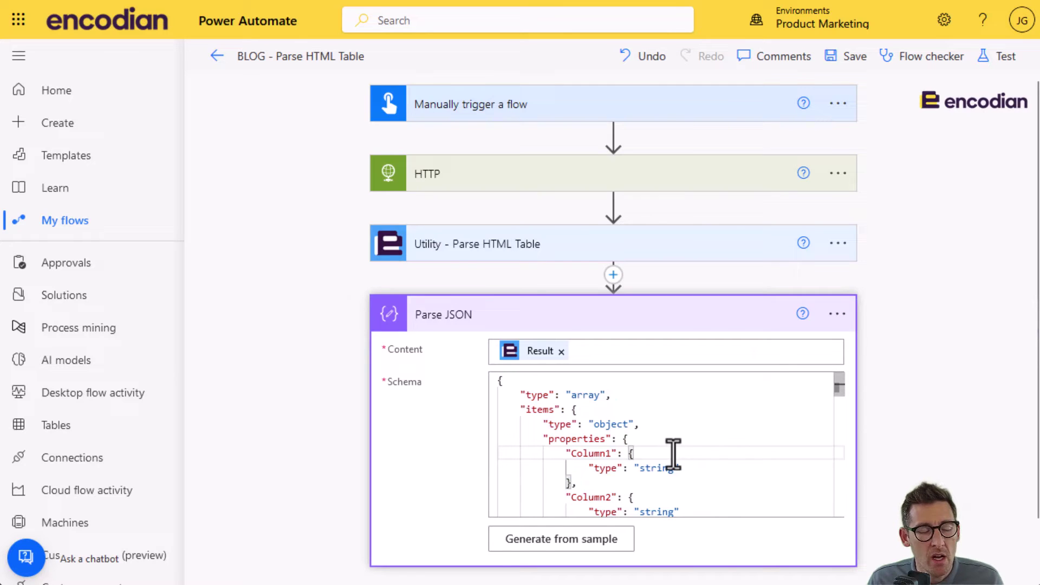
{"action": "key", "text": "ctrl+a"}
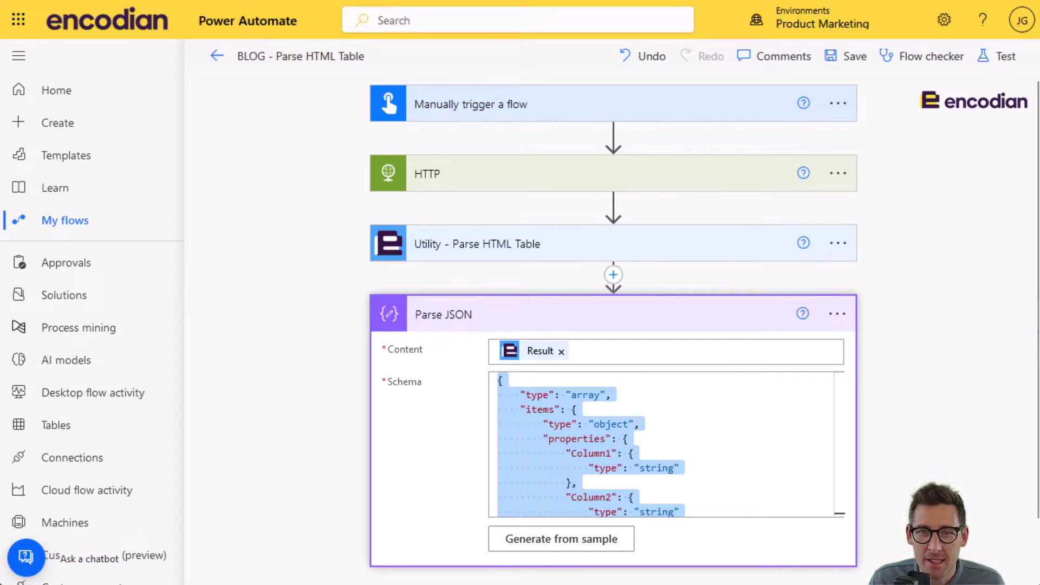
{"action": "key", "text": "alt+Tab"}
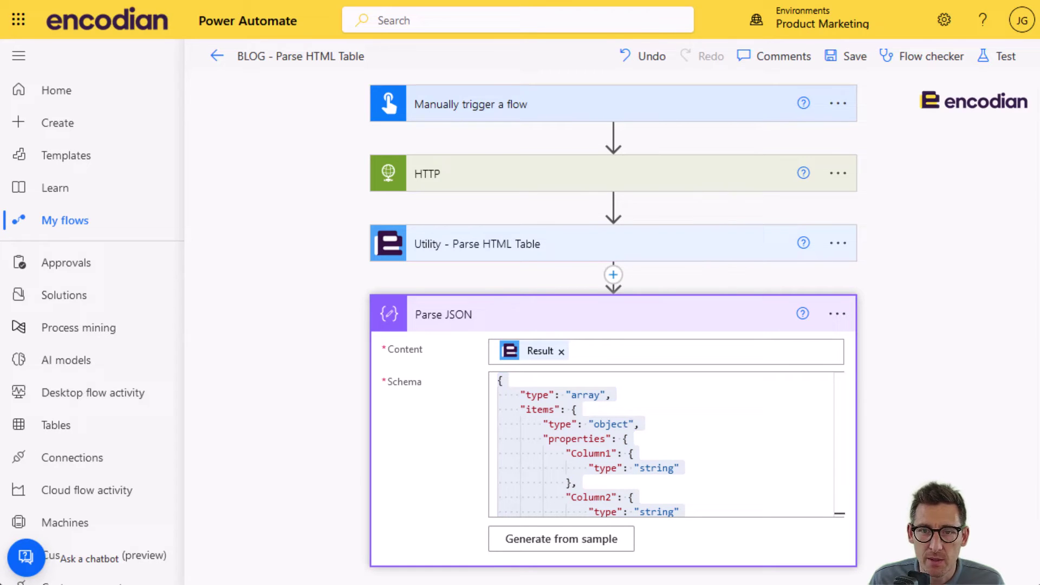
Delete the "required" field list from the schema in Notepad++.
{"action": "left_click_drag", "start_coordinate": [1039, 64], "coordinate": [629, 64]}
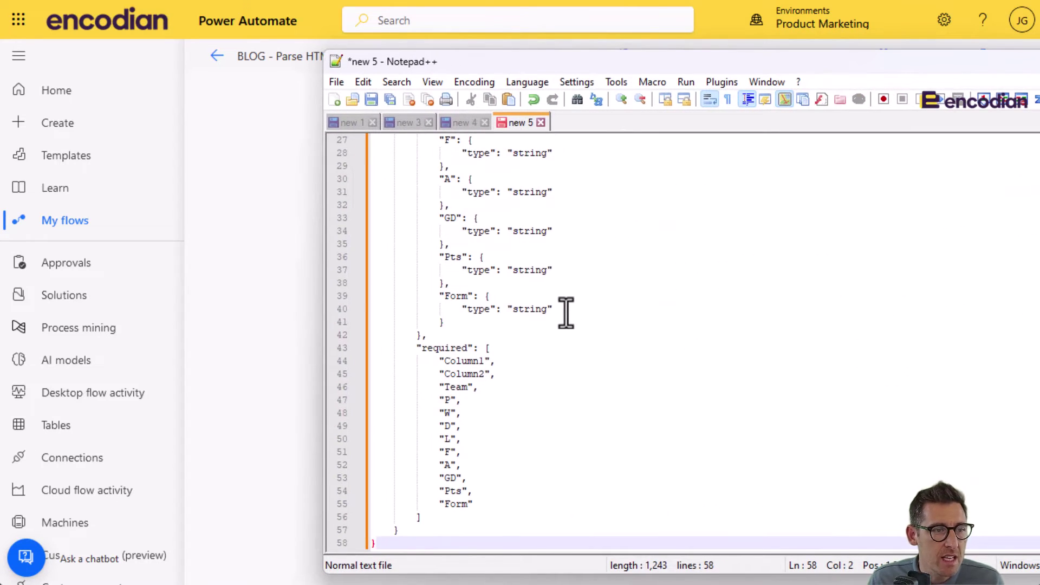
{"action": "scroll", "coordinate": [566, 313], "scroll_direction": "up", "scroll_amount": 9}
{"action": "scroll", "coordinate": [563, 317], "scroll_direction": "down", "scroll_amount": 9}
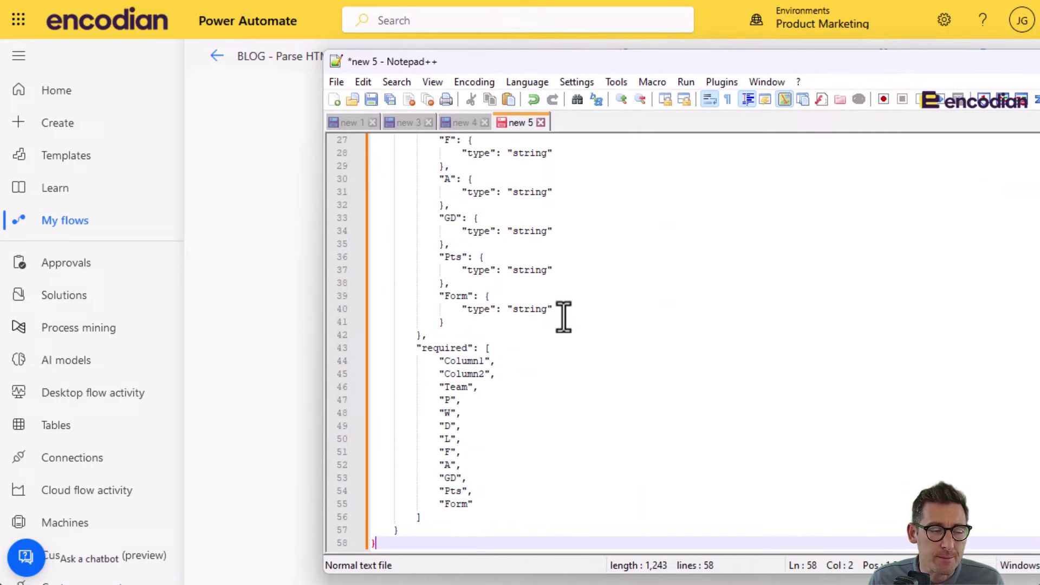
{"action": "left_click_drag", "start_coordinate": [423, 335], "coordinate": [450, 517]}
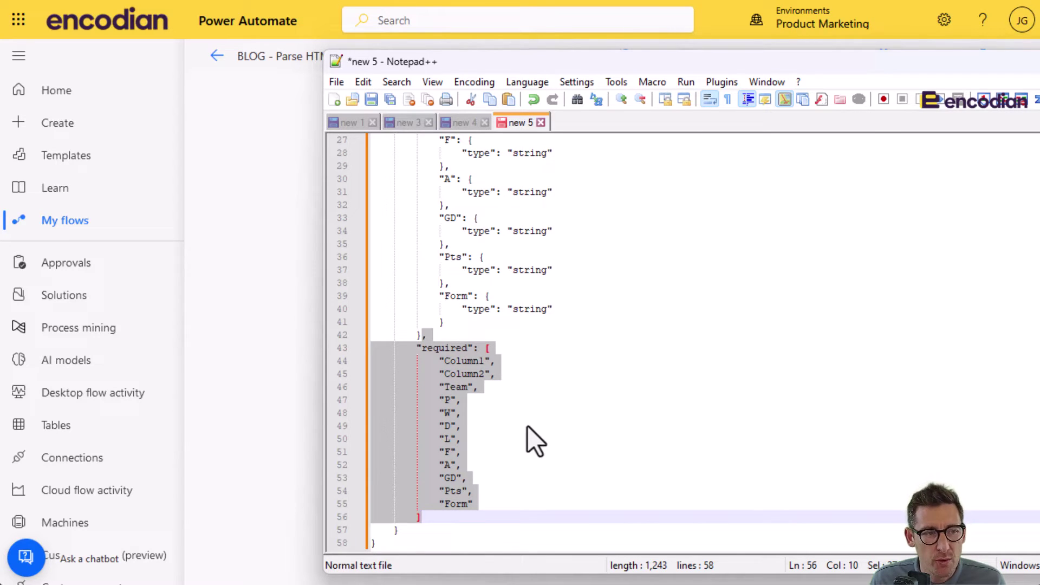
{"action": "key", "text": "Delete"}
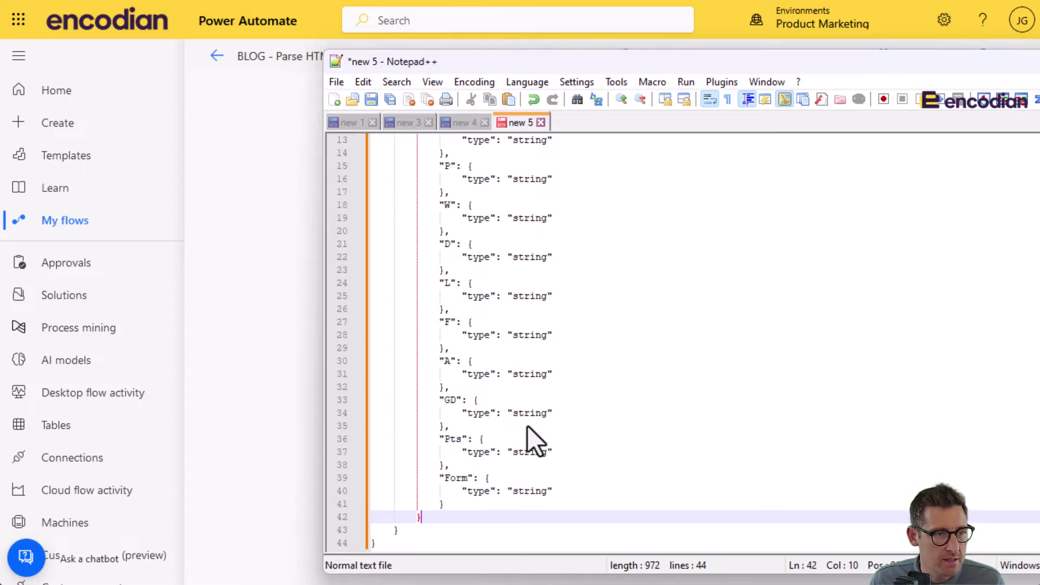
Review Column1's string type entries, then move Notepad++ aside to reveal the flow.
{"action": "scroll", "coordinate": [553, 434], "scroll_direction": "up", "scroll_amount": 4}
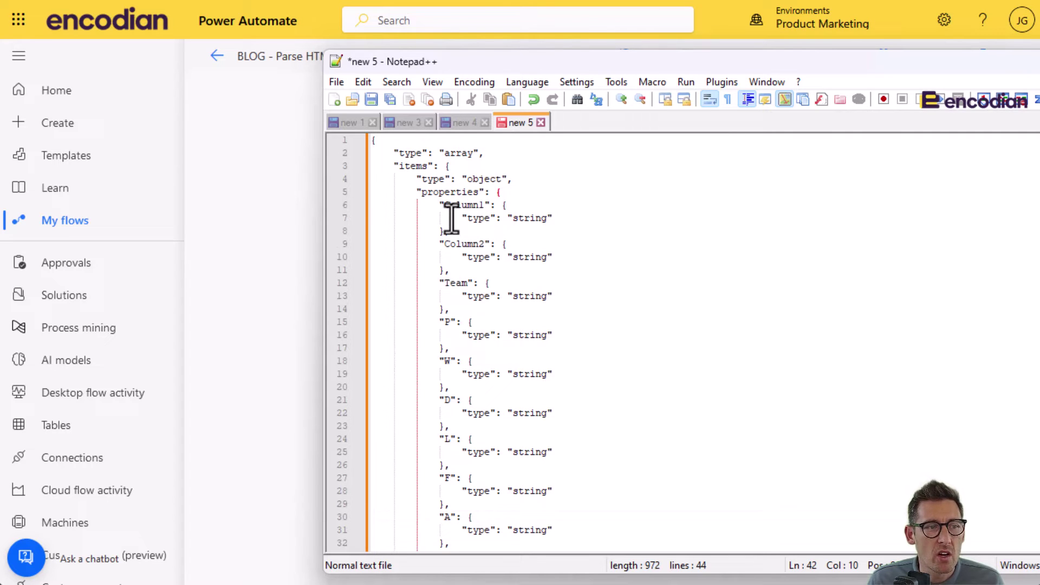
{"action": "left_click_drag", "start_coordinate": [452, 216], "coordinate": [582, 225]}
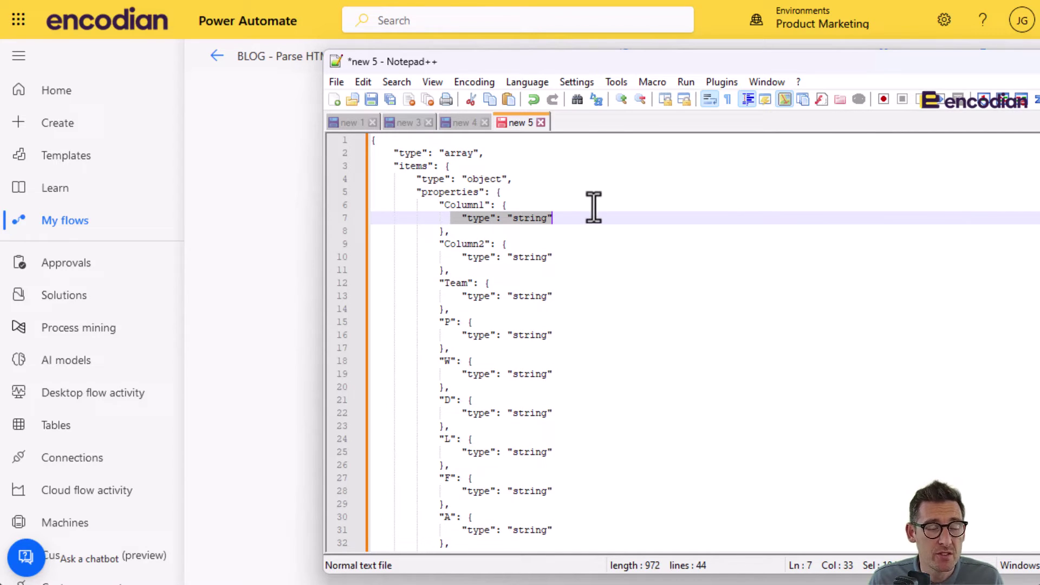
{"action": "left_click", "coordinate": [498, 228]}
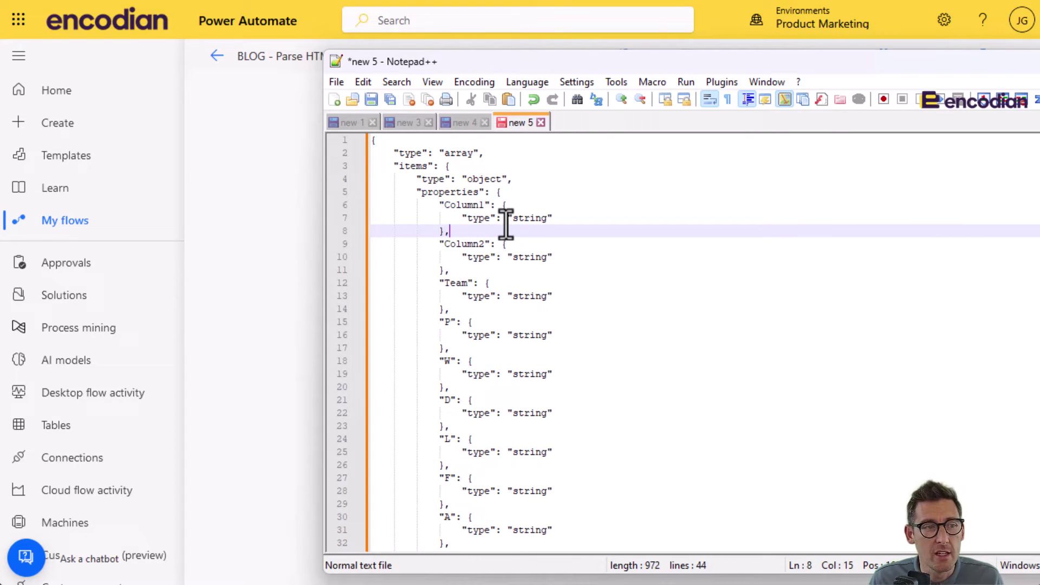
{"action": "left_click_drag", "start_coordinate": [507, 218], "coordinate": [575, 219]}
{"action": "left_click", "coordinate": [504, 244]}
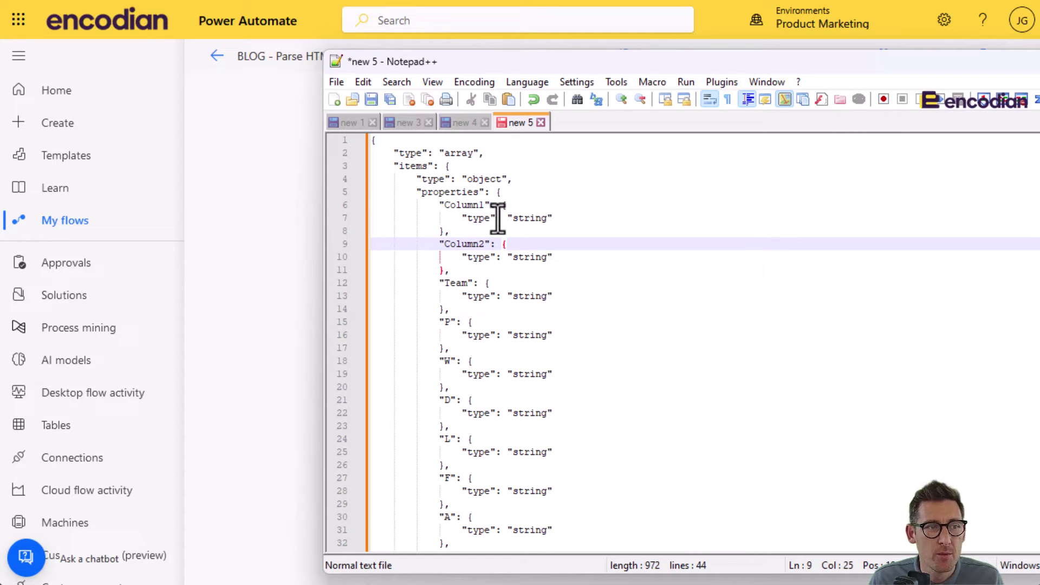
{"action": "left_click_drag", "start_coordinate": [513, 218], "coordinate": [546, 219]}
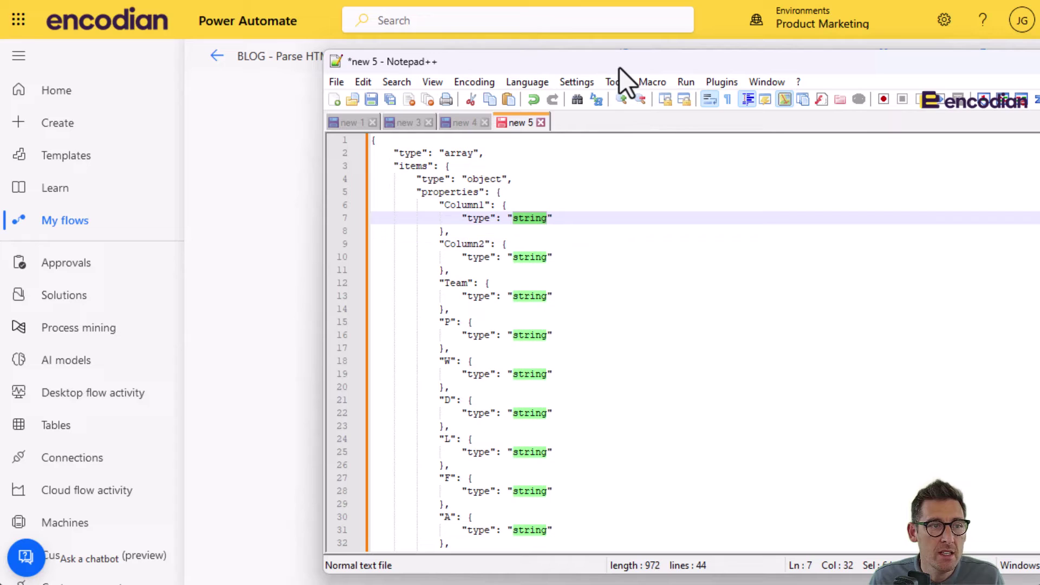
{"action": "left_click_drag", "start_coordinate": [617, 67], "coordinate": [1039, 71]}
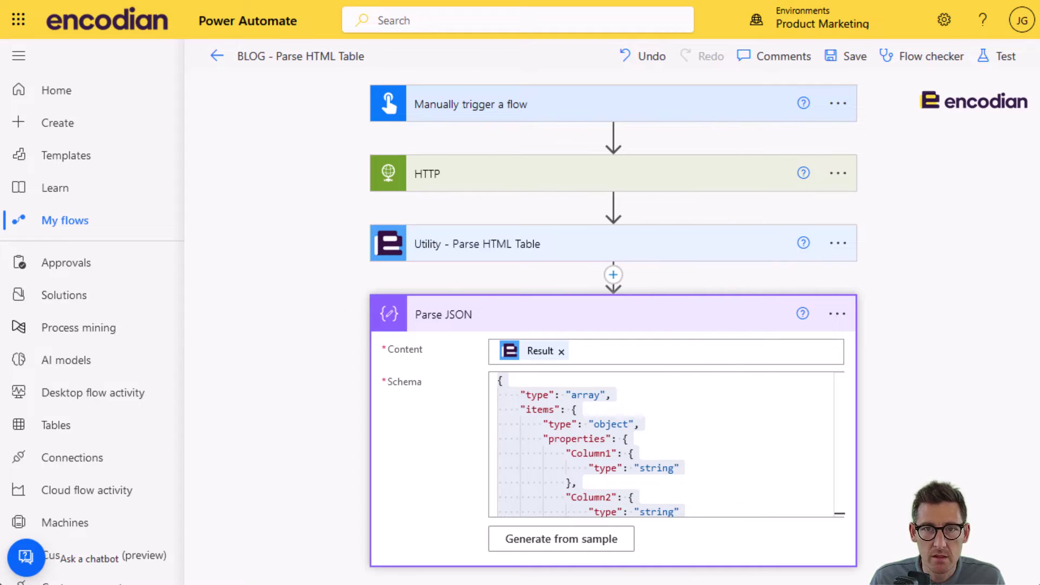
In Notepad++, change the Column1 and Column2 types in the schema to string or null.
{"action": "left_click_drag", "start_coordinate": [1039, 71], "coordinate": [607, 34]}
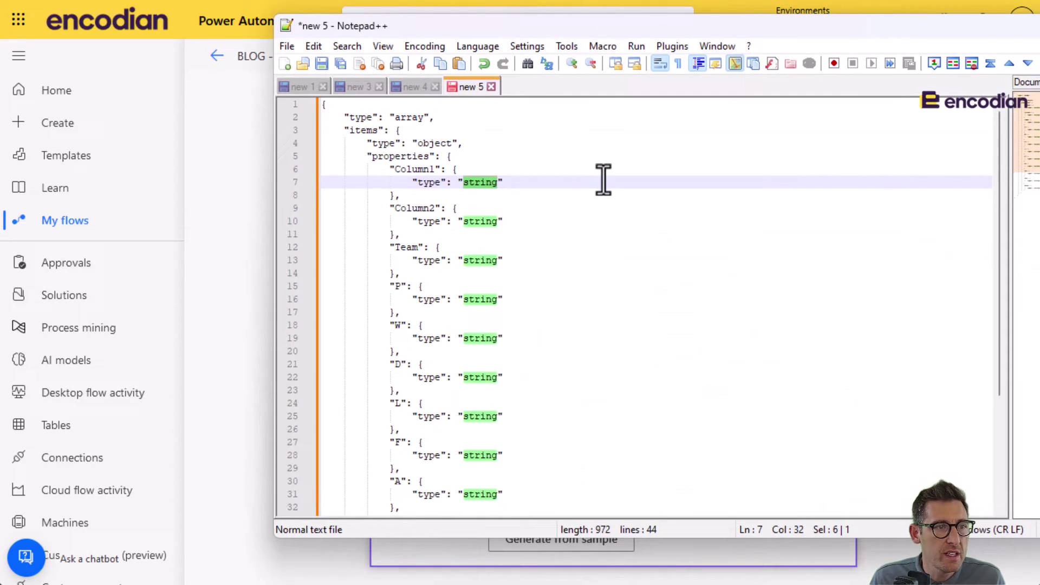
{"action": "left_click", "coordinate": [603, 182]}
{"action": "left_click_drag", "start_coordinate": [413, 182], "coordinate": [550, 188]}
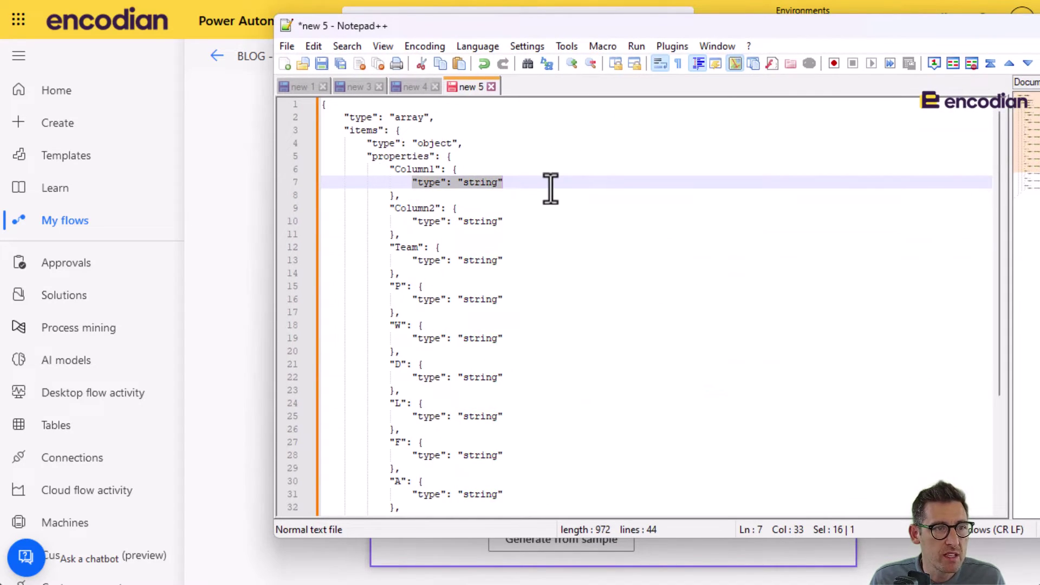
{"action": "type", "text": "[\"string\", \"null\"]"}
{"action": "key", "text": "ctrl+z"}
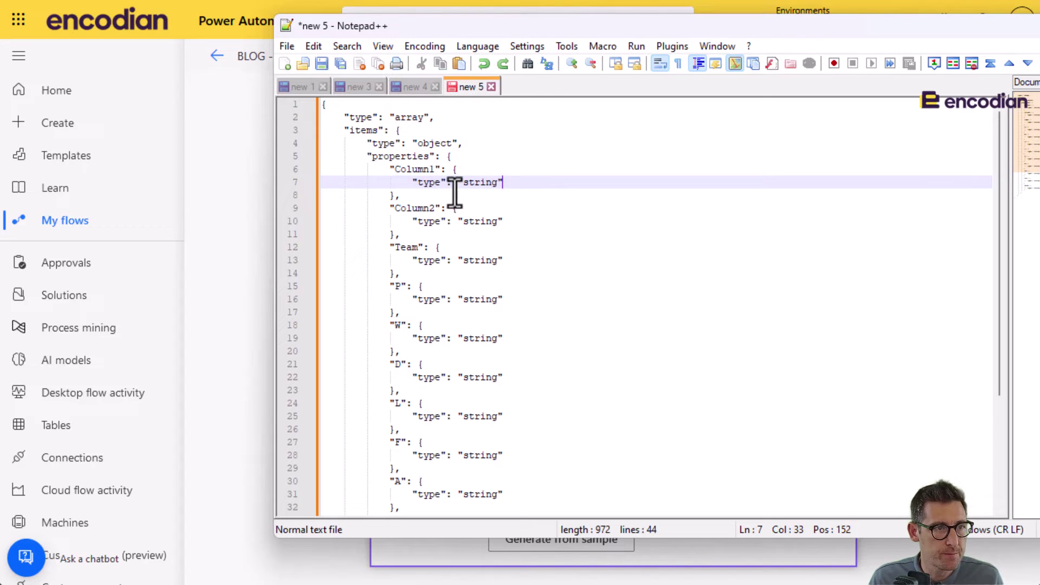
{"action": "left_click_drag", "start_coordinate": [457, 182], "coordinate": [503, 183]}
{"action": "type", "text": "[\"string\", \"null\"]"}
{"action": "left_click", "coordinate": [469, 244]}
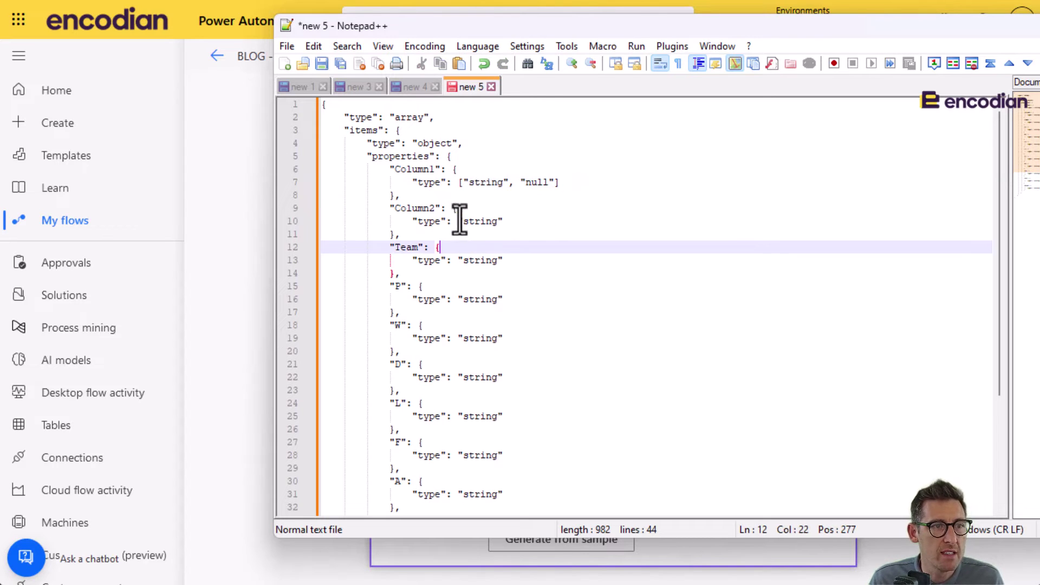
{"action": "left_click", "coordinate": [455, 222]}
{"action": "left_click_drag", "start_coordinate": [455, 222], "coordinate": [560, 222]}
{"action": "type", "text": "[\"string\", \"null\"]"}
Make the Team, P, W and D properties accept string or null.
{"action": "left_click_drag", "start_coordinate": [458, 261], "coordinate": [534, 261]}
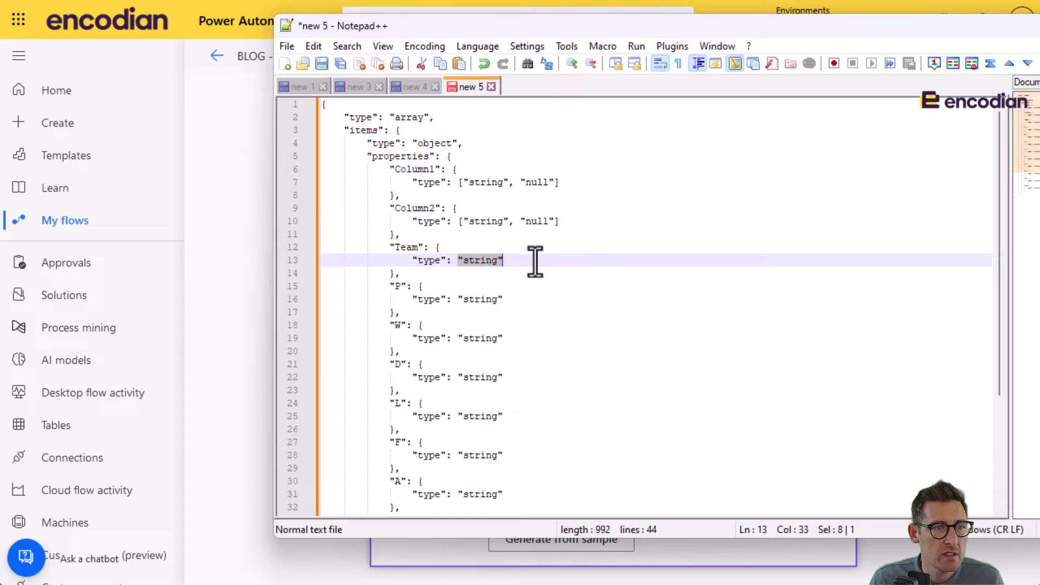
{"action": "type", "text": "[\"string\", \"null\"]"}
{"action": "left_click_drag", "start_coordinate": [458, 299], "coordinate": [524, 301]}
{"action": "type", "text": "[\"string\", \"null\"]"}
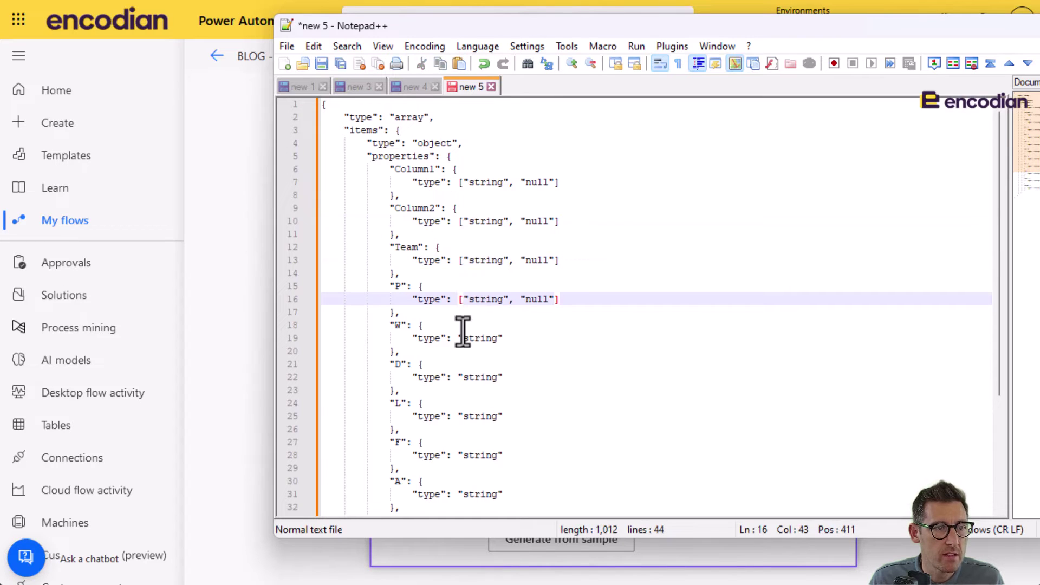
{"action": "left_click", "coordinate": [455, 340]}
{"action": "left_click_drag", "start_coordinate": [458, 338], "coordinate": [536, 339]}
{"action": "type", "text": "[\"string\", \"null\"]"}
{"action": "left_click_drag", "start_coordinate": [458, 377], "coordinate": [525, 379]}
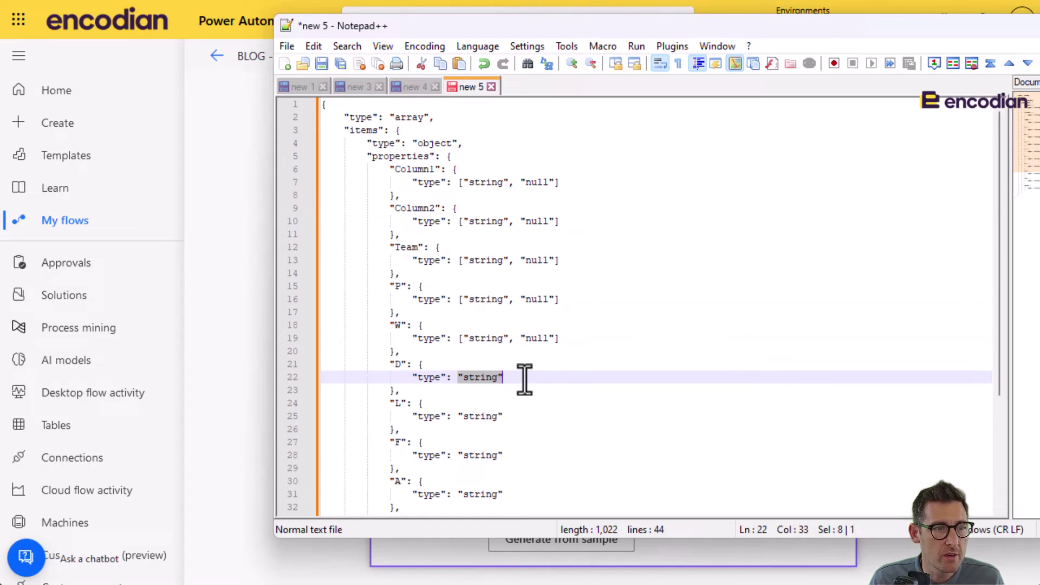
{"action": "type", "text": "[\"string\", \"null\"]"}
{"action": "scroll", "coordinate": [540, 390], "scroll_direction": "down", "scroll_amount": 1}
{"action": "scroll", "coordinate": [541, 390], "scroll_direction": "down", "scroll_amount": 1}
Make the L, F, A, GD, Pts and Form properties accept string or null.
{"action": "left_click_drag", "start_coordinate": [458, 338], "coordinate": [515, 340]}
{"action": "type", "text": "[\"string\", \"null\"]"}
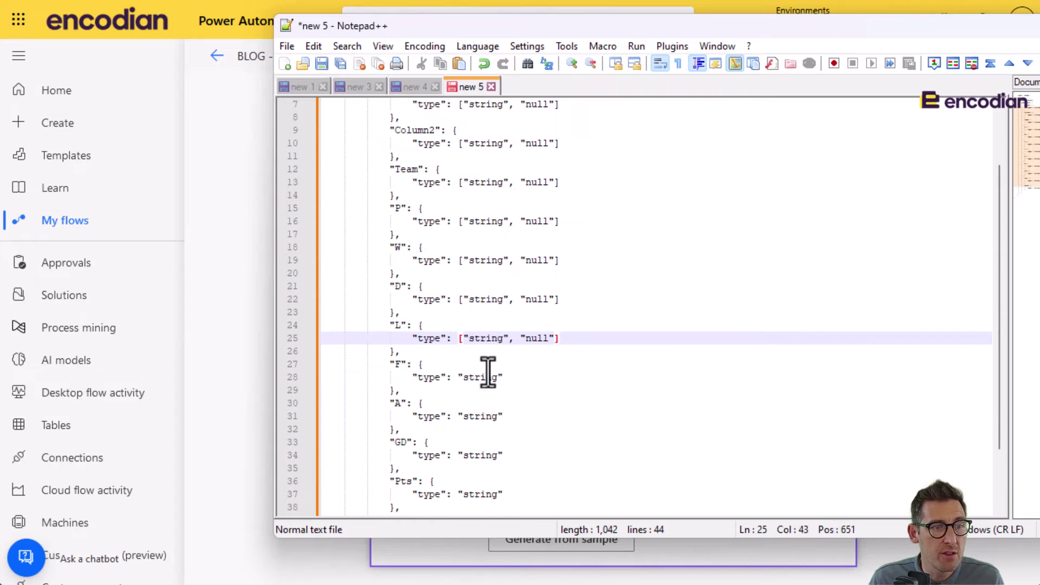
{"action": "left_click_drag", "start_coordinate": [458, 377], "coordinate": [529, 379]}
{"action": "type", "text": "[\"string\", \"null\"]"}
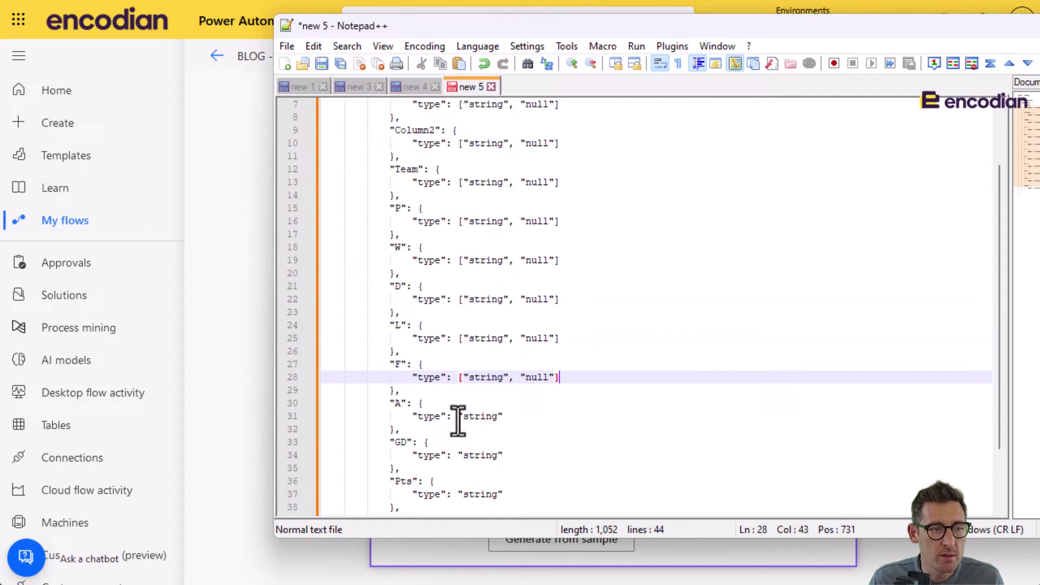
{"action": "left_click_drag", "start_coordinate": [458, 417], "coordinate": [538, 418]}
{"action": "type", "text": "[\"string\", \"null\"]"}
{"action": "left_click_drag", "start_coordinate": [458, 455], "coordinate": [529, 456]}
{"action": "type", "text": "[\"string\", \"null\"]"}
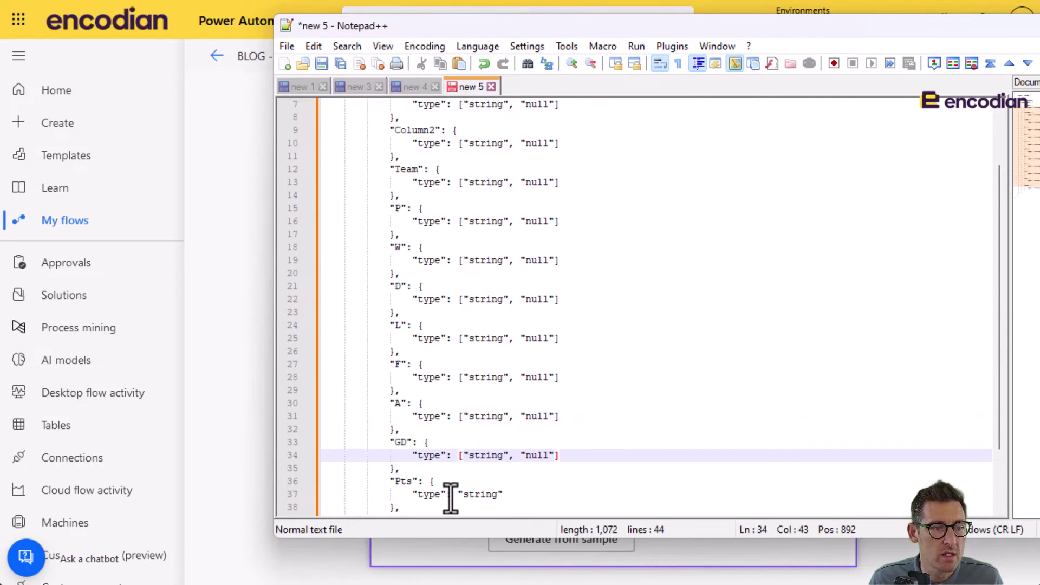
{"action": "left_click_drag", "start_coordinate": [458, 494], "coordinate": [503, 495]}
{"action": "type", "text": "[\"string\", \"null\"]"}
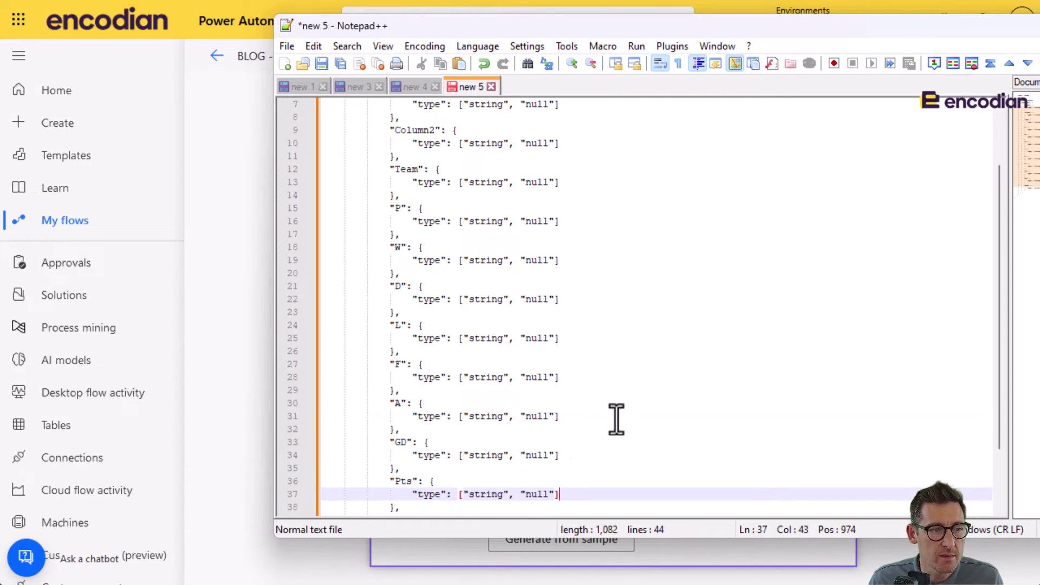
{"action": "scroll", "coordinate": [616, 417], "scroll_direction": "down", "scroll_amount": 2}
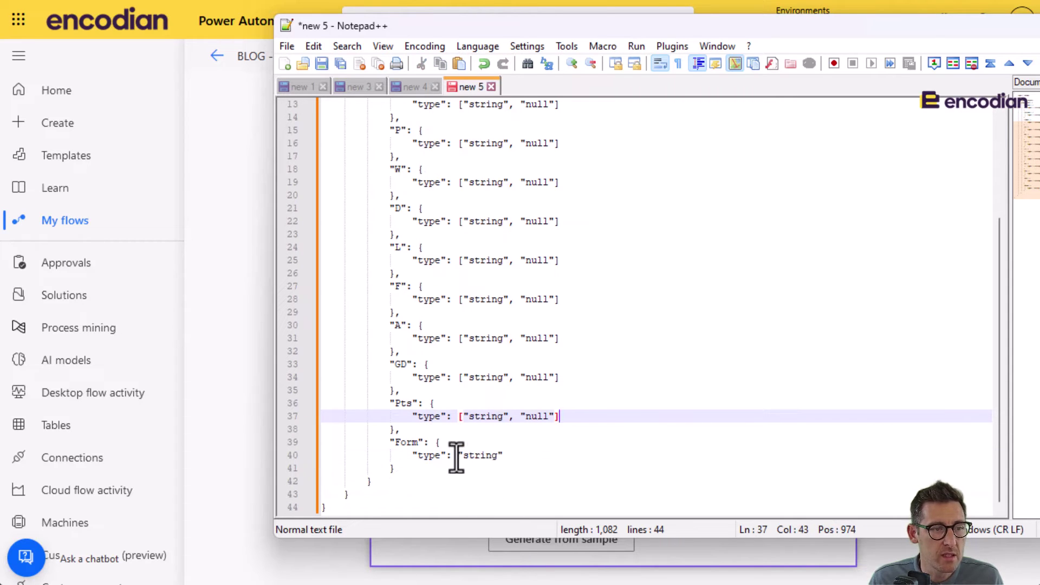
{"action": "left_click_drag", "start_coordinate": [458, 454], "coordinate": [534, 456]}
{"action": "type", "text": "[\"string\", \"null\"]"}
{"action": "scroll", "coordinate": [562, 465], "scroll_direction": "up", "scroll_amount": 4}
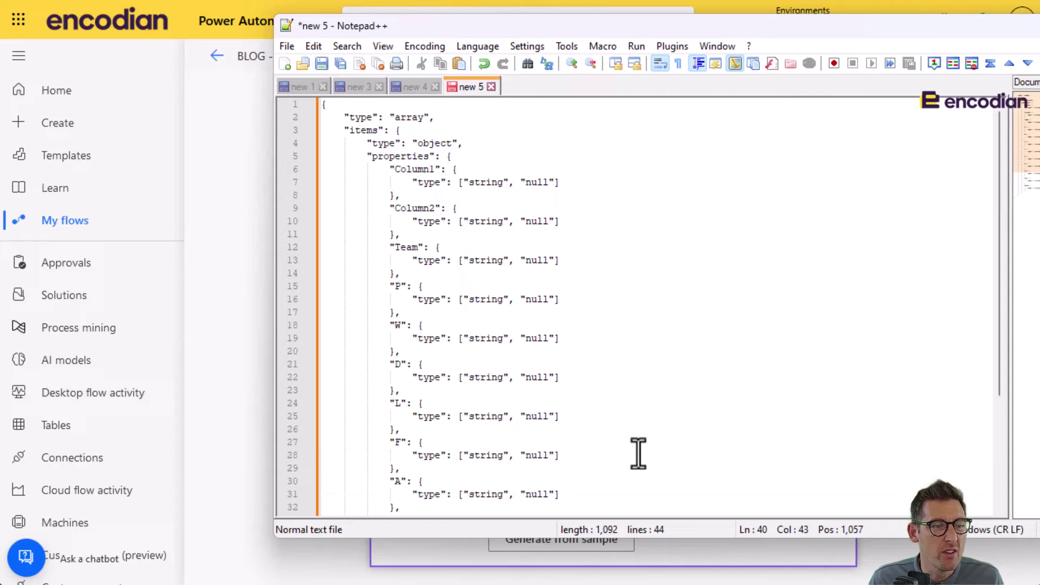
Replace the Parse JSON schema in the flow with the edited Notepad++ schema.
{"action": "left_click", "coordinate": [620, 237]}
{"action": "key", "text": "ctrl+a"}
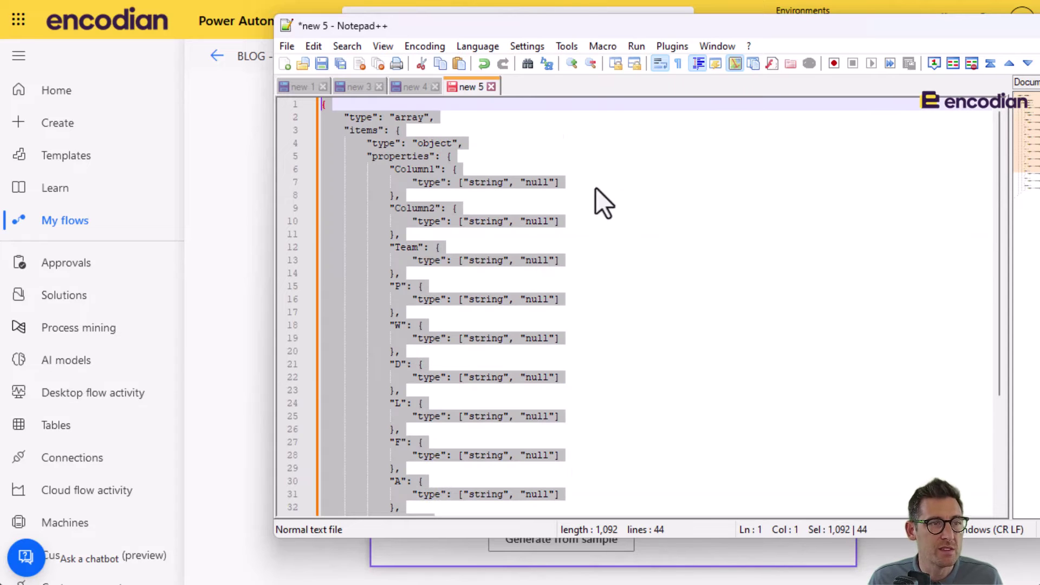
{"action": "key", "text": "alt+Tab"}
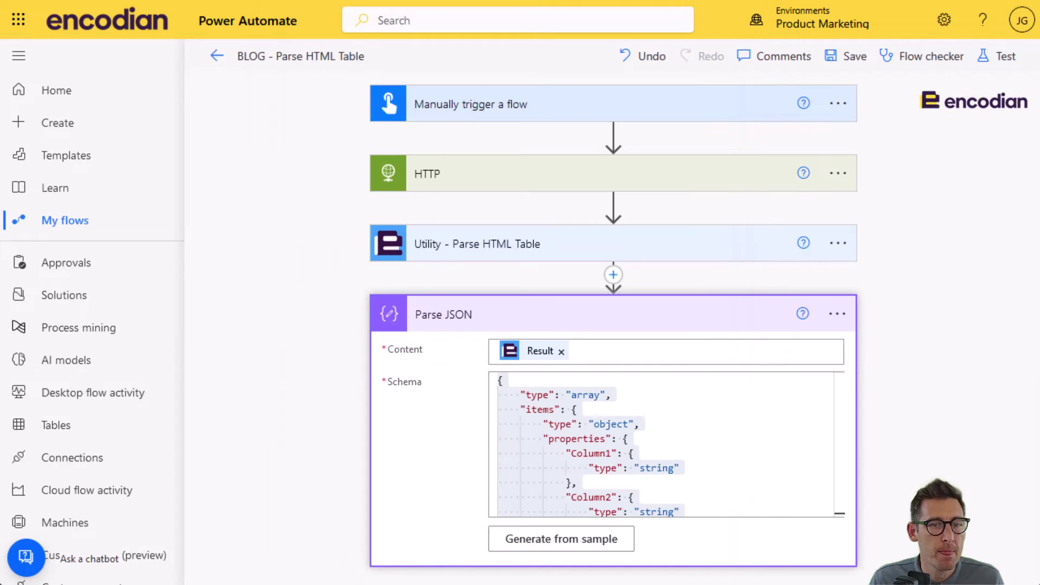
{"action": "left_click", "coordinate": [643, 437]}
{"action": "key", "text": "ctrl+a"}
{"action": "key", "text": "ctrl+v"}
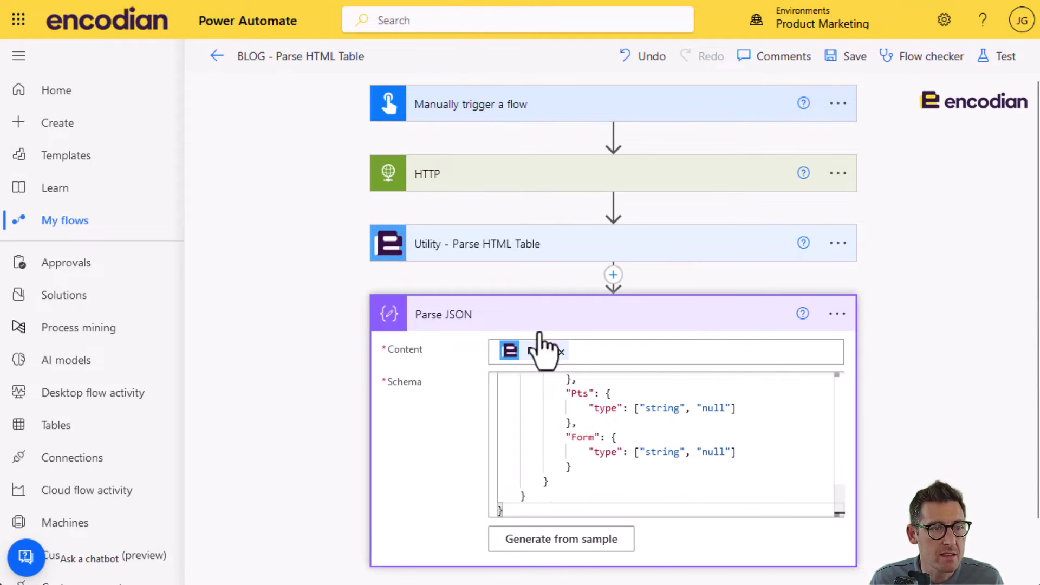
Collapse Parse JSON and add a SharePoint Create item action after it.
{"action": "left_click", "coordinate": [538, 325]}
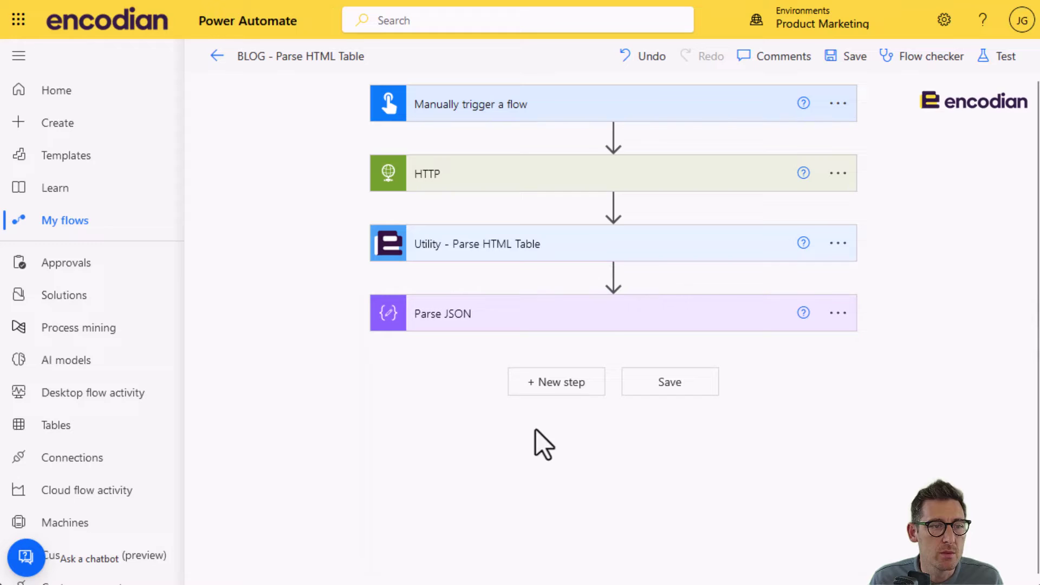
{"action": "left_click", "coordinate": [536, 382]}
{"action": "type", "text": "create tiem"}
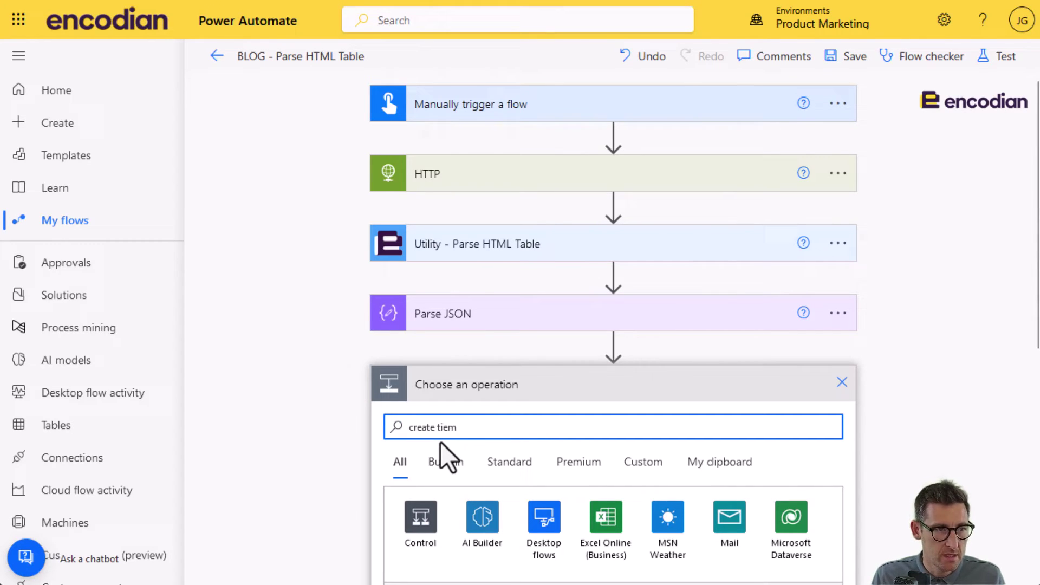
{"action": "key", "text": "BackSpace"}
{"action": "key", "text": "BackSpace"}
{"action": "key", "text": "BackSpace"}
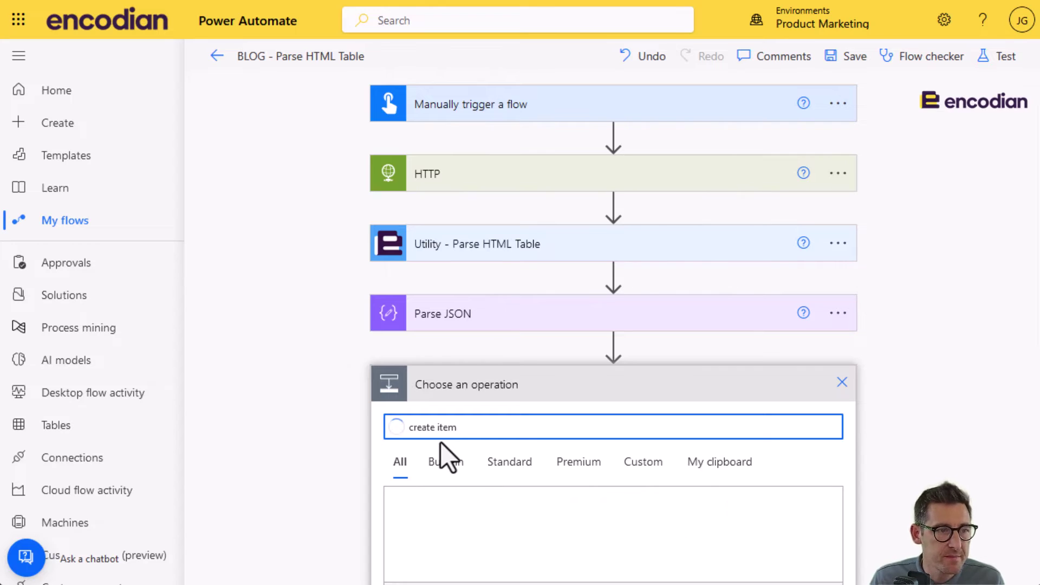
{"action": "scroll", "coordinate": [530, 509], "scroll_direction": "down", "scroll_amount": 3}
{"action": "left_click", "coordinate": [537, 490]}
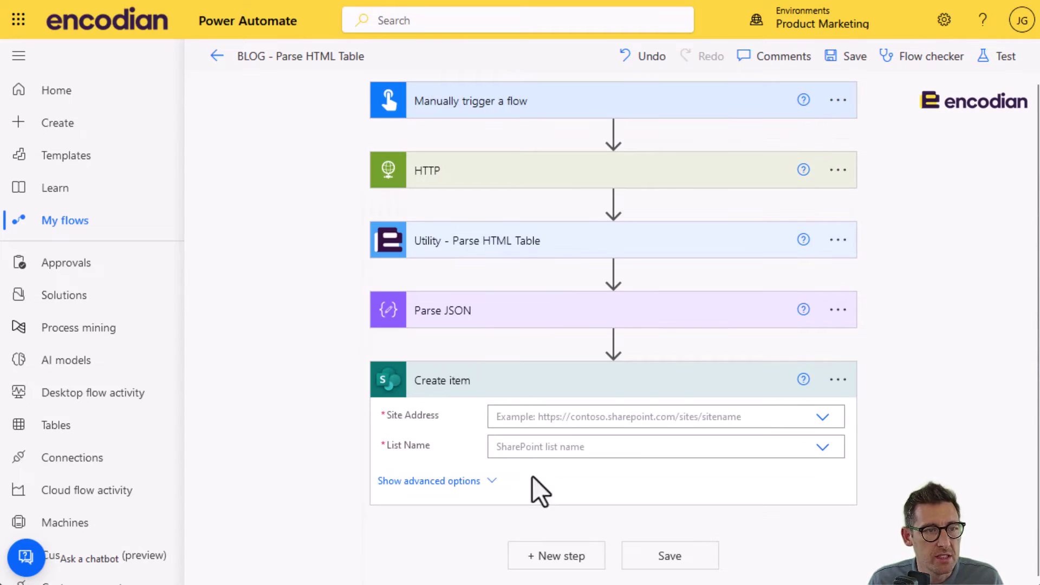
Target the Encodian Demonstration site and its Demo - Premier League Table list.
{"action": "left_click", "coordinate": [823, 418]}
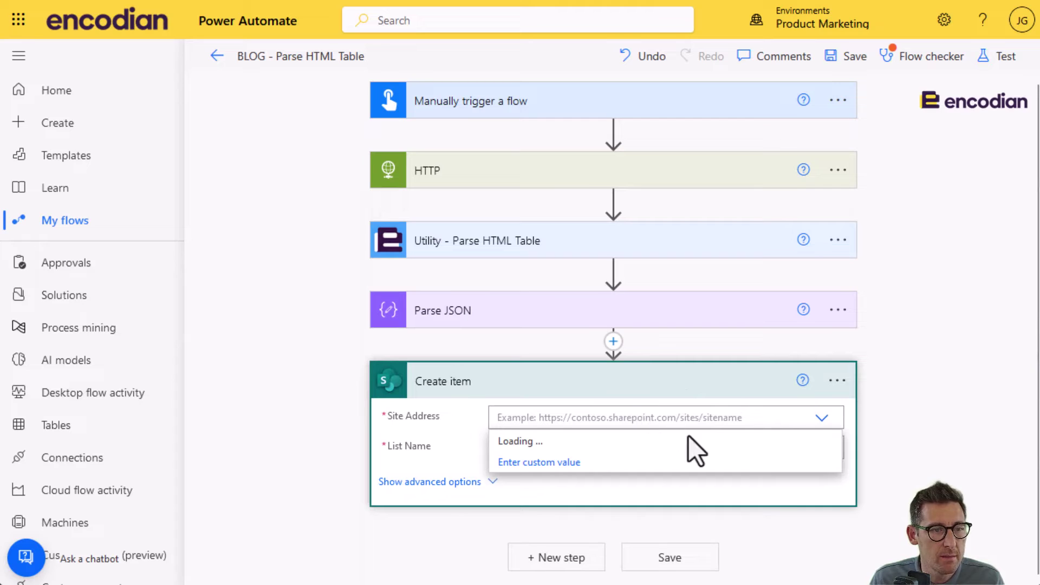
{"action": "left_click", "coordinate": [697, 502]}
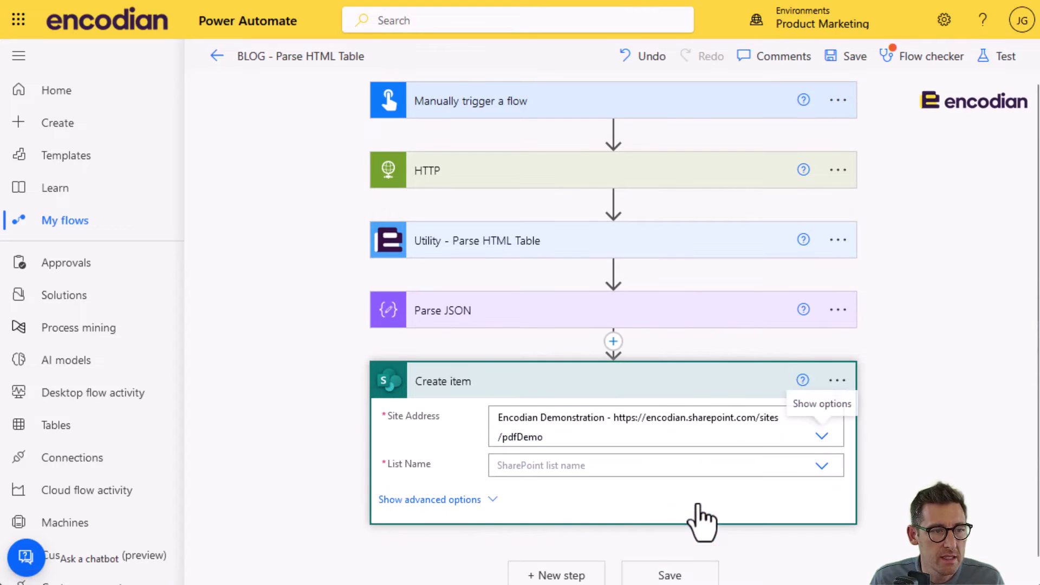
{"action": "left_click", "coordinate": [543, 465]}
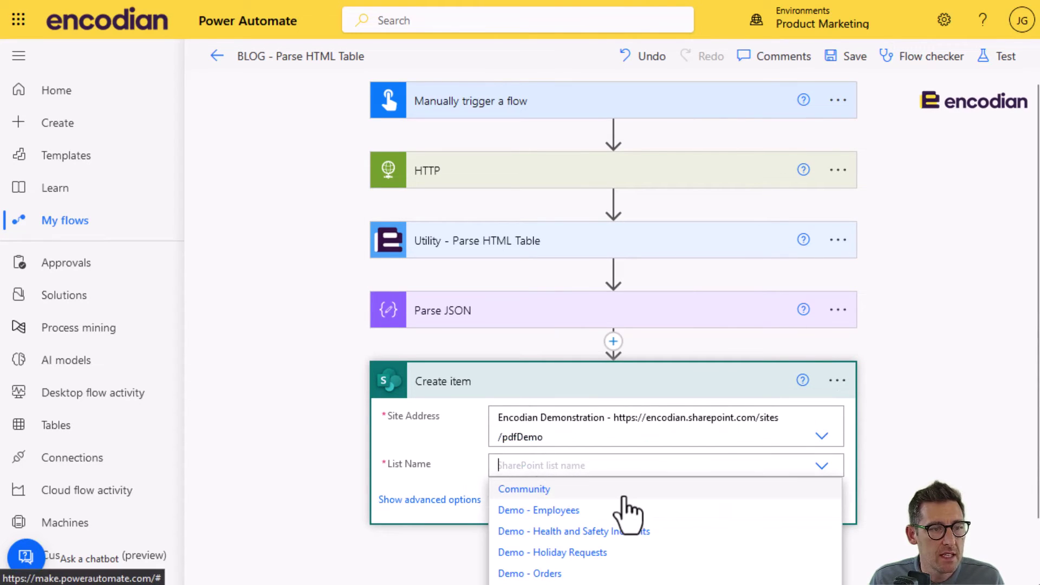
{"action": "scroll", "coordinate": [652, 542], "scroll_direction": "down", "scroll_amount": 1}
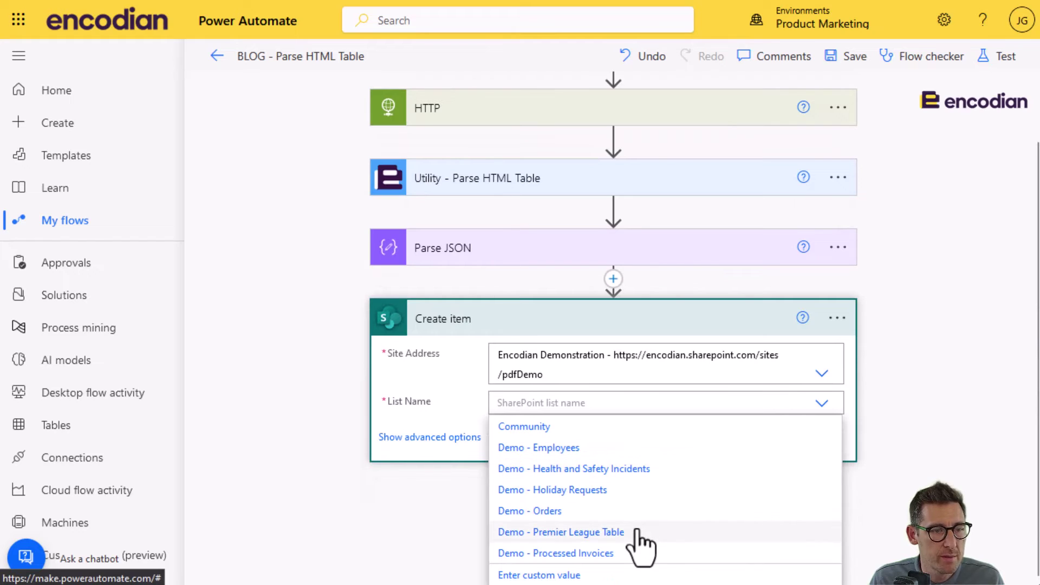
{"action": "left_click", "coordinate": [637, 532]}
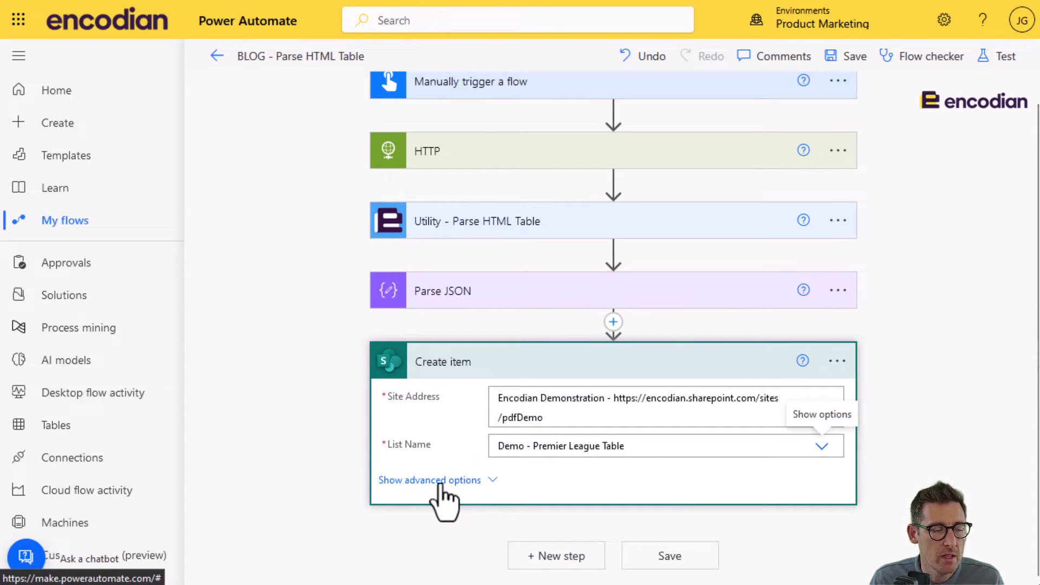
{"action": "scroll", "coordinate": [442, 501], "scroll_direction": "down", "scroll_amount": 3}
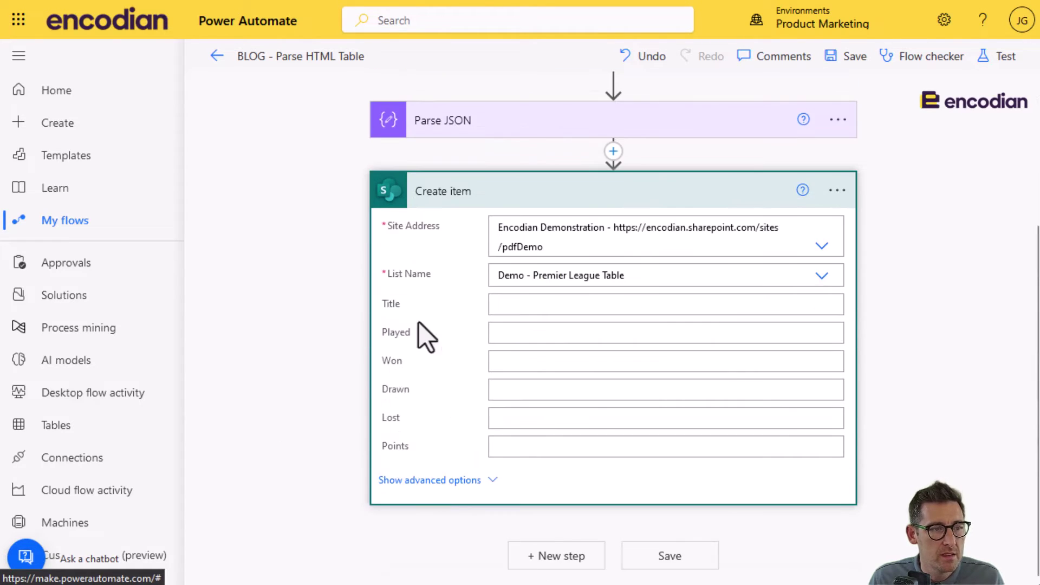
Browse the Title field's dynamic content, which offers only Parse HTML Table outputs, then try Expression.
{"action": "left_click", "coordinate": [521, 307]}
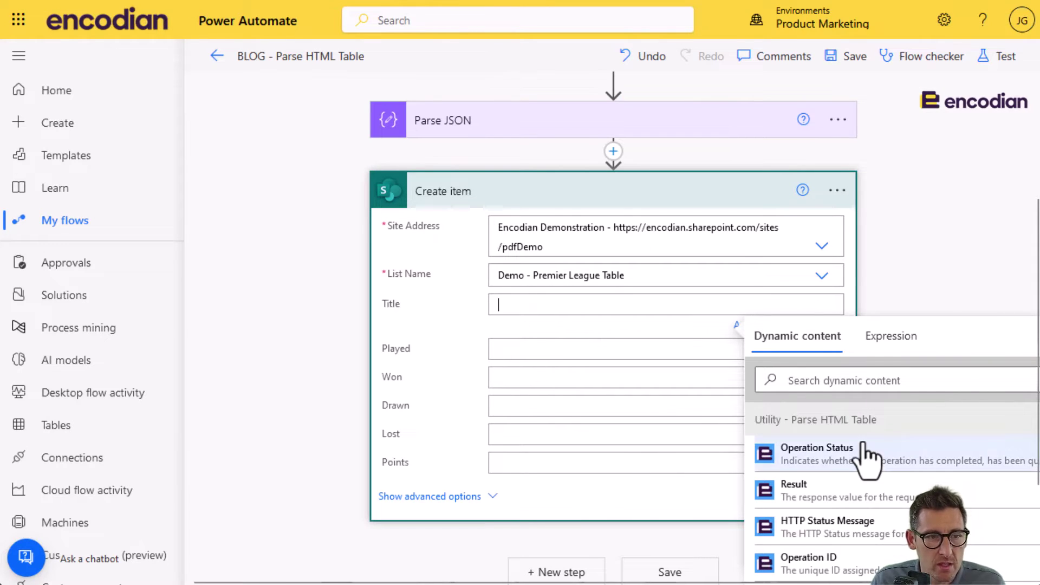
{"action": "scroll", "coordinate": [883, 515], "scroll_direction": "down", "scroll_amount": 5}
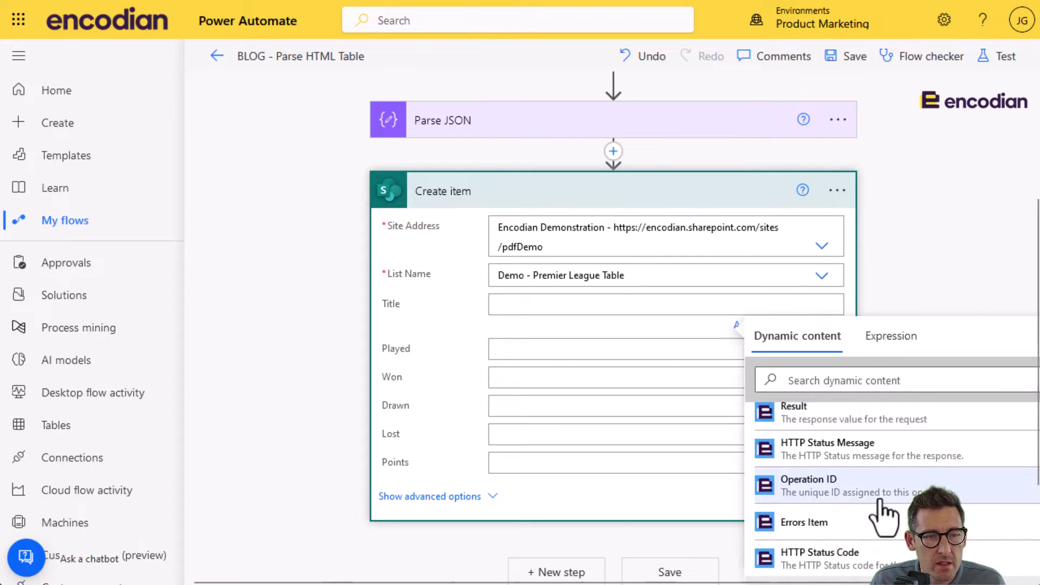
{"action": "scroll", "coordinate": [882, 514], "scroll_direction": "up", "scroll_amount": 5}
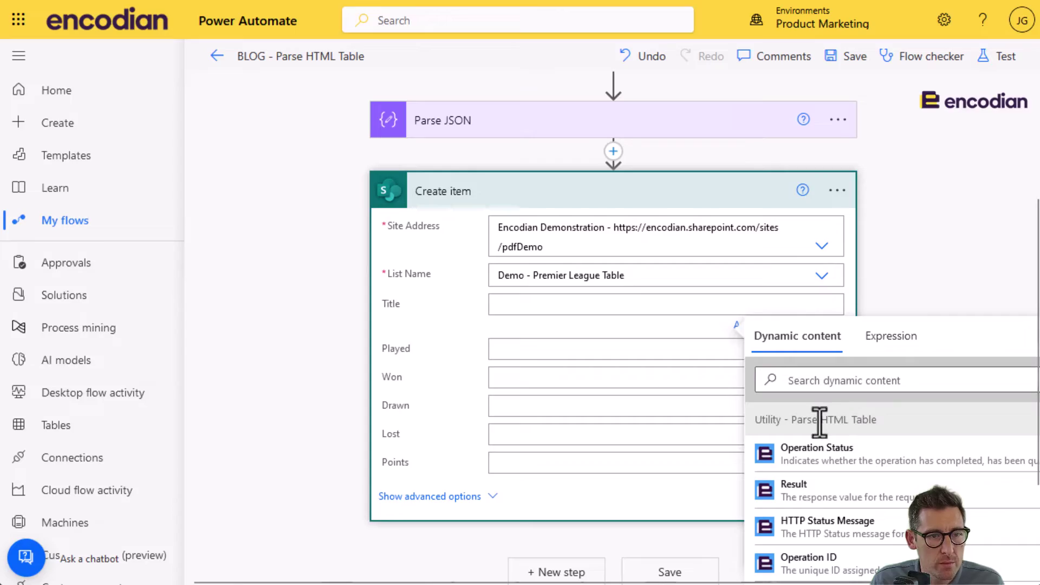
{"action": "left_click", "coordinate": [891, 336]}
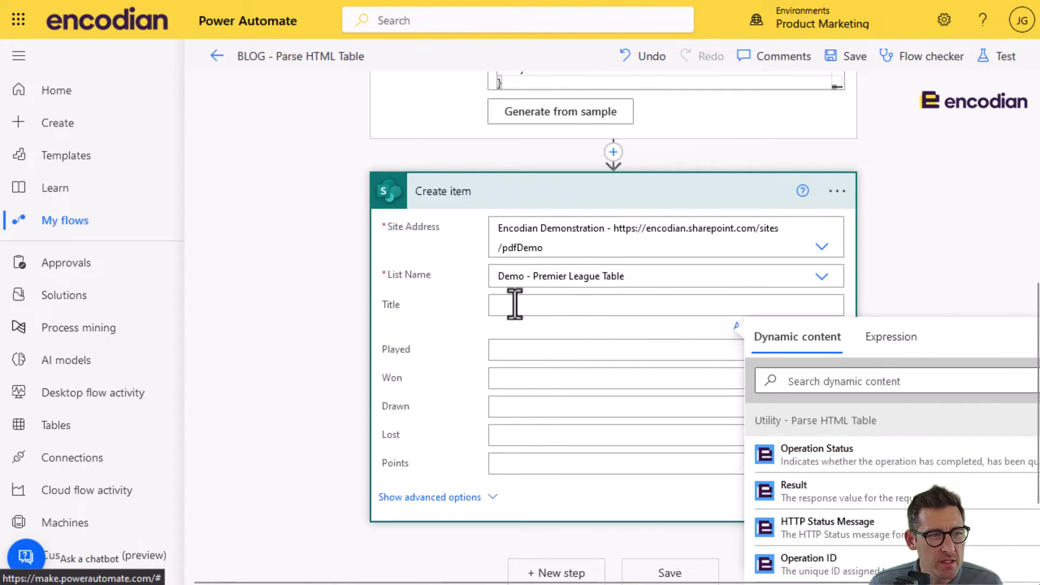
Paste the plain-string schema from Notepad++ into Parse JSON and reopen Title's dynamic content.
{"action": "scroll", "coordinate": [515, 302], "scroll_direction": "up", "scroll_amount": 2}
{"action": "scroll", "coordinate": [627, 367], "scroll_direction": "up", "scroll_amount": 3}
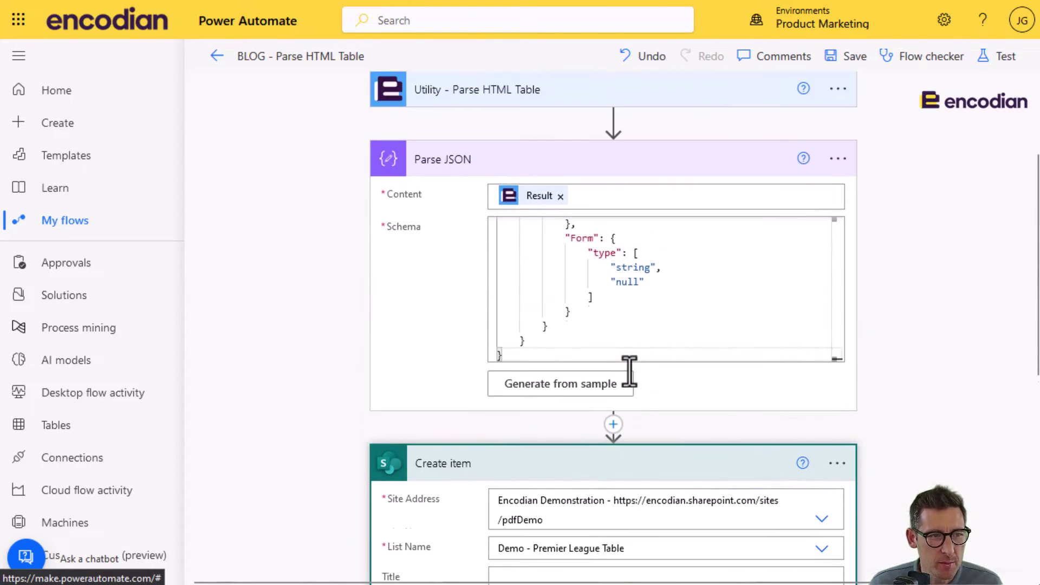
{"action": "scroll", "coordinate": [629, 371], "scroll_direction": "up", "scroll_amount": 1}
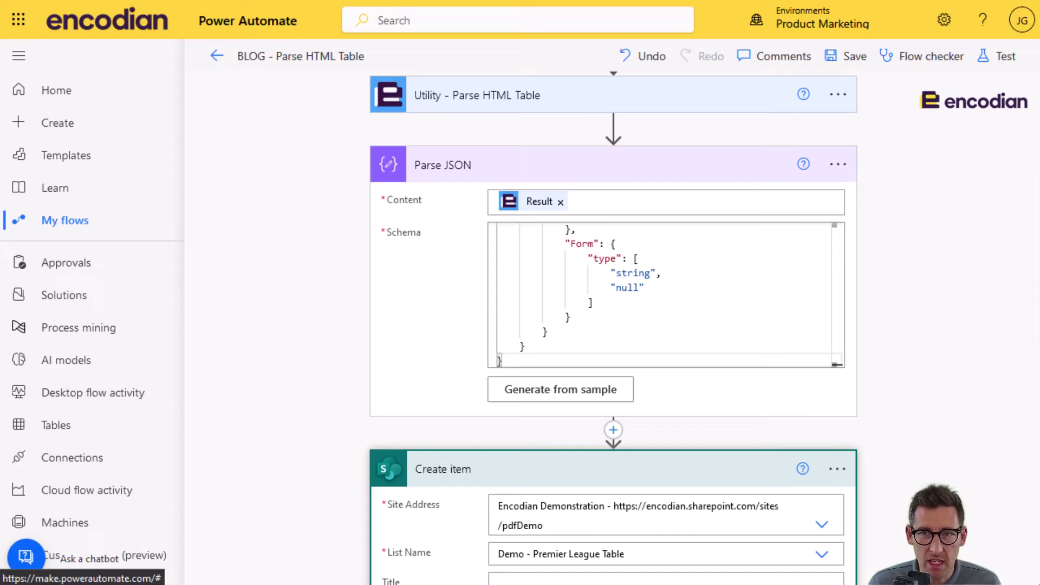
{"action": "key", "text": "alt+Tab"}
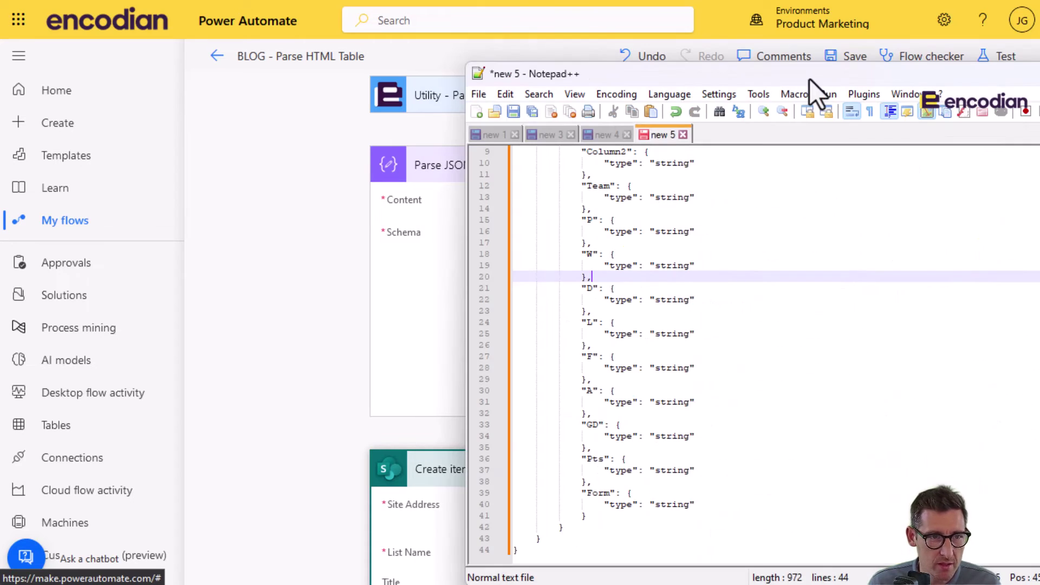
{"action": "scroll", "coordinate": [642, 322], "scroll_direction": "up", "scroll_amount": 3}
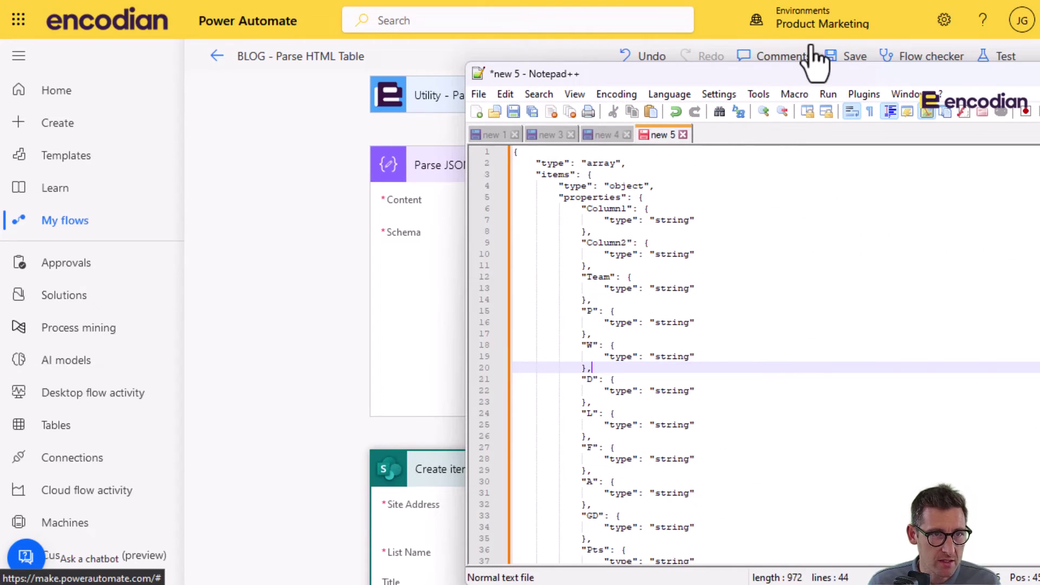
{"action": "key", "text": "alt+Tab"}
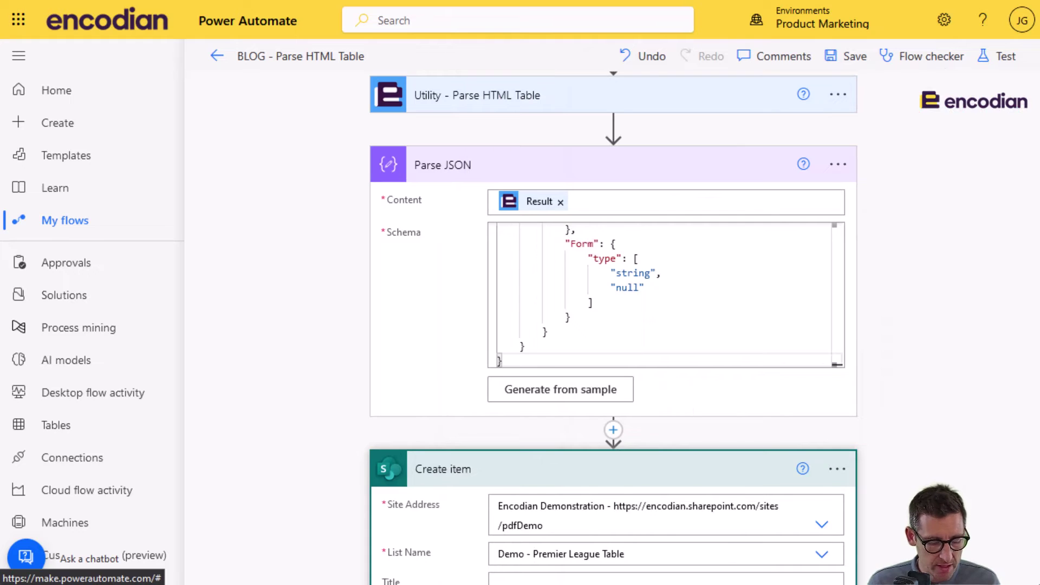
{"action": "left_click", "coordinate": [641, 294]}
{"action": "key", "text": "ctrl+a"}
{"action": "key", "text": "ctrl+v"}
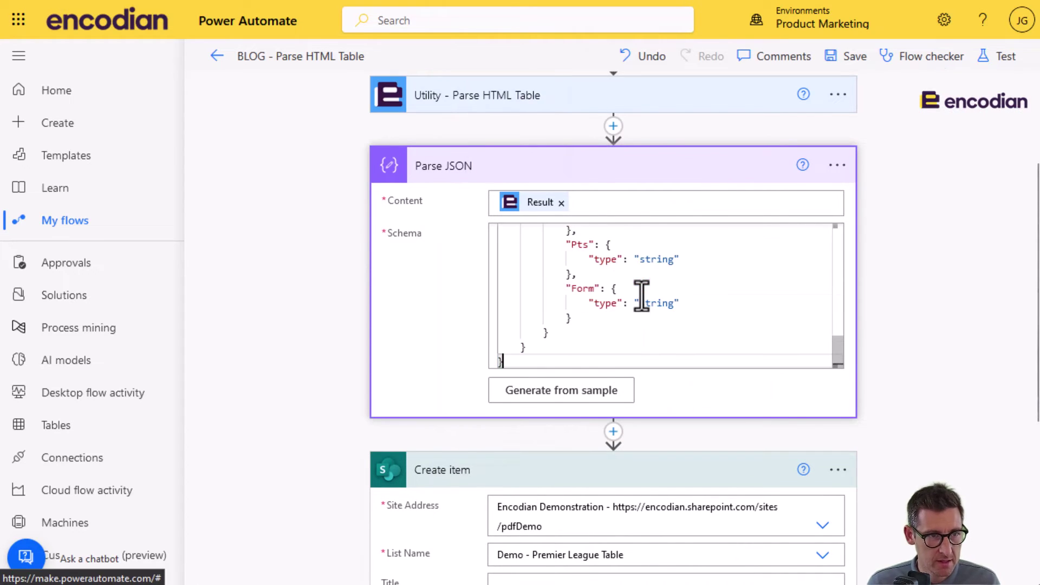
{"action": "scroll", "coordinate": [585, 428], "scroll_direction": "down", "scroll_amount": 5}
{"action": "left_click", "coordinate": [532, 316]}
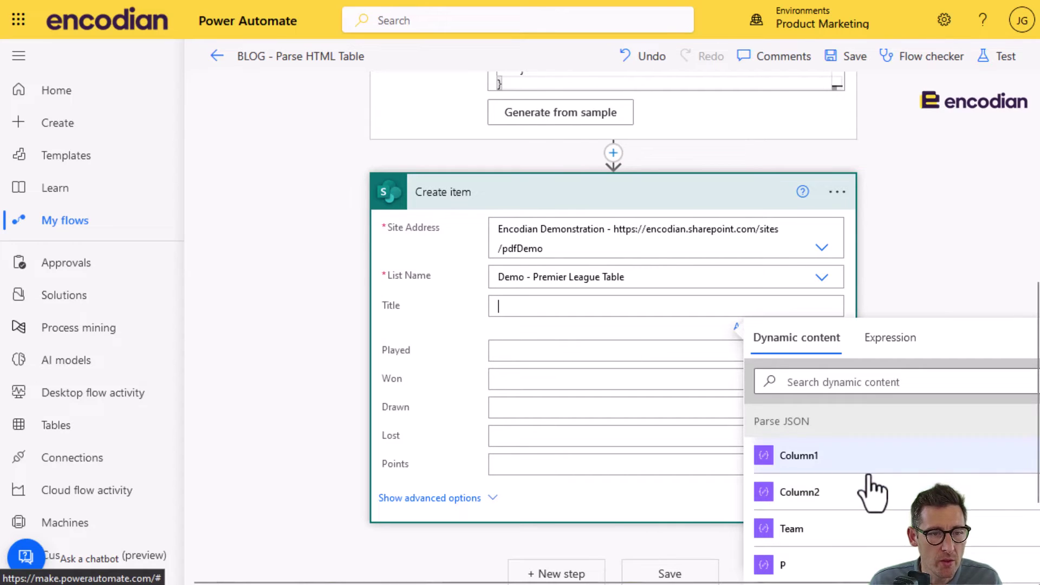
Map Title to each row's Team value, then try and discard an int() expression for Played.
{"action": "left_click", "coordinate": [866, 537]}
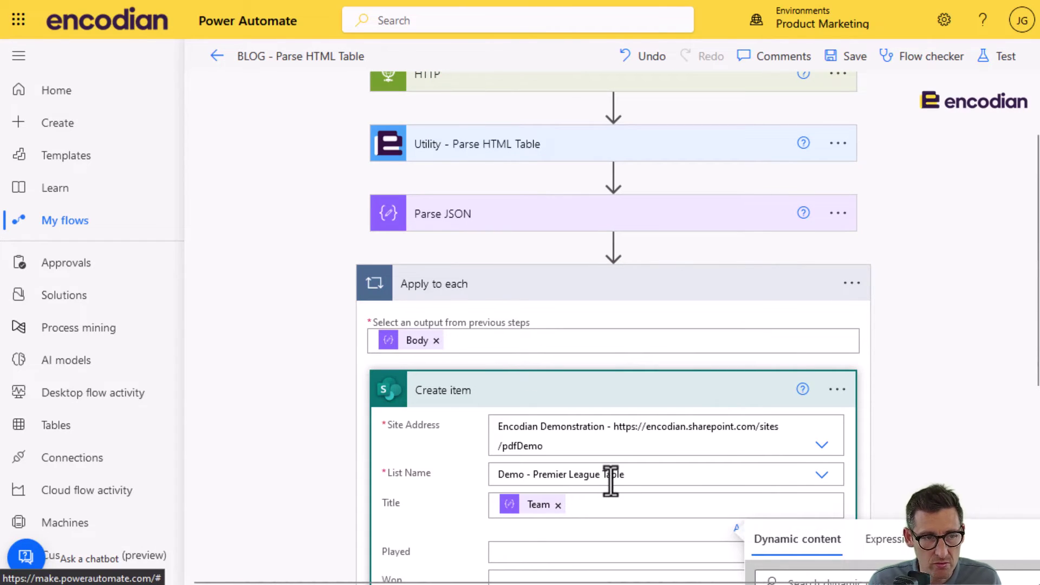
{"action": "scroll", "coordinate": [610, 481], "scroll_direction": "down", "scroll_amount": 3}
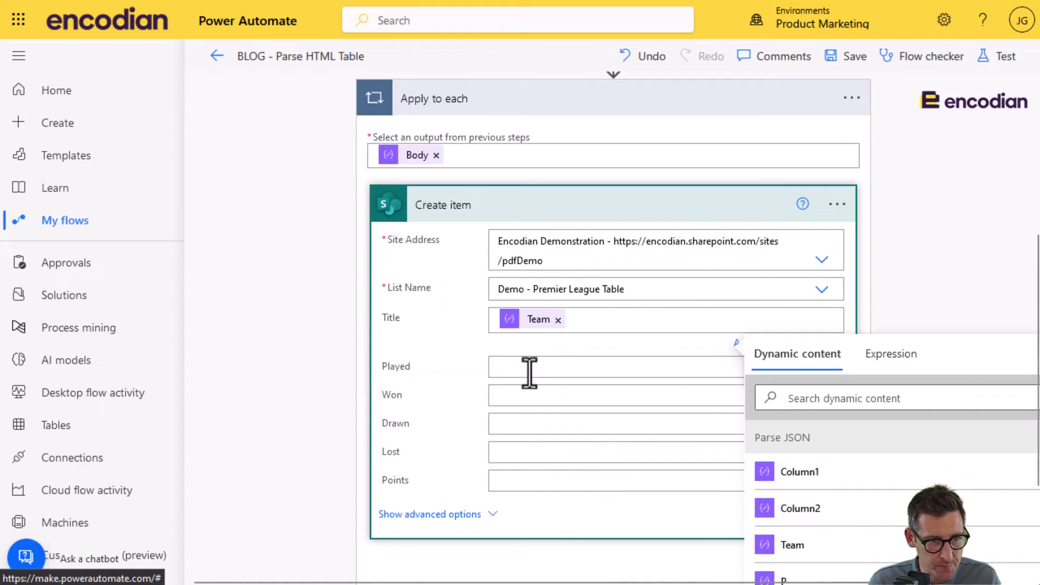
{"action": "left_click", "coordinate": [518, 393]}
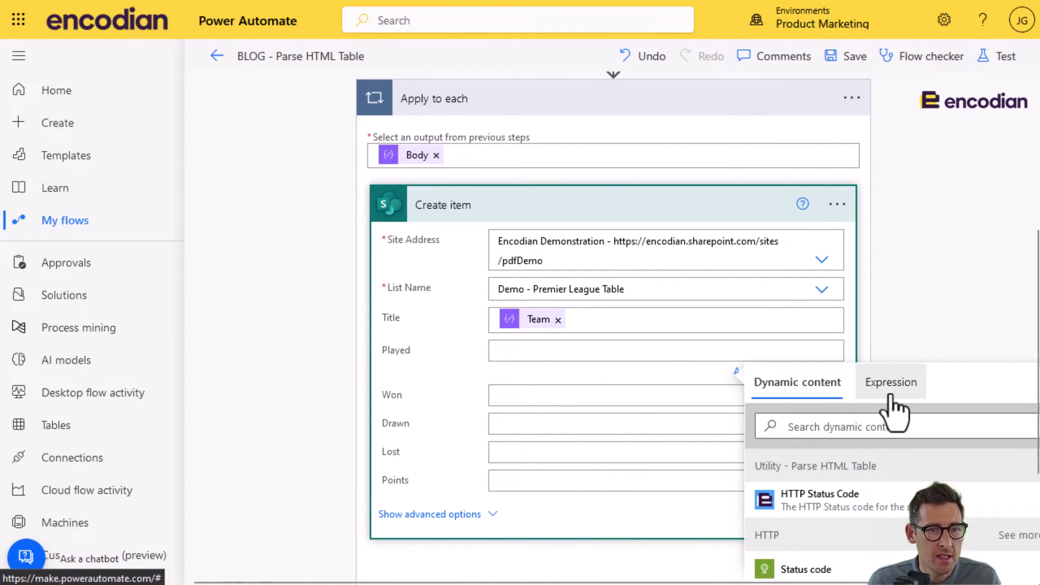
{"action": "left_click", "coordinate": [891, 397]}
{"action": "type", "text": "int("}
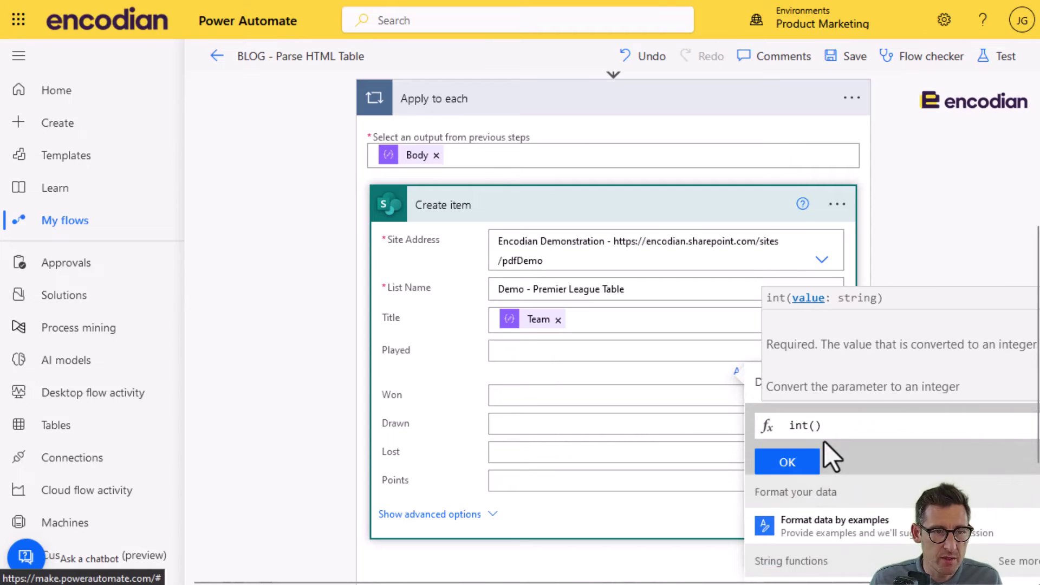
{"action": "left_click", "coordinate": [753, 396]}
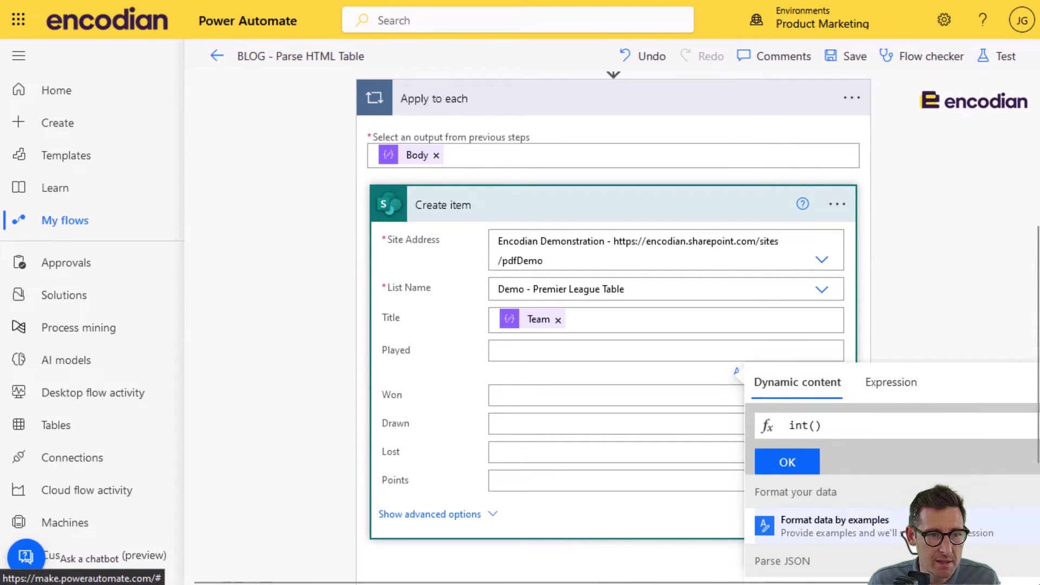
{"action": "scroll", "coordinate": [812, 525], "scroll_direction": "down", "scroll_amount": 3}
{"action": "scroll", "coordinate": [812, 525], "scroll_direction": "up", "scroll_amount": 2}
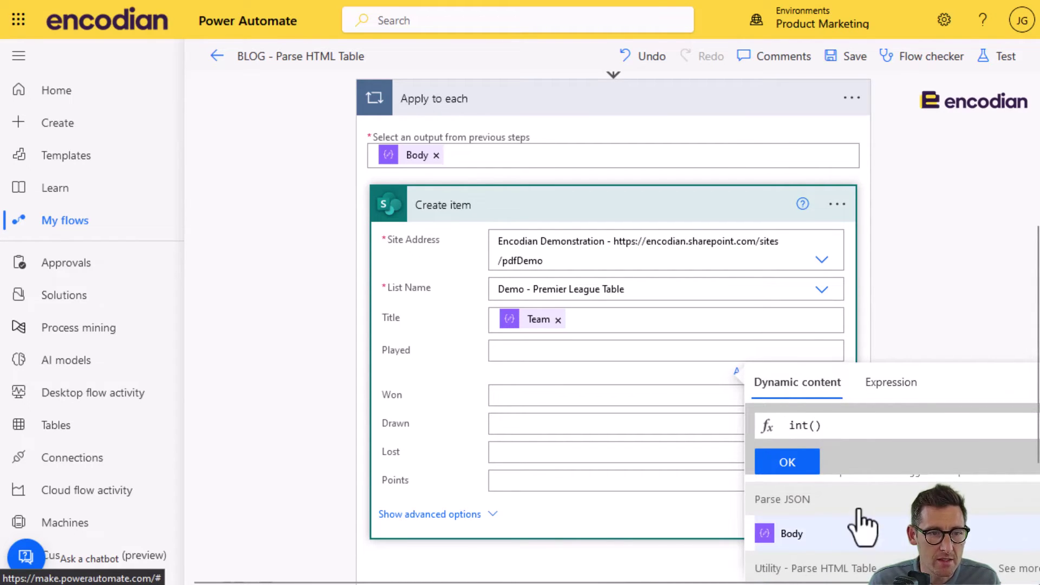
{"action": "left_click_drag", "start_coordinate": [831, 425], "coordinate": [755, 426]}
{"action": "key", "text": "BackSpace"}
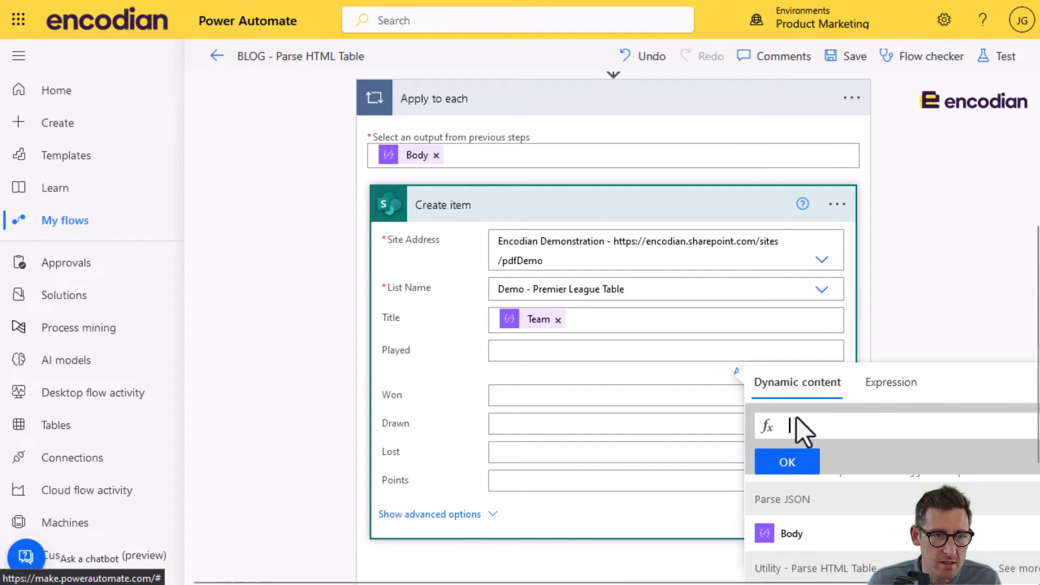
{"action": "left_click", "coordinate": [913, 393]}
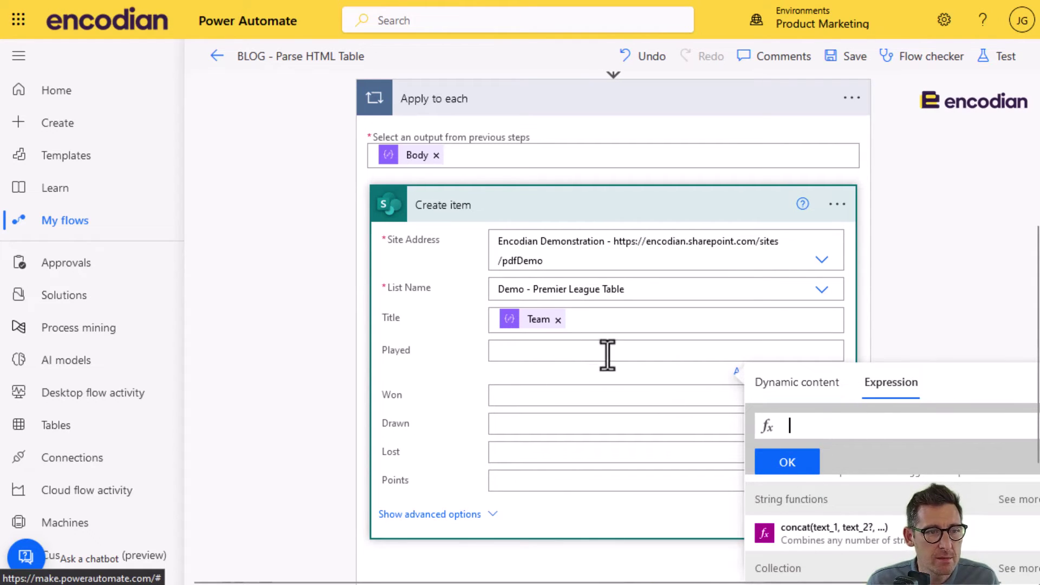
{"action": "left_click", "coordinate": [420, 352]}
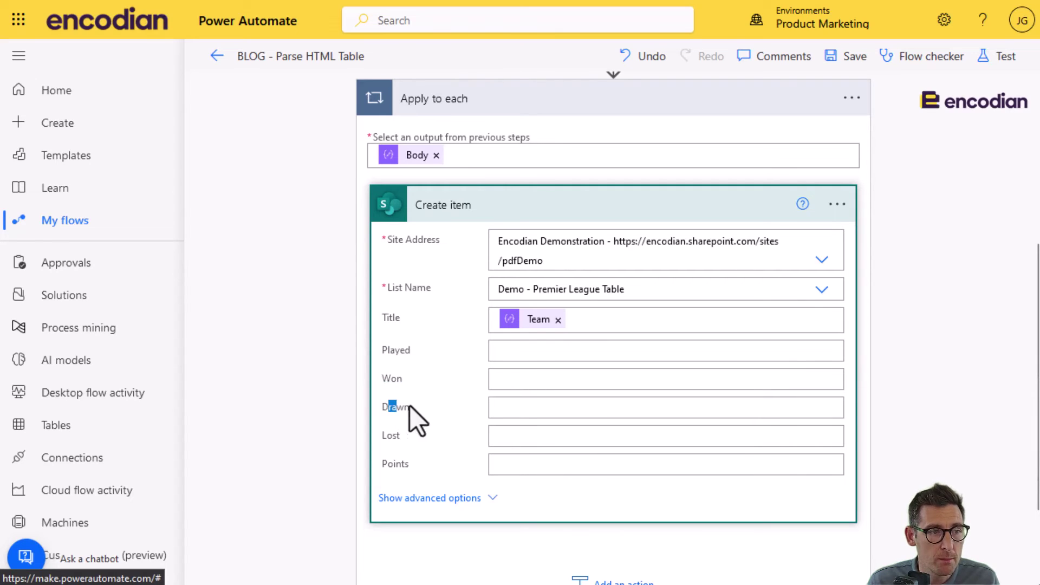
Append the P, W, D, L, F and Pts tokens after Team in the Title field.
{"action": "left_click", "coordinate": [566, 352]}
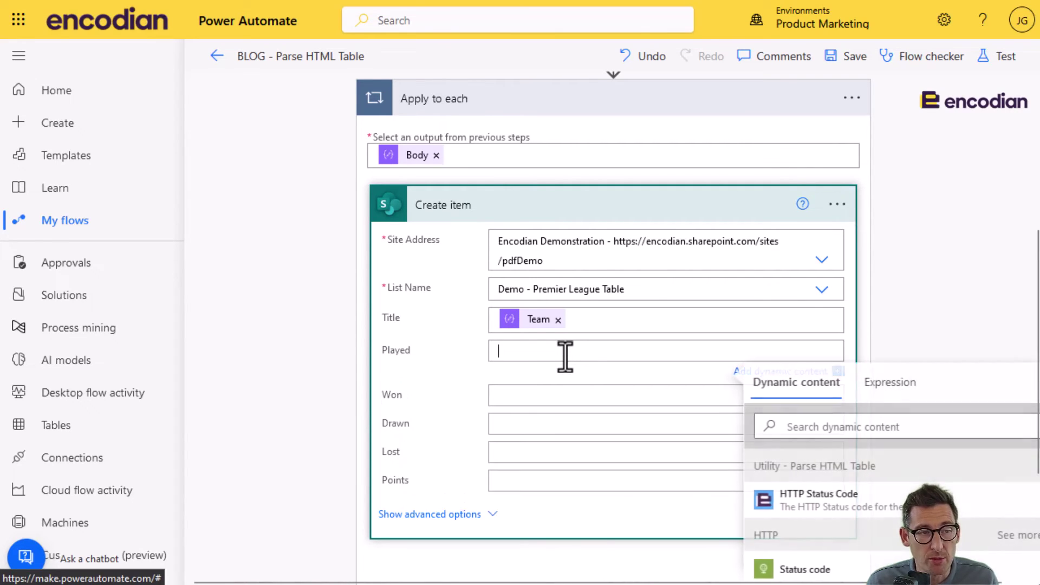
{"action": "left_click", "coordinate": [594, 324]}
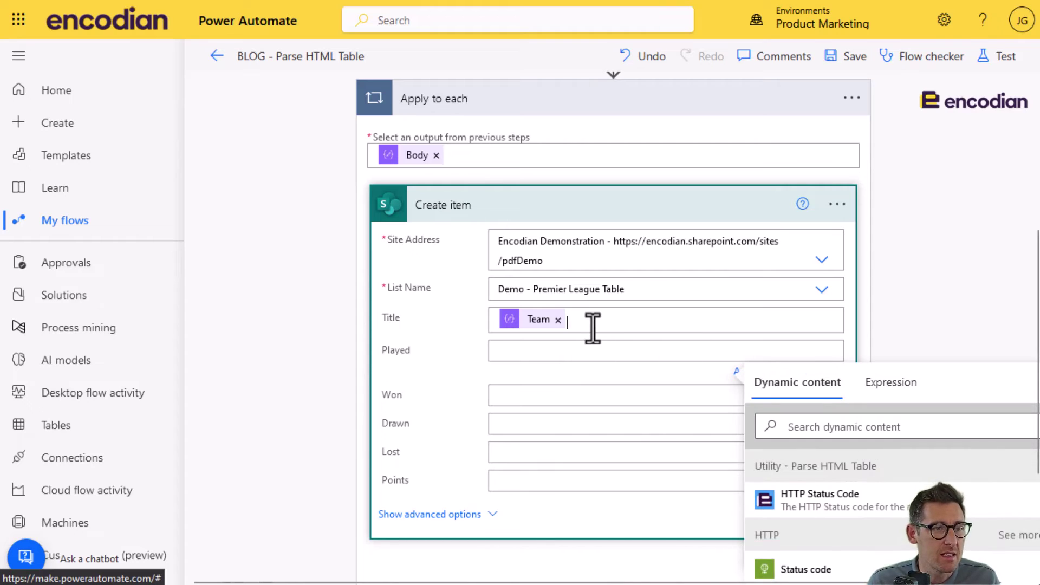
{"action": "scroll", "coordinate": [864, 544], "scroll_direction": "down", "scroll_amount": 2}
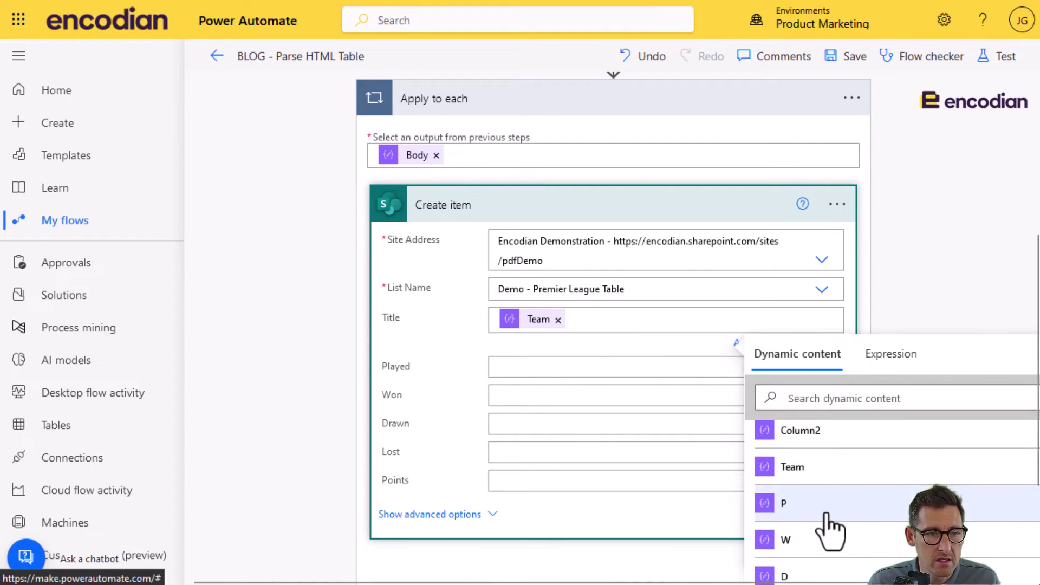
{"action": "left_click", "coordinate": [829, 504]}
{"action": "left_click", "coordinate": [831, 540]}
{"action": "left_click", "coordinate": [834, 574]}
{"action": "scroll", "coordinate": [829, 558], "scroll_direction": "down", "scroll_amount": 2}
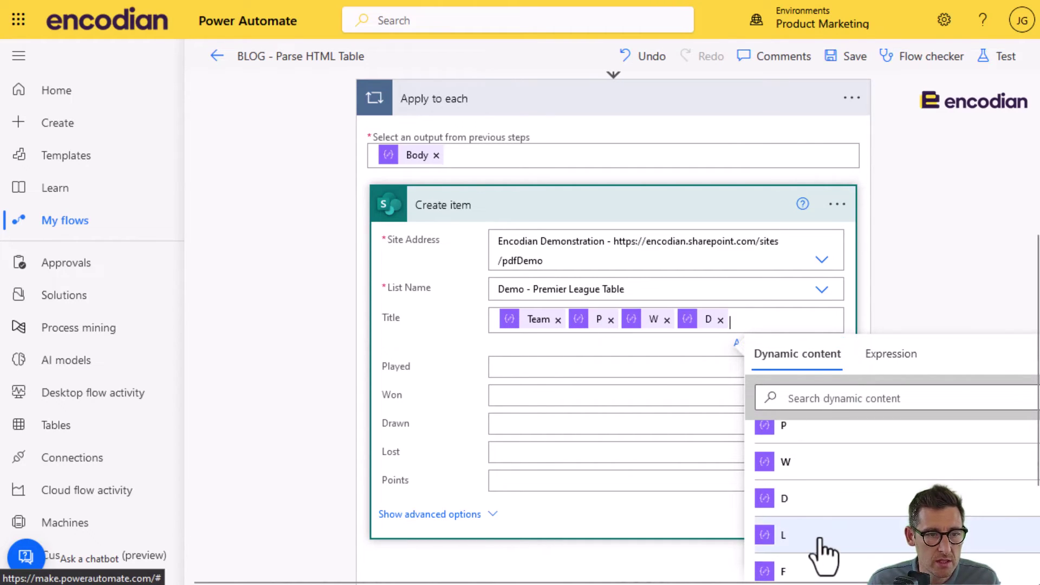
{"action": "left_click", "coordinate": [824, 538]}
{"action": "left_click", "coordinate": [826, 563]}
{"action": "scroll", "coordinate": [824, 562], "scroll_direction": "down", "scroll_amount": 2}
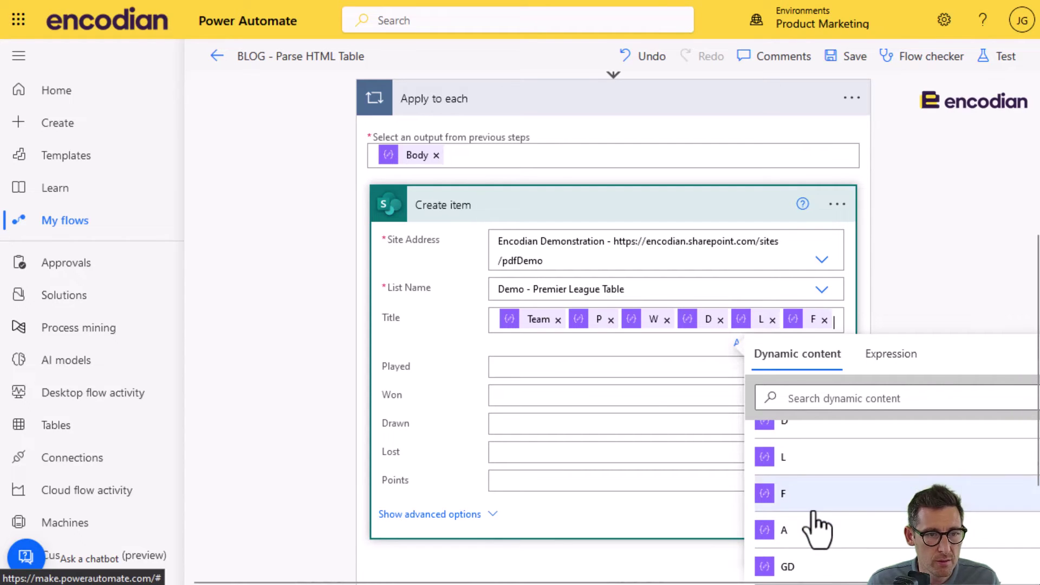
{"action": "scroll", "coordinate": [823, 541], "scroll_direction": "down", "scroll_amount": 2}
{"action": "left_click", "coordinate": [822, 528]}
Copy Title's tokens into Played and trim Played down to only P.
{"action": "left_click", "coordinate": [595, 345]}
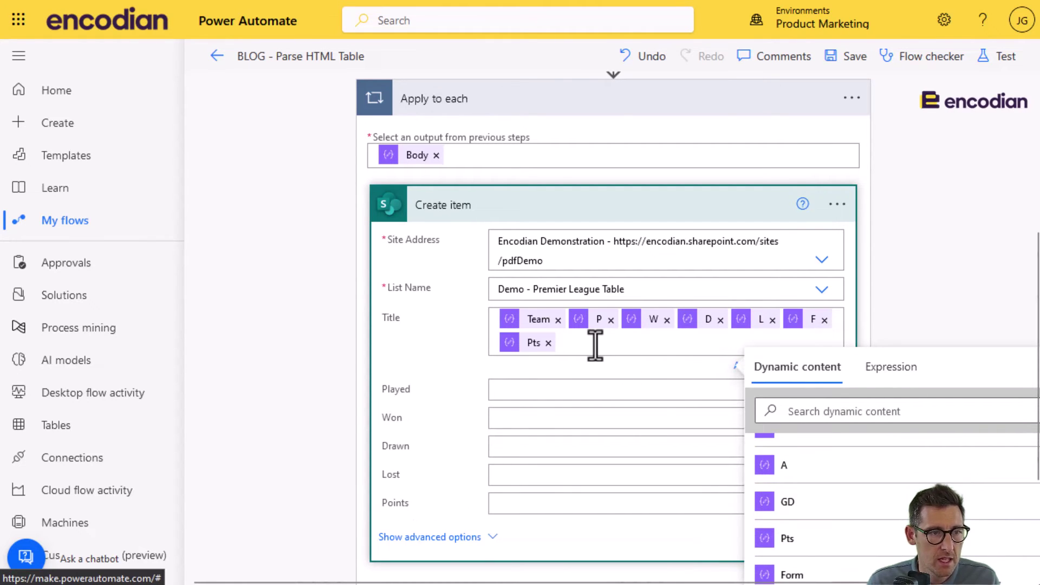
{"action": "key", "text": "ctrl+a"}
{"action": "left_click", "coordinate": [546, 389]}
{"action": "key", "text": "ctrl+v"}
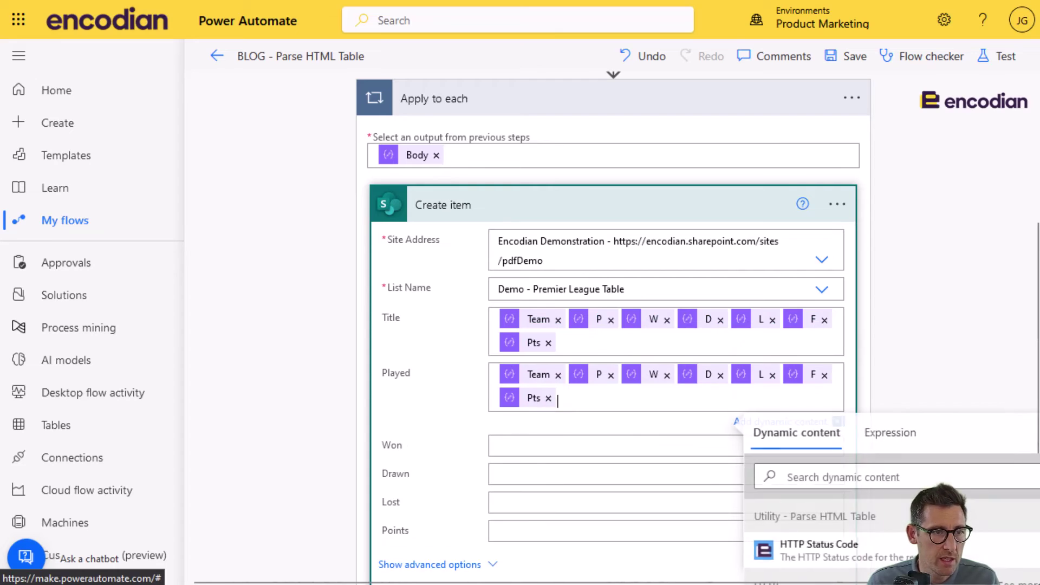
{"action": "left_click", "coordinate": [558, 375]}
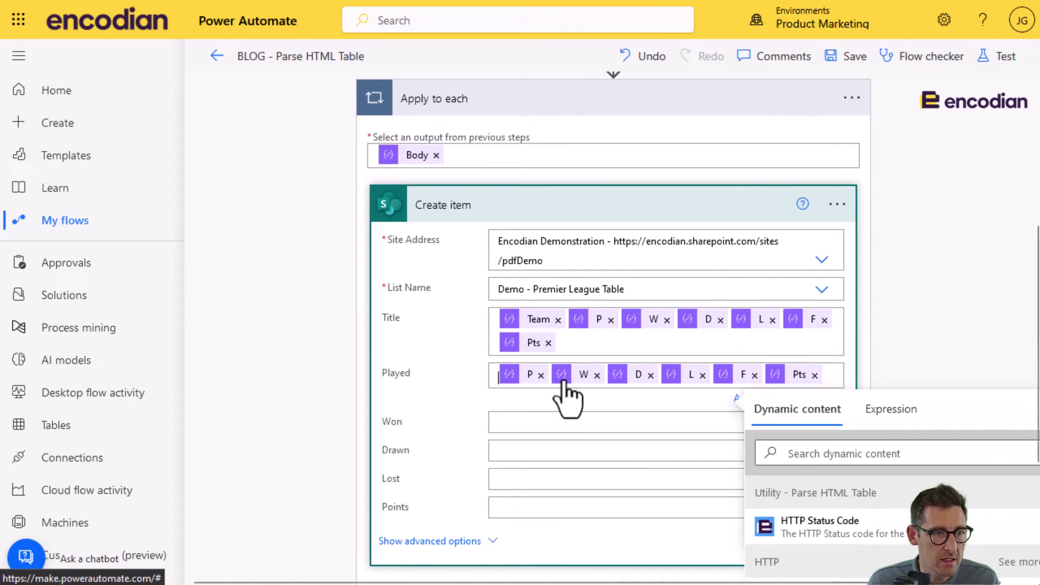
{"action": "left_click", "coordinate": [597, 375]}
{"action": "left_click", "coordinate": [592, 375]}
{"action": "left_click", "coordinate": [592, 374]}
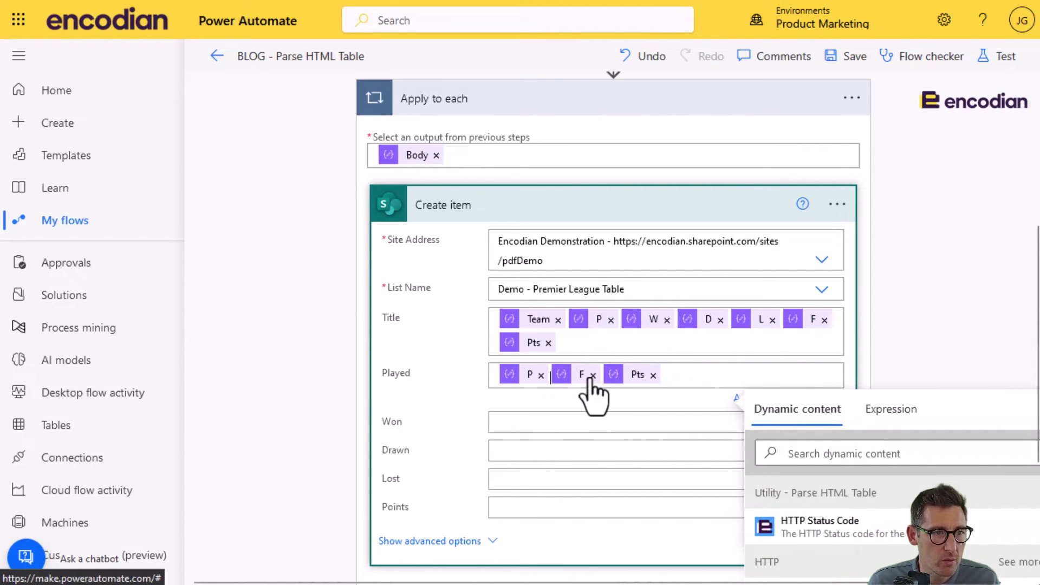
{"action": "left_click", "coordinate": [592, 375]}
{"action": "left_click", "coordinate": [601, 375]}
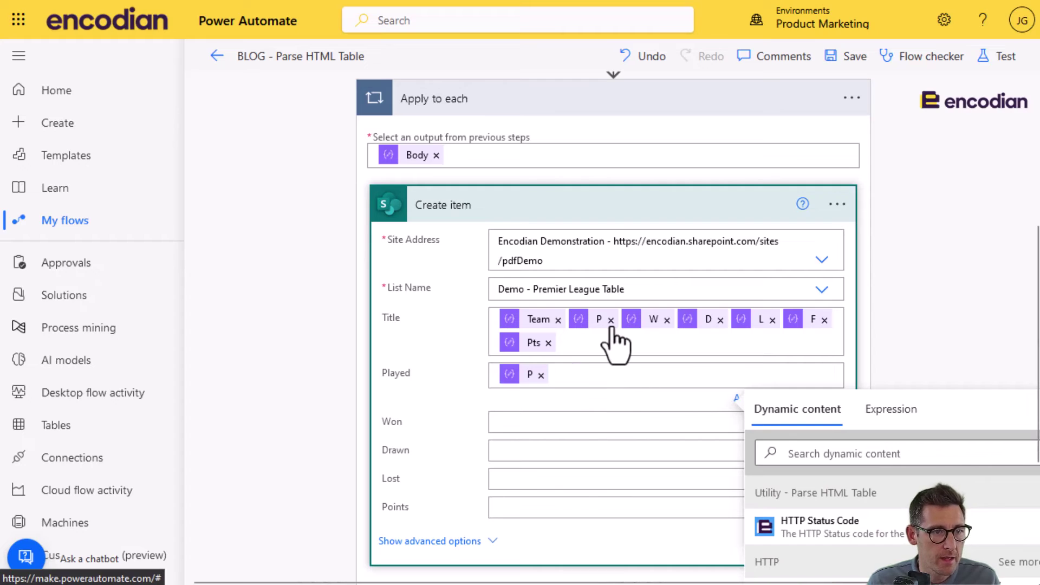
Remove P, W, D, L, F and Pts from Title, leaving only Team.
{"action": "left_click", "coordinate": [610, 320]}
{"action": "left_click", "coordinate": [612, 320]}
{"action": "left_click", "coordinate": [611, 320]}
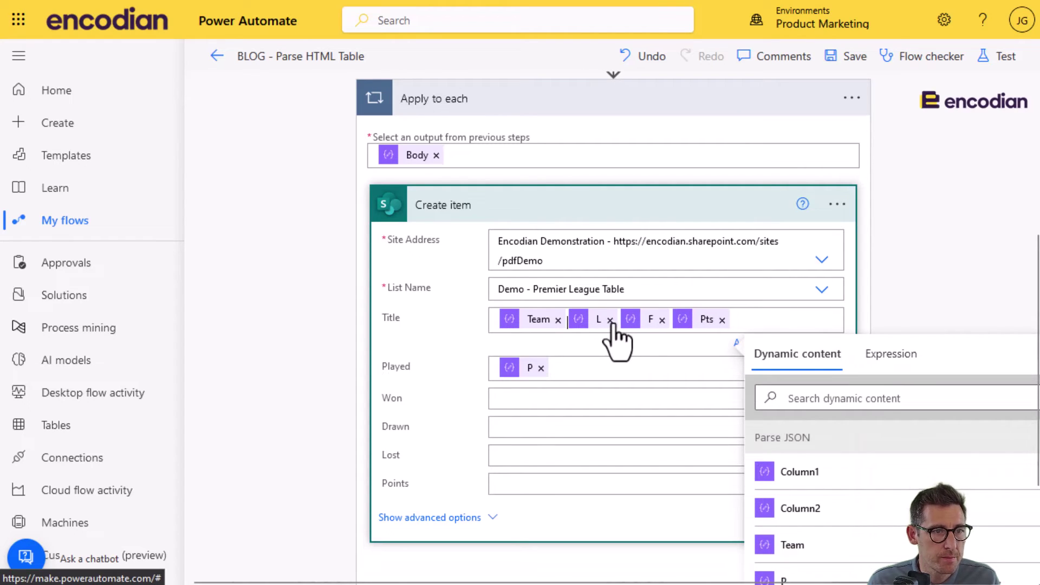
{"action": "left_click", "coordinate": [611, 320]}
{"action": "left_click", "coordinate": [611, 321]}
{"action": "left_click", "coordinate": [610, 320]}
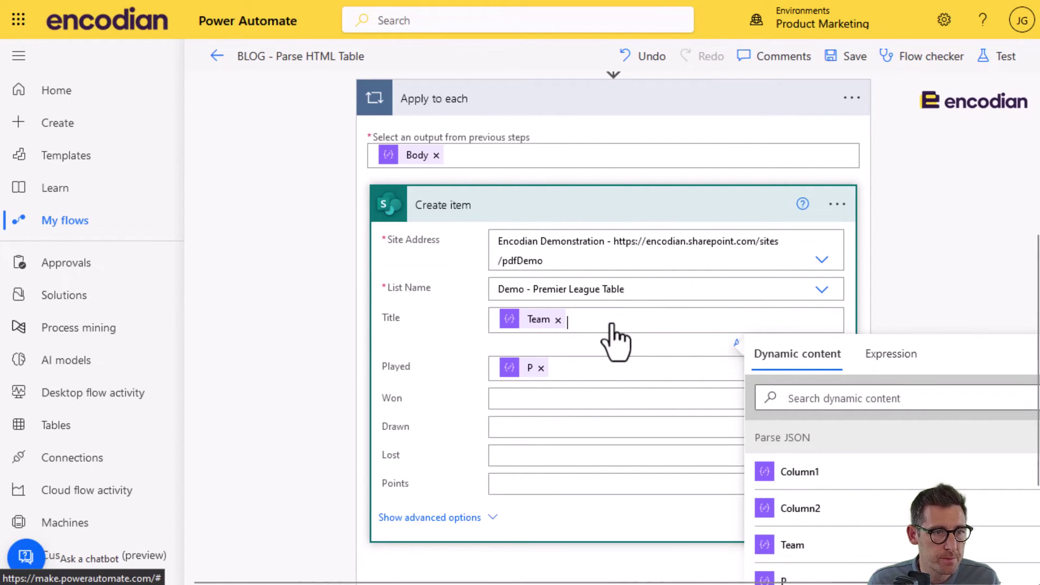
Paste the tokens into Won and trim them to only W, undoing one mistaken removal.
{"action": "left_click", "coordinate": [524, 399]}
{"action": "key", "text": "ctrl+v"}
{"action": "left_click", "coordinate": [553, 383]}
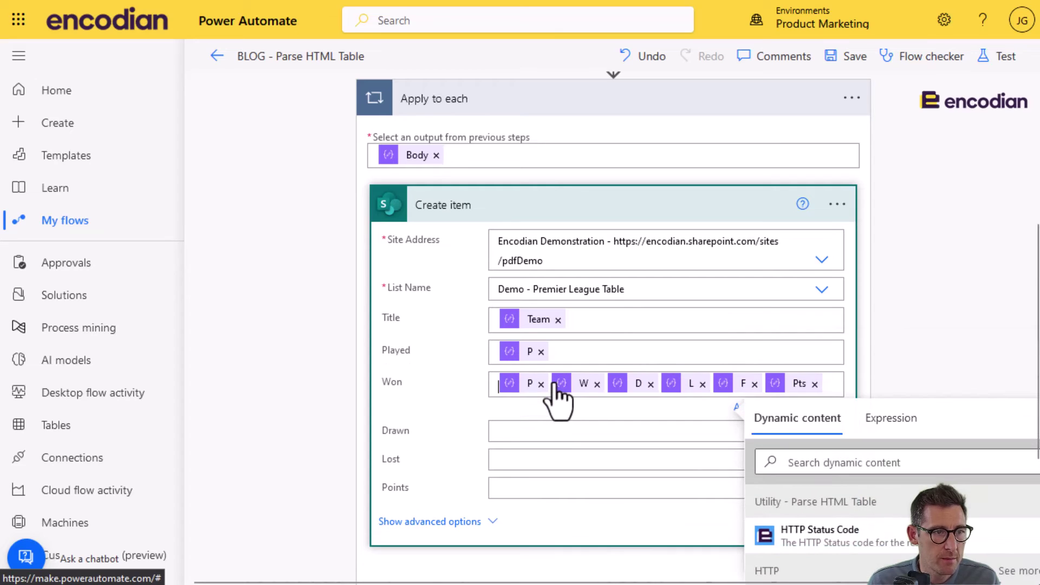
{"action": "left_click", "coordinate": [596, 384]}
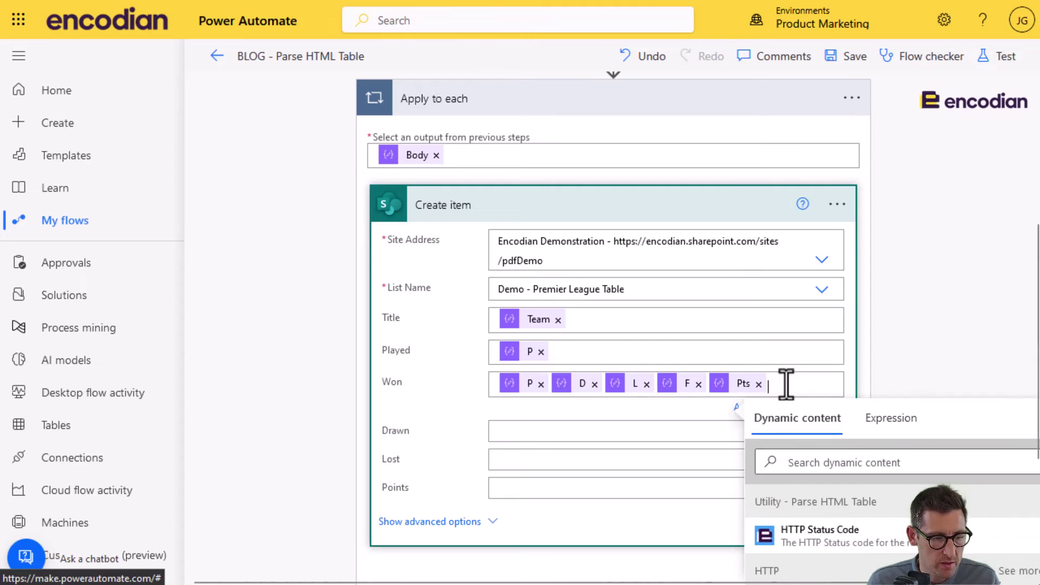
{"action": "key", "text": "ctrl+z"}
{"action": "key", "text": "ctrl+z"}
{"action": "left_click", "coordinate": [558, 383]}
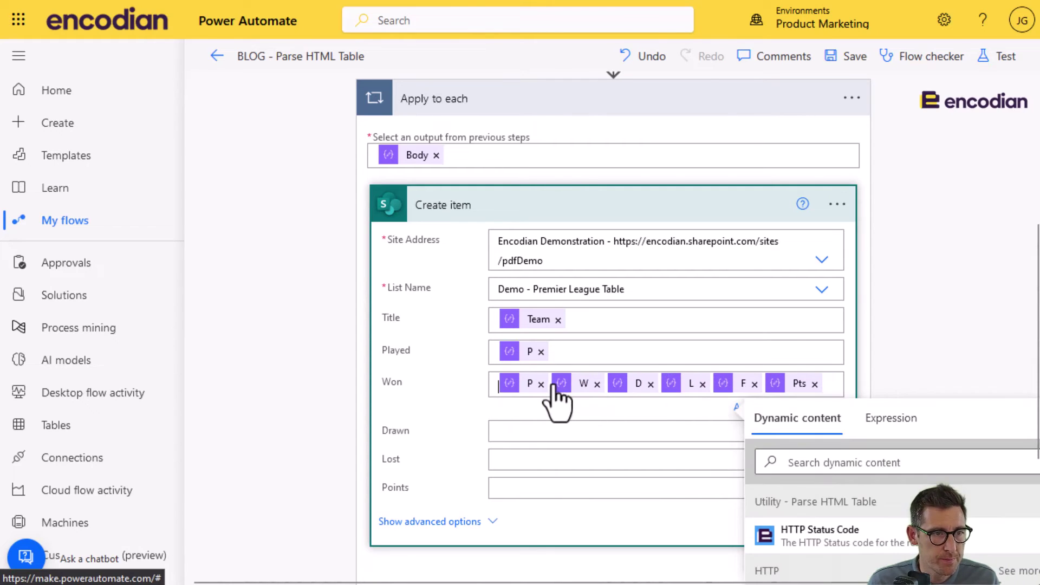
{"action": "left_click", "coordinate": [540, 384]}
{"action": "left_click", "coordinate": [596, 384]}
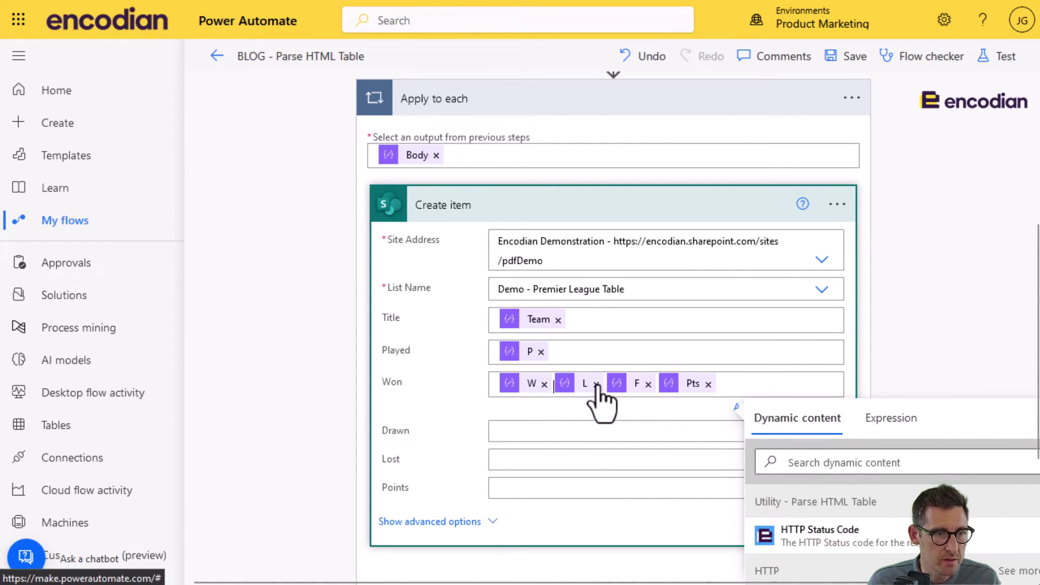
{"action": "left_click", "coordinate": [597, 384]}
{"action": "left_click", "coordinate": [596, 384]}
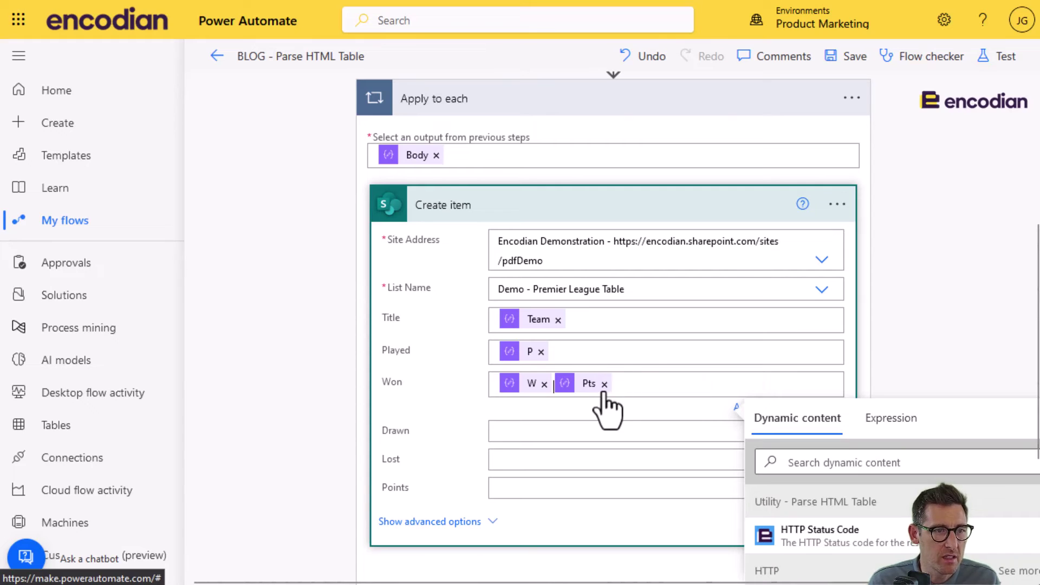
{"action": "left_click", "coordinate": [605, 384]}
Paste the tokens into Drawn and trim them to only D.
{"action": "key", "text": "ctrl+v"}
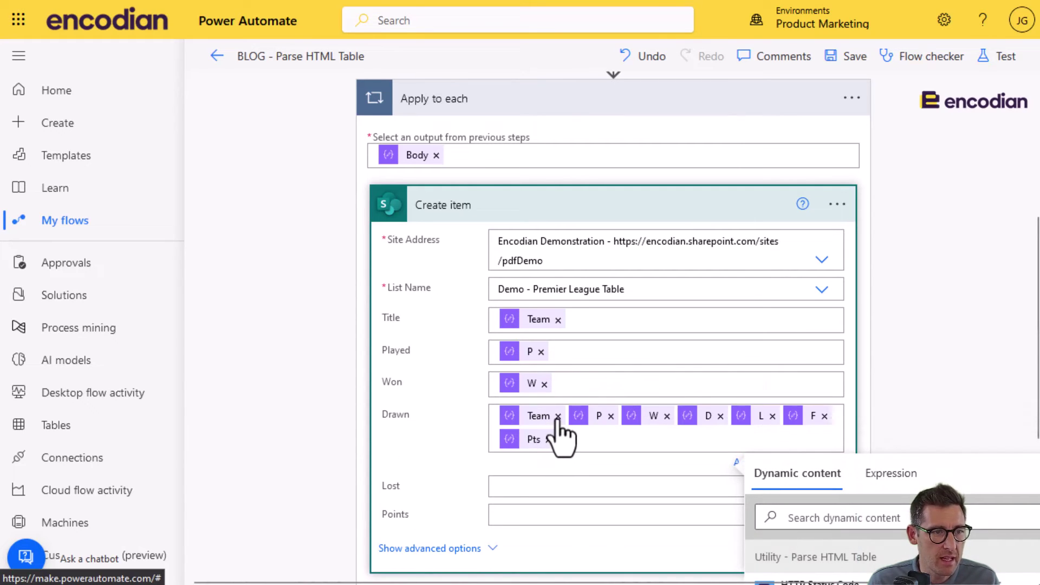
{"action": "left_click", "coordinate": [557, 416]}
{"action": "left_click", "coordinate": [596, 415]}
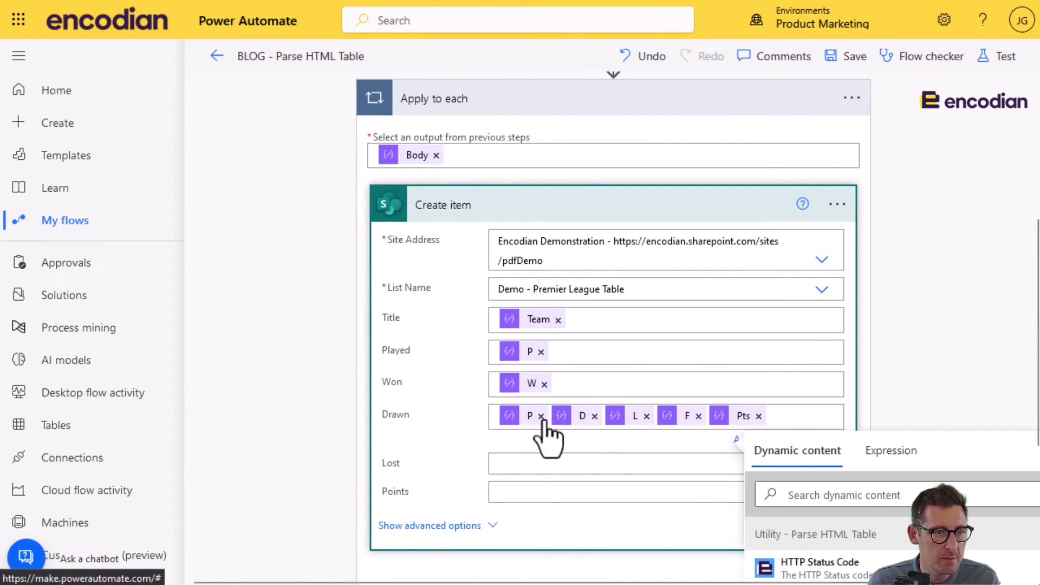
{"action": "left_click", "coordinate": [541, 415]}
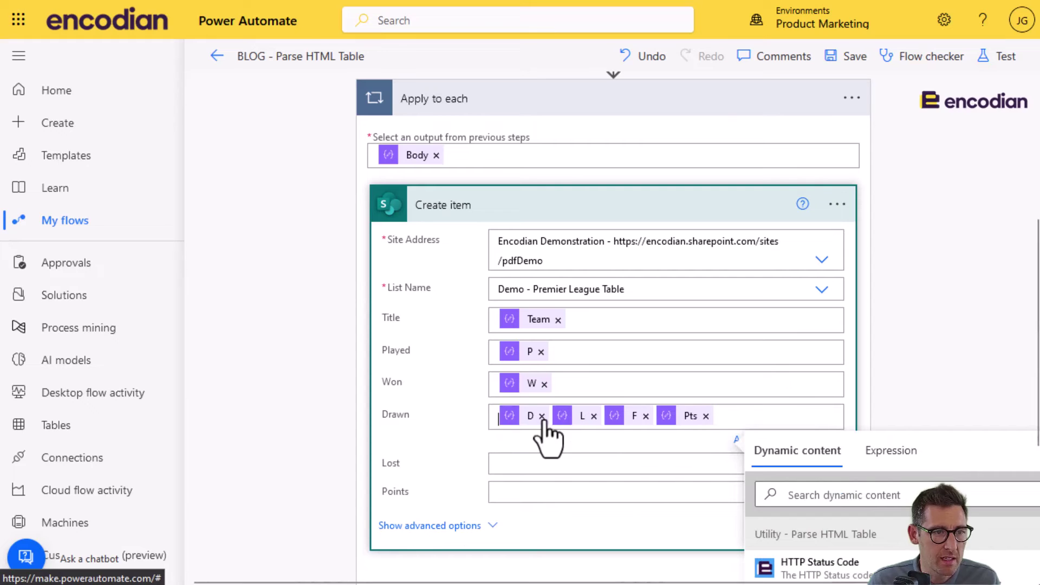
{"action": "left_click", "coordinate": [594, 415]}
{"action": "left_click", "coordinate": [594, 415]}
{"action": "left_click", "coordinate": [602, 415]}
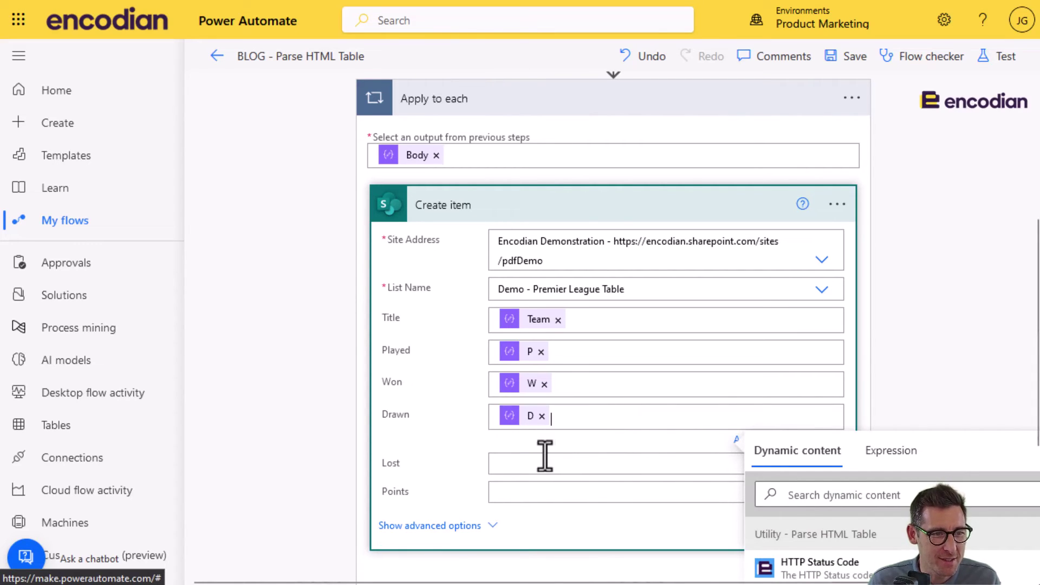
Paste the tokens into Lost and trim them to only L.
{"action": "left_click", "coordinate": [542, 458]}
{"action": "key", "text": "ctrl+v"}
{"action": "left_click", "coordinate": [557, 464]}
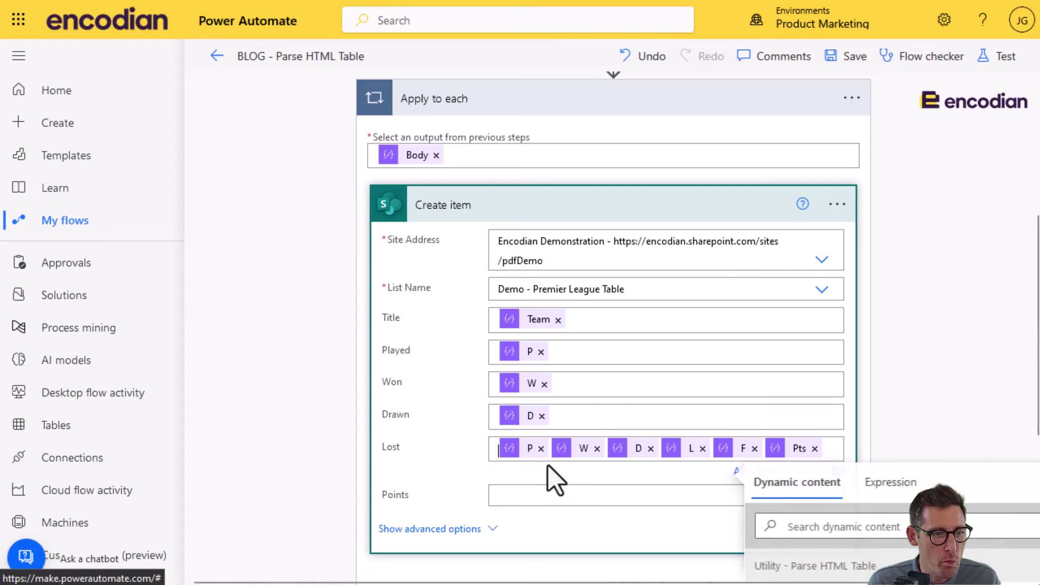
{"action": "left_click", "coordinate": [542, 449]}
{"action": "left_click", "coordinate": [543, 449]}
{"action": "left_click", "coordinate": [541, 449]}
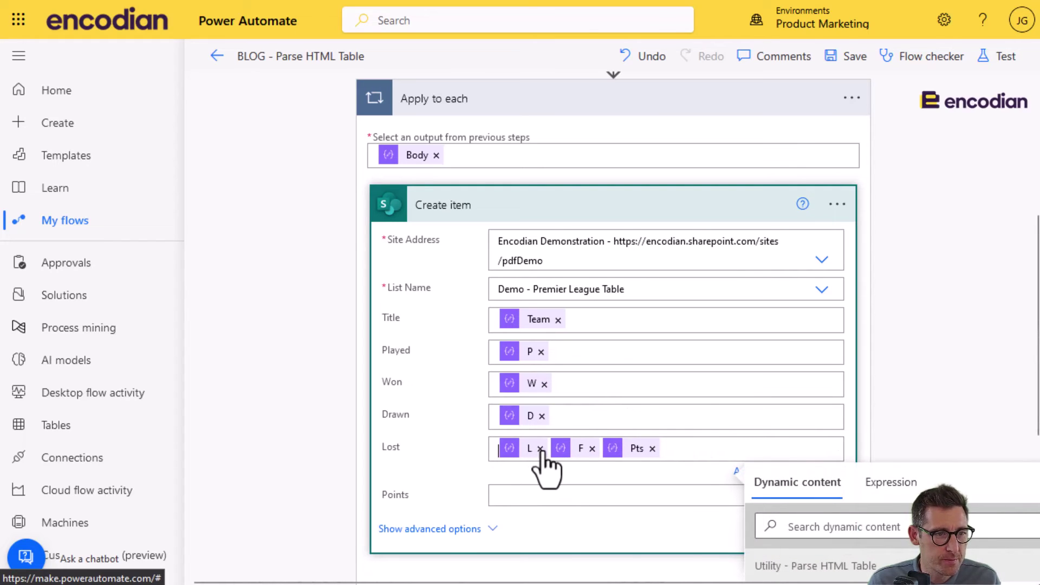
{"action": "left_click", "coordinate": [592, 448]}
{"action": "left_click", "coordinate": [601, 448]}
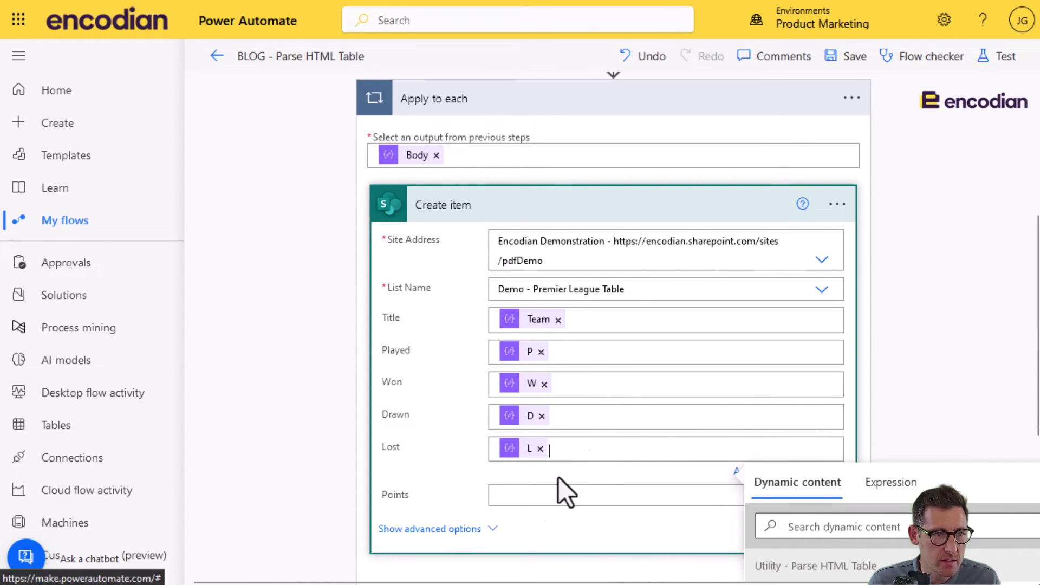
Paste the tokens into Points and trim them to only Pts.
{"action": "key", "text": "ctrl+v"}
{"action": "left_click", "coordinate": [557, 480]}
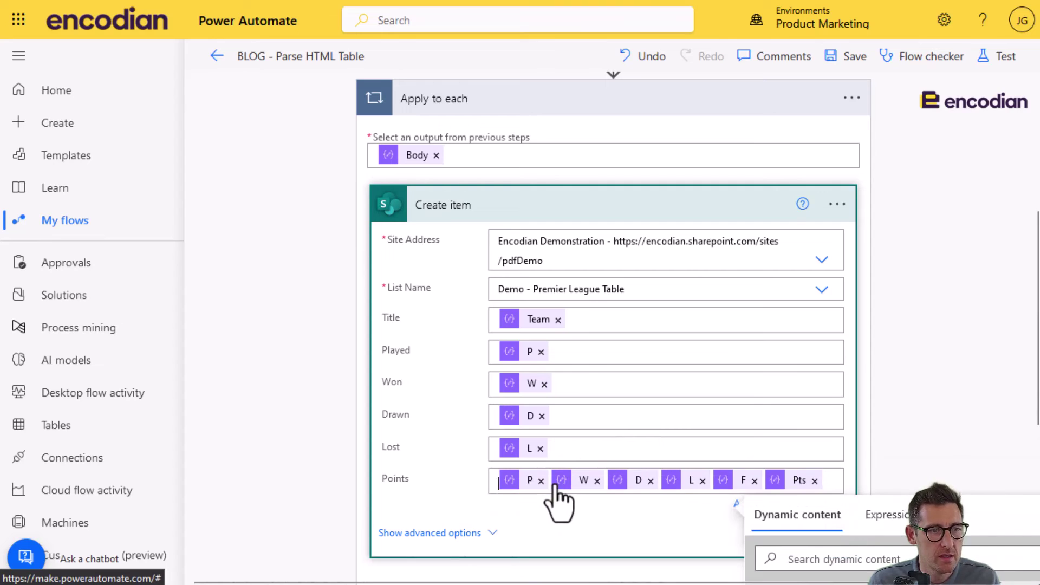
{"action": "left_click", "coordinate": [541, 480]}
{"action": "left_click", "coordinate": [544, 481]}
{"action": "left_click", "coordinate": [542, 481]}
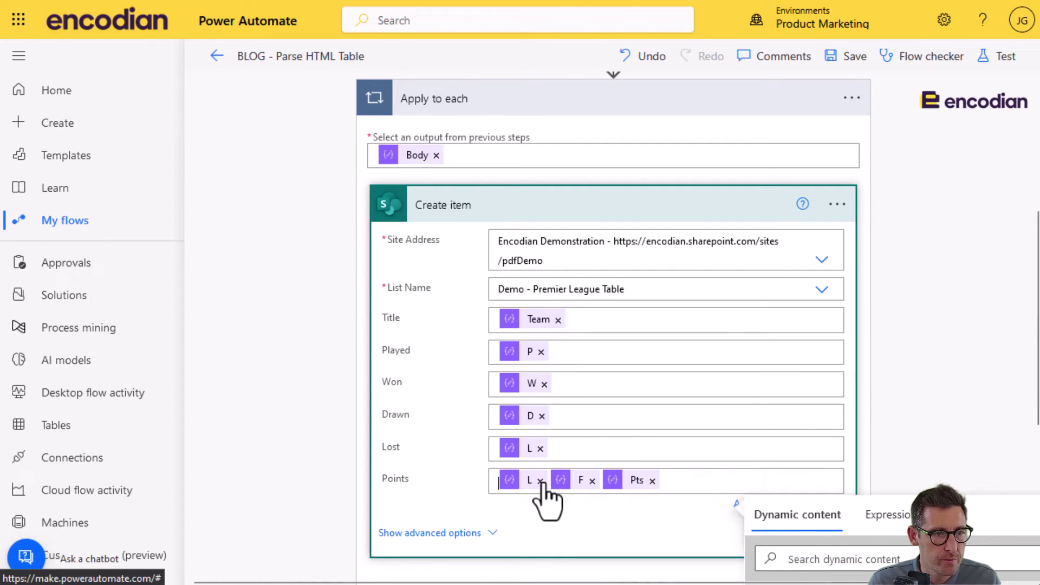
{"action": "left_click", "coordinate": [540, 480]}
{"action": "left_click", "coordinate": [539, 481]}
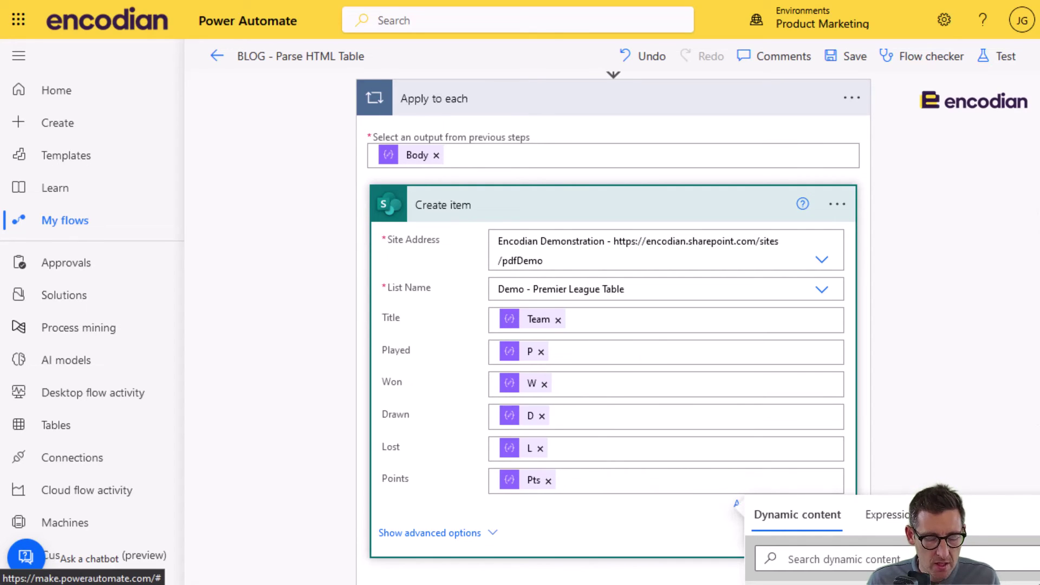
Replace the Parse JSON schema with the edited version using ["string","null"] types.
{"action": "scroll", "coordinate": [559, 234], "scroll_direction": "up", "scroll_amount": 3}
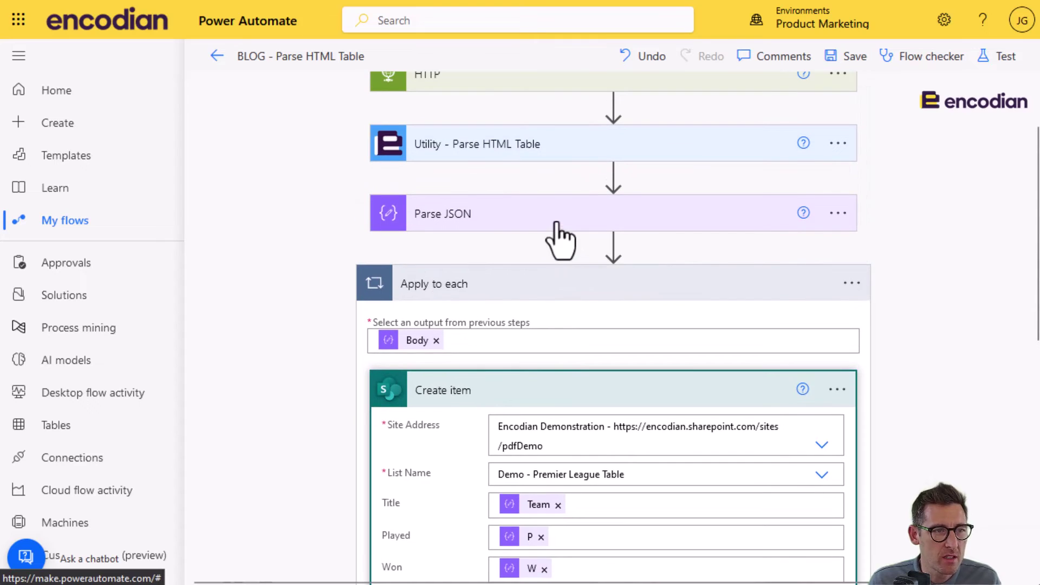
{"action": "left_click", "coordinate": [495, 227]}
{"action": "left_click", "coordinate": [594, 323]}
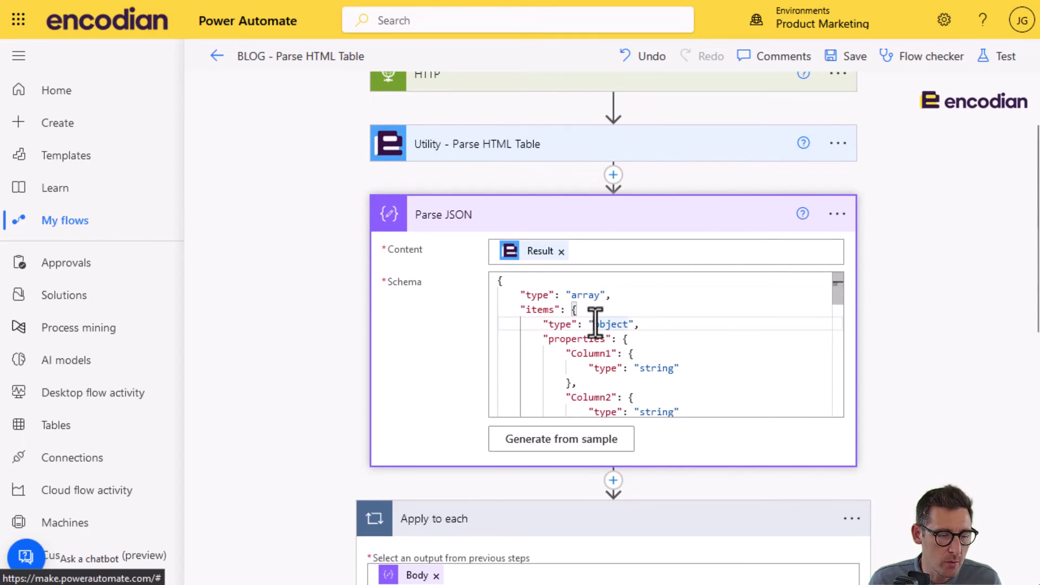
{"action": "key", "text": "ctrl+a"}
{"action": "key", "text": "ctrl+v"}
Check Column1's string-or-null type and review the Create item field mappings.
{"action": "scroll", "coordinate": [688, 341], "scroll_direction": "up", "scroll_amount": 10}
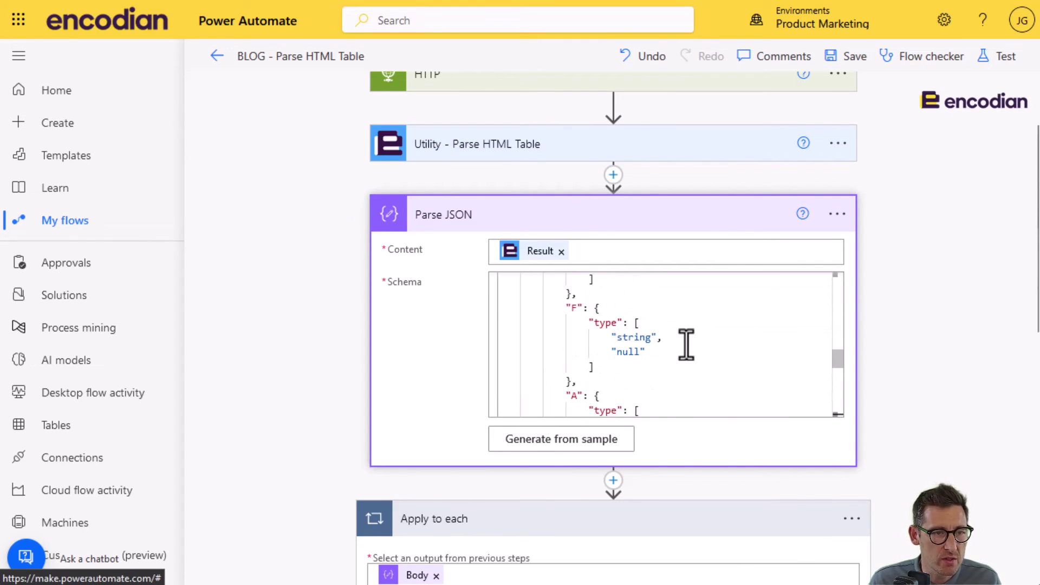
{"action": "scroll", "coordinate": [677, 360], "scroll_direction": "up", "scroll_amount": 3}
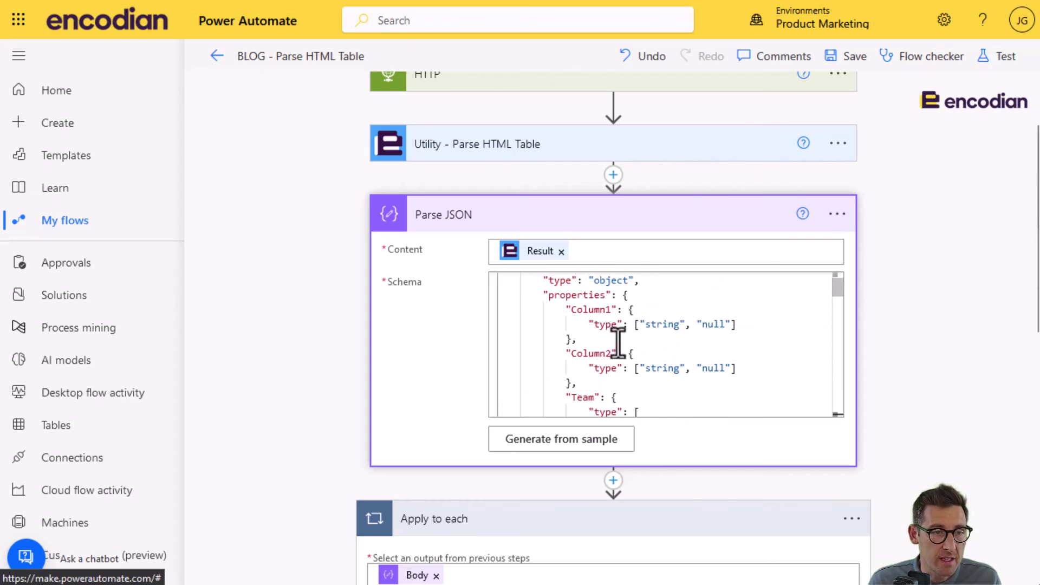
{"action": "left_click_drag", "start_coordinate": [630, 324], "coordinate": [731, 336]}
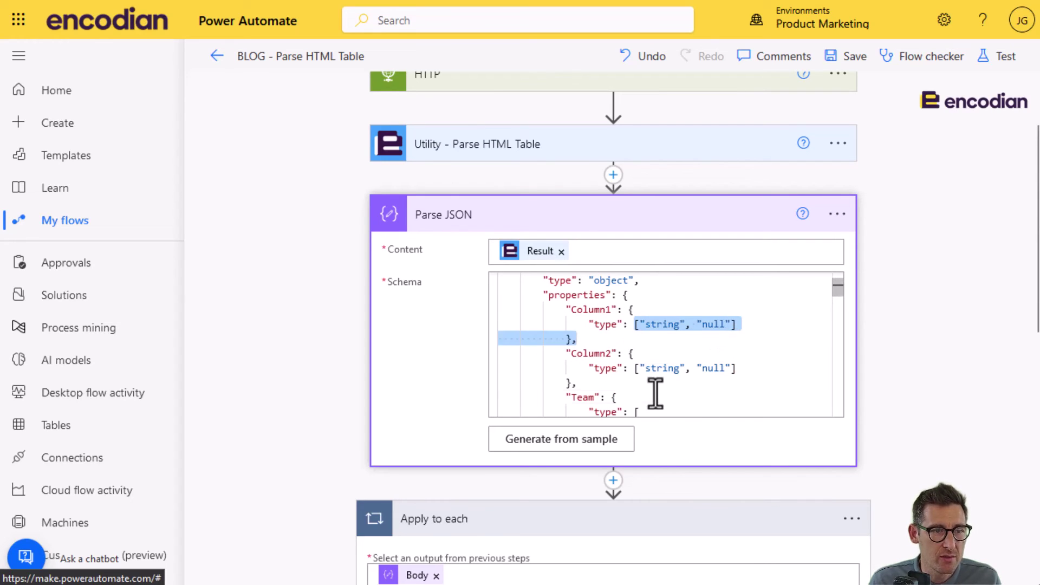
{"action": "scroll", "coordinate": [656, 398], "scroll_direction": "down", "scroll_amount": 5}
{"action": "scroll", "coordinate": [434, 441], "scroll_direction": "down", "scroll_amount": 10}
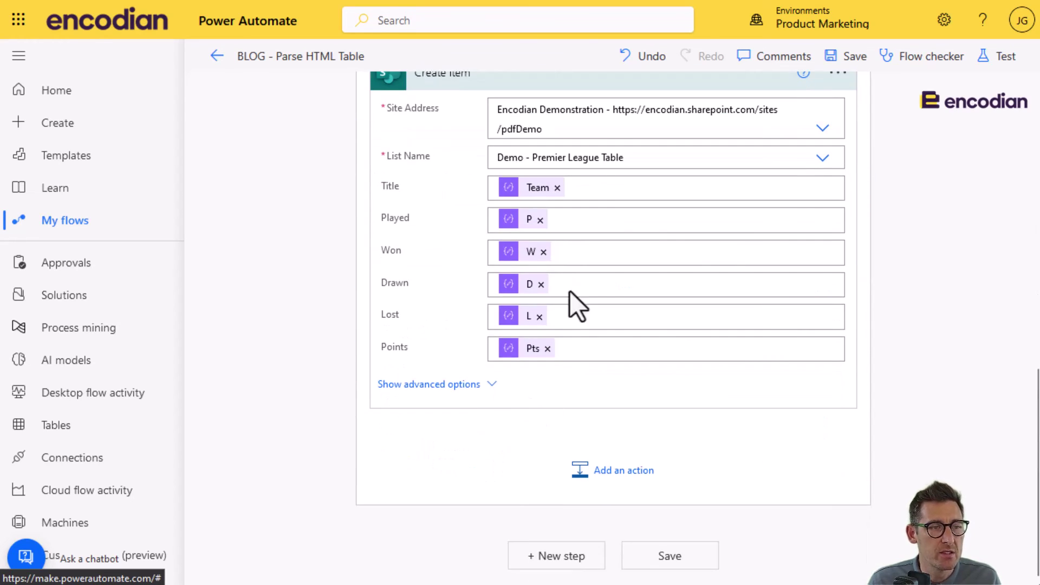
{"action": "left_click", "coordinate": [596, 192]}
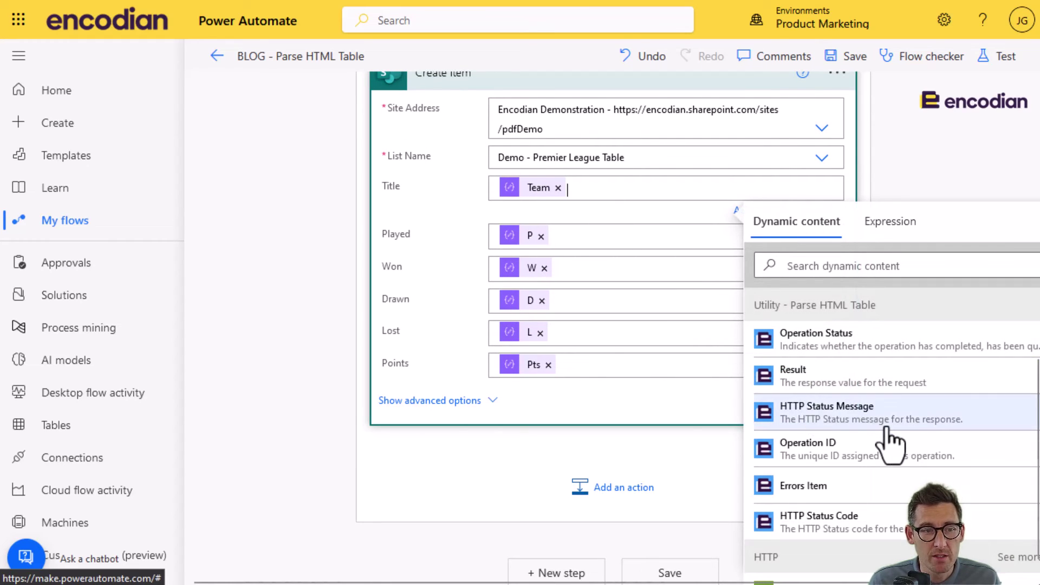
{"action": "scroll", "coordinate": [888, 439], "scroll_direction": "up", "scroll_amount": 4}
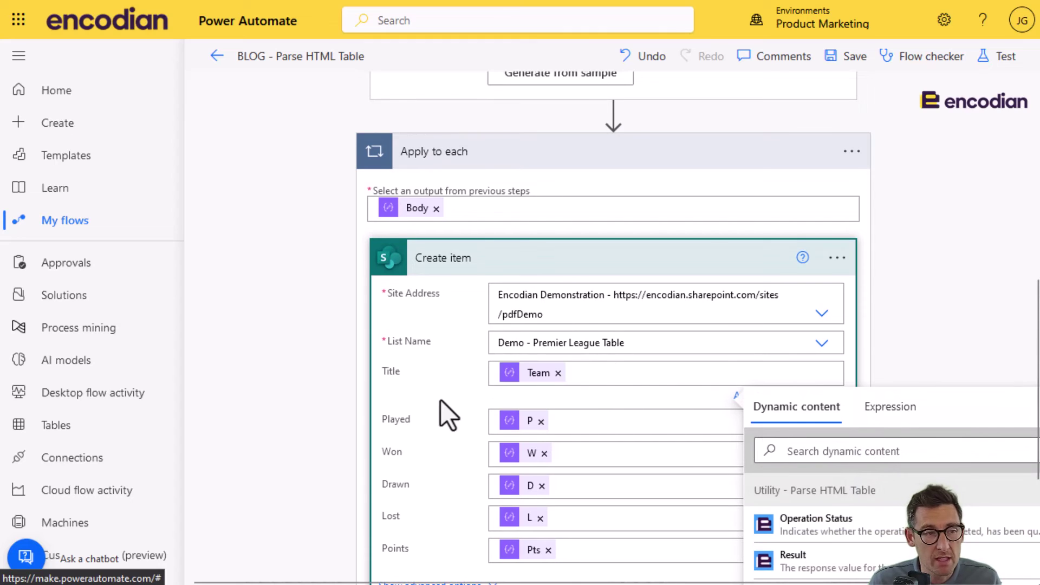
{"action": "scroll", "coordinate": [470, 469], "scroll_direction": "down", "scroll_amount": 4}
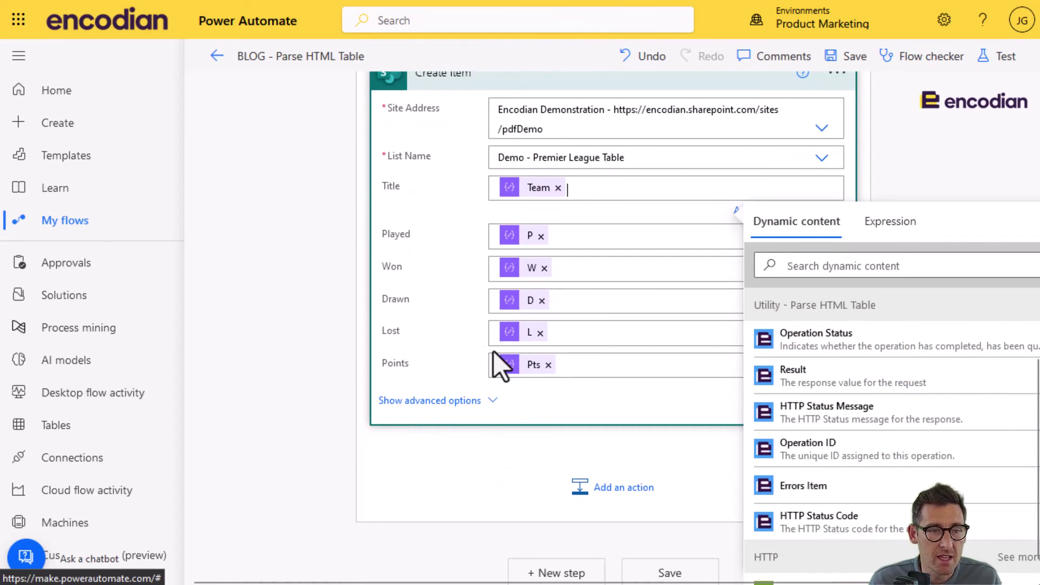
{"action": "scroll", "coordinate": [457, 459], "scroll_direction": "up", "scroll_amount": 4}
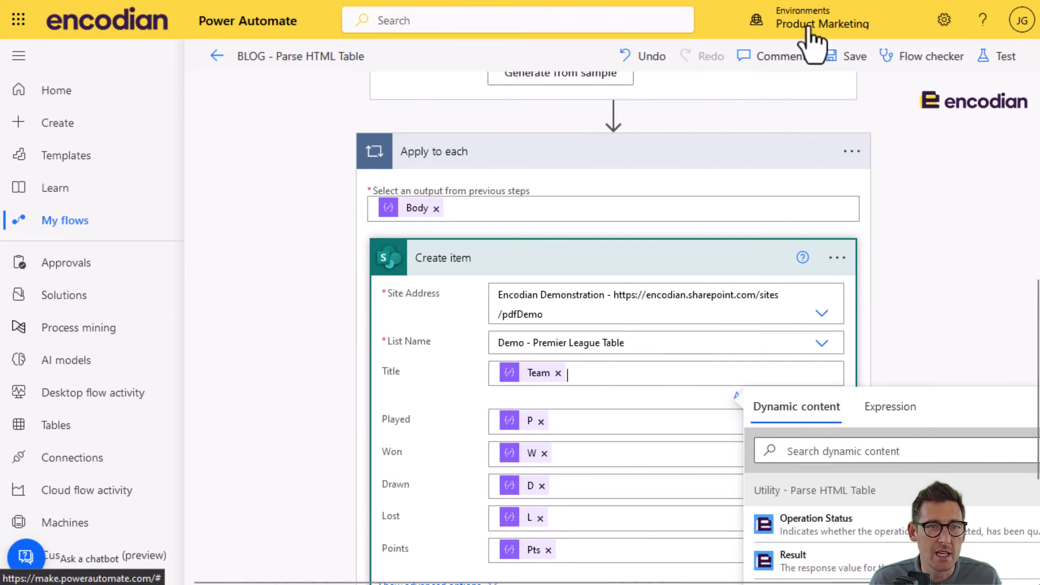
Save the flow, run a manual test, and expand Apply to each to see its 21 iterations.
{"action": "left_click", "coordinate": [854, 59]}
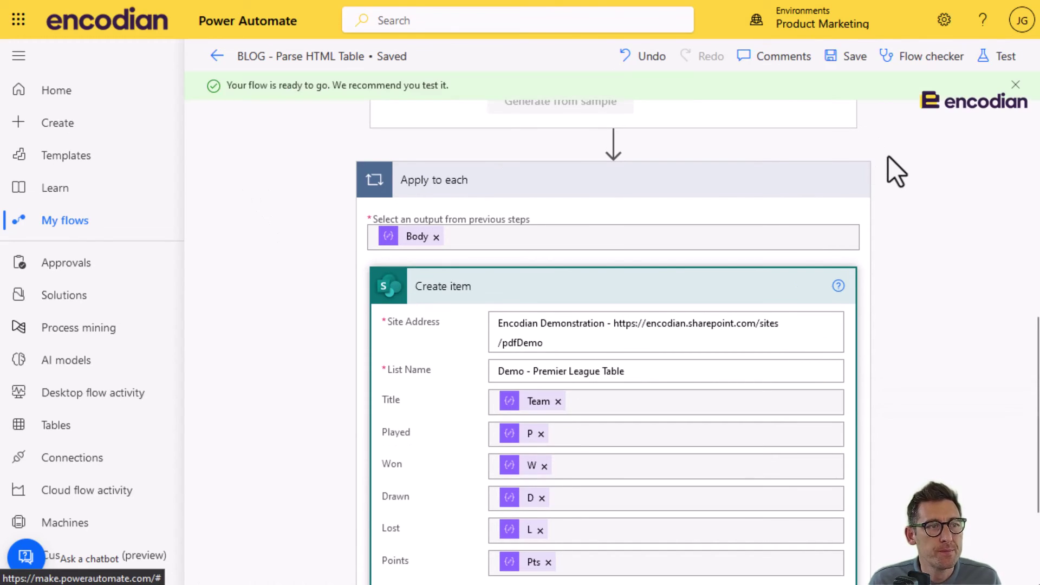
{"action": "left_click", "coordinate": [1003, 56]}
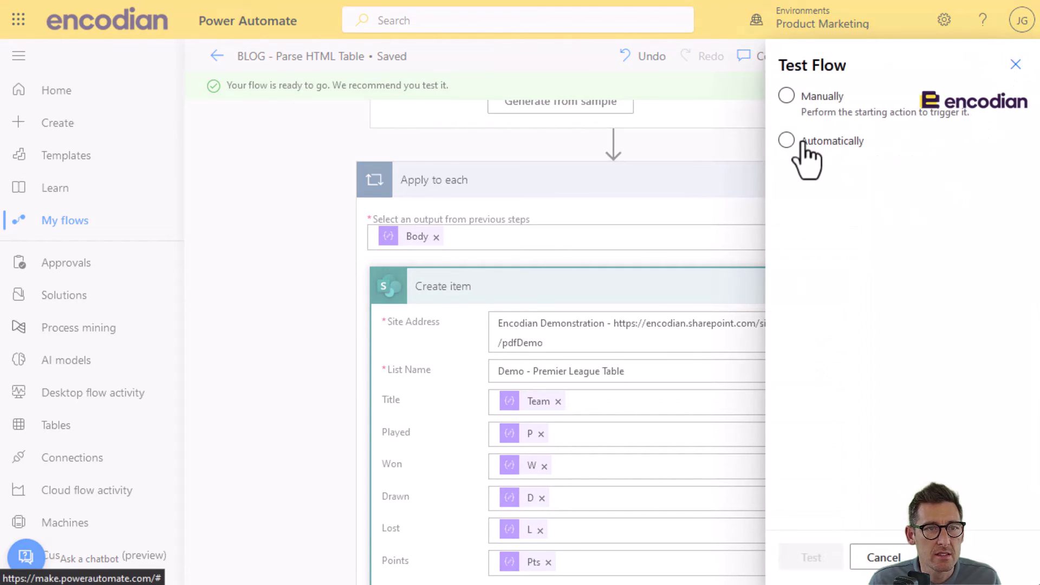
{"action": "left_click", "coordinate": [795, 98]}
{"action": "left_click", "coordinate": [816, 558]}
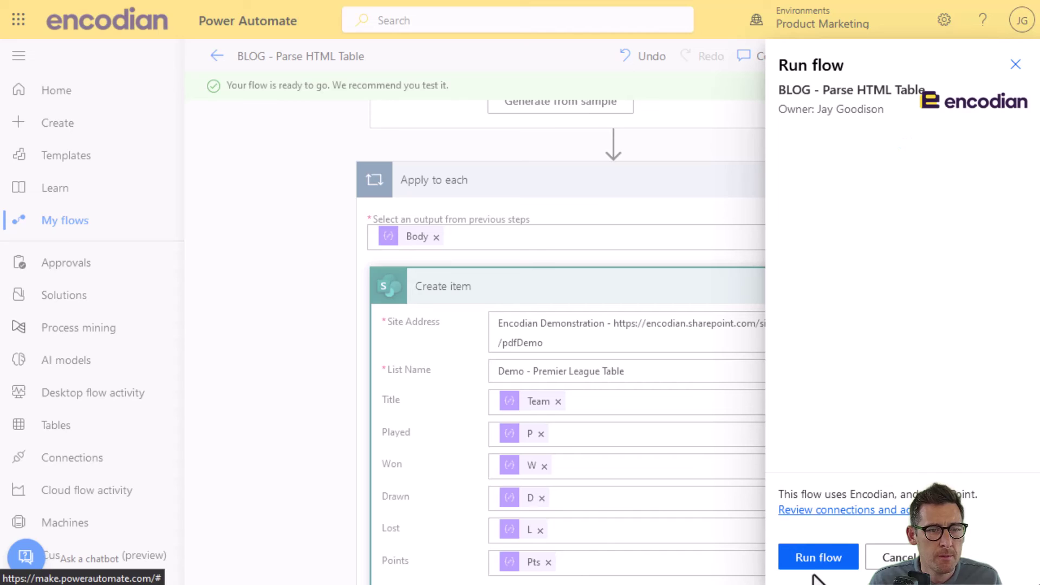
{"action": "left_click", "coordinate": [815, 558]}
{"action": "left_click", "coordinate": [812, 559]}
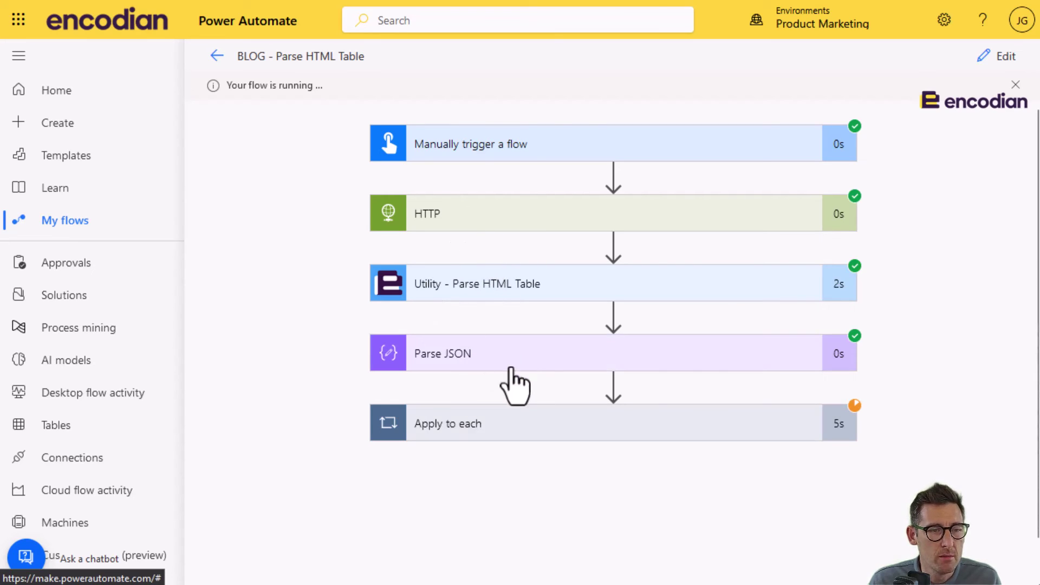
{"action": "left_click", "coordinate": [467, 432]}
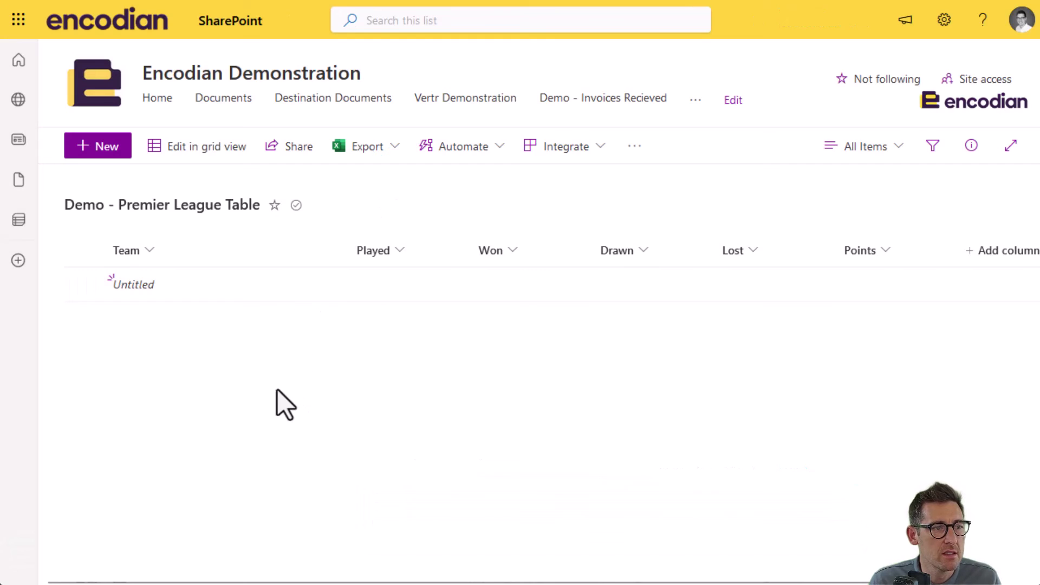
Delete the Untitled item from the list and scroll through the new team rows.
{"action": "left_click", "coordinate": [267, 293]}
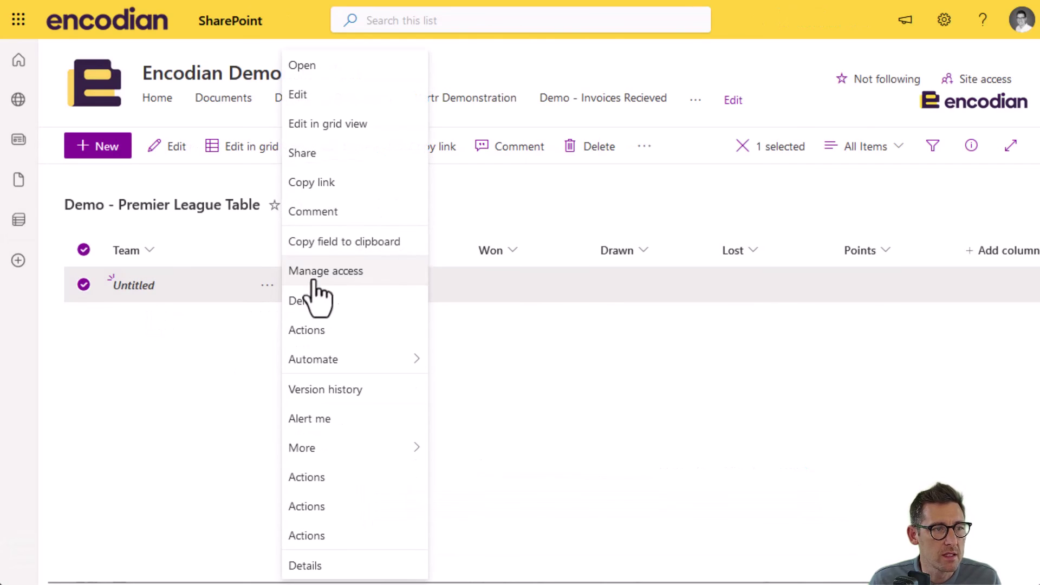
{"action": "left_click", "coordinate": [316, 306]}
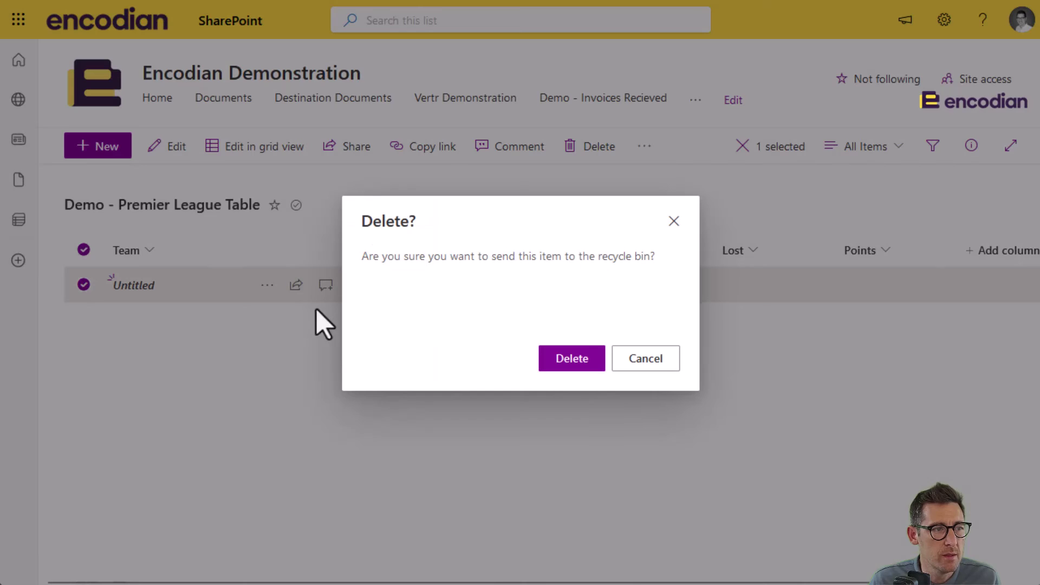
{"action": "left_click", "coordinate": [561, 359]}
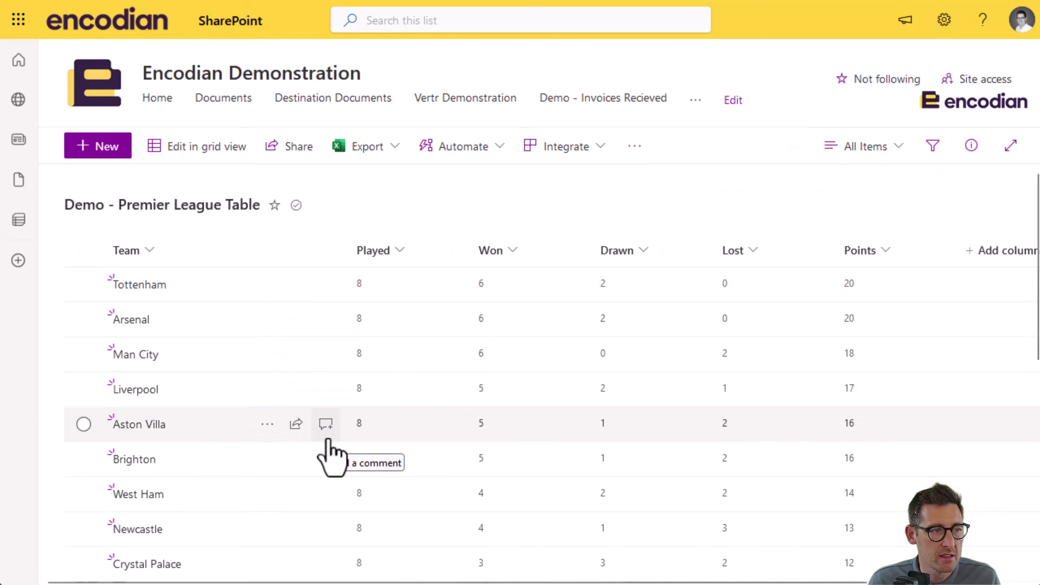
{"action": "scroll", "coordinate": [363, 463], "scroll_direction": "down", "scroll_amount": 2}
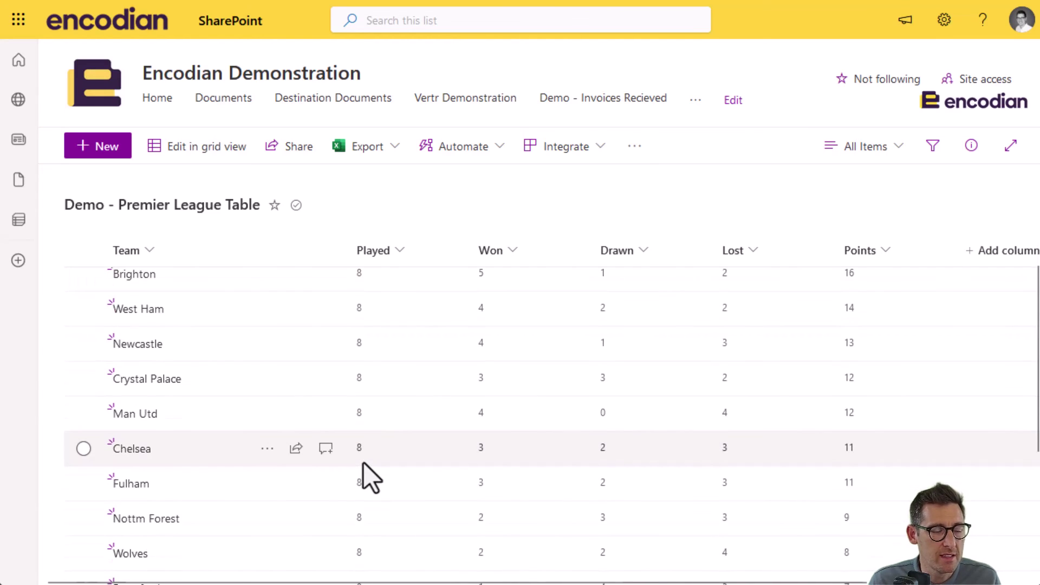
{"action": "scroll", "coordinate": [363, 463], "scroll_direction": "up", "scroll_amount": 4}
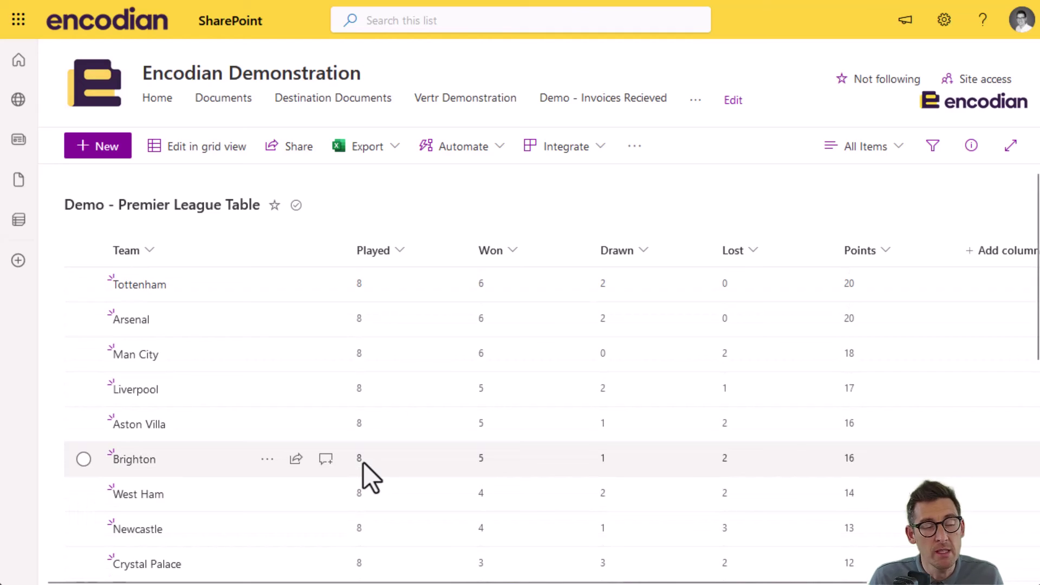